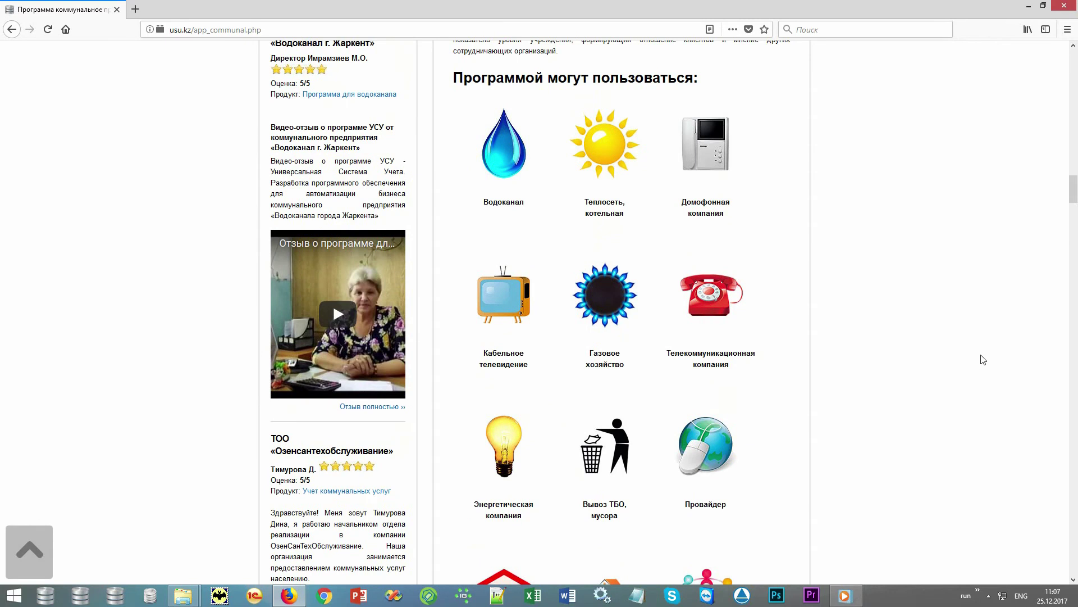
Step: Look through the website's list of organisation types that can use the program, down to Единая квитанция, ЕРЦ
scroll(984, 360, down, 2)
scroll(983, 359, down, 5)
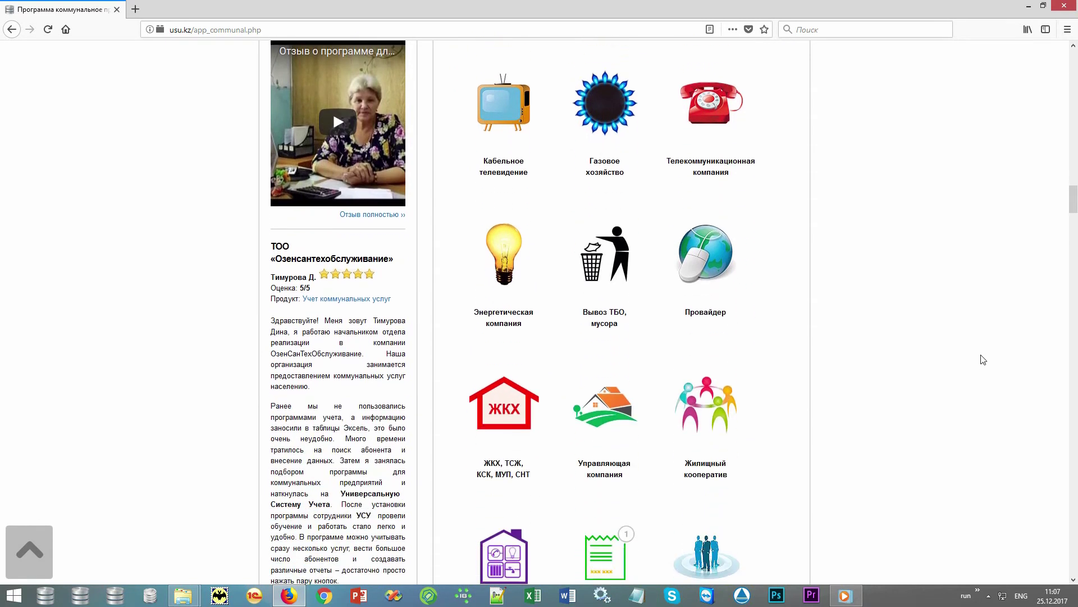
scroll(983, 359, down, 2)
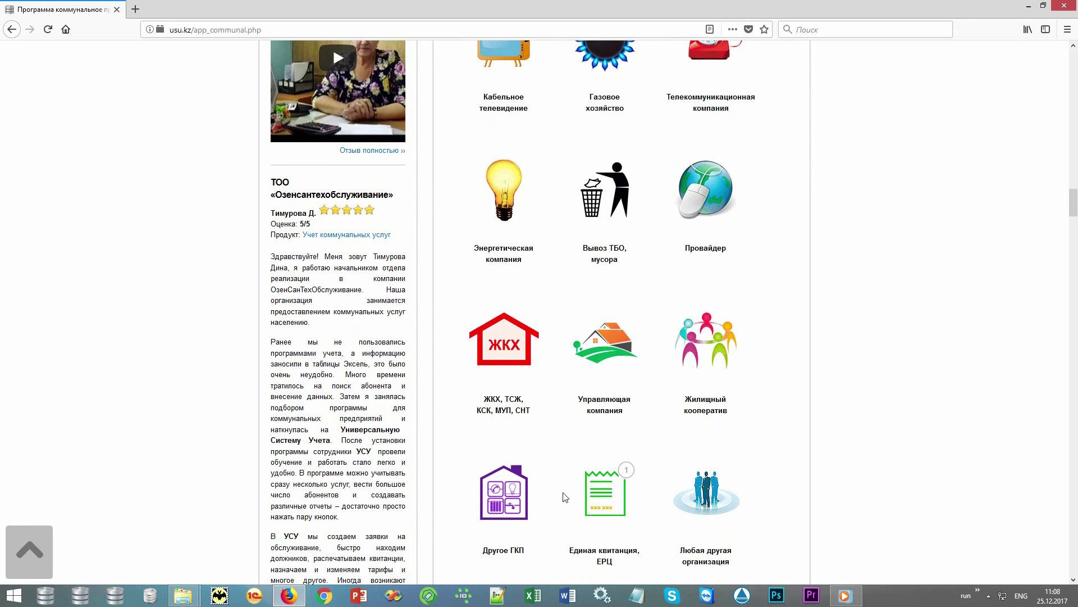
drag(571, 554, 645, 564)
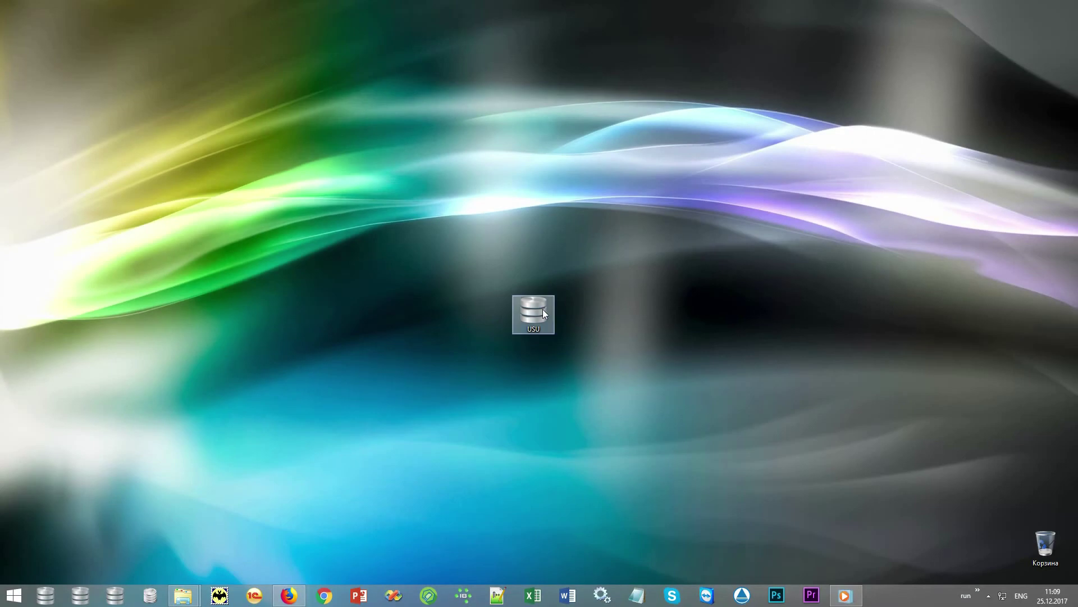
Step: Switch to the USU program from the desktop and log in with the user name, account password and role MAIN
double_click(543, 309)
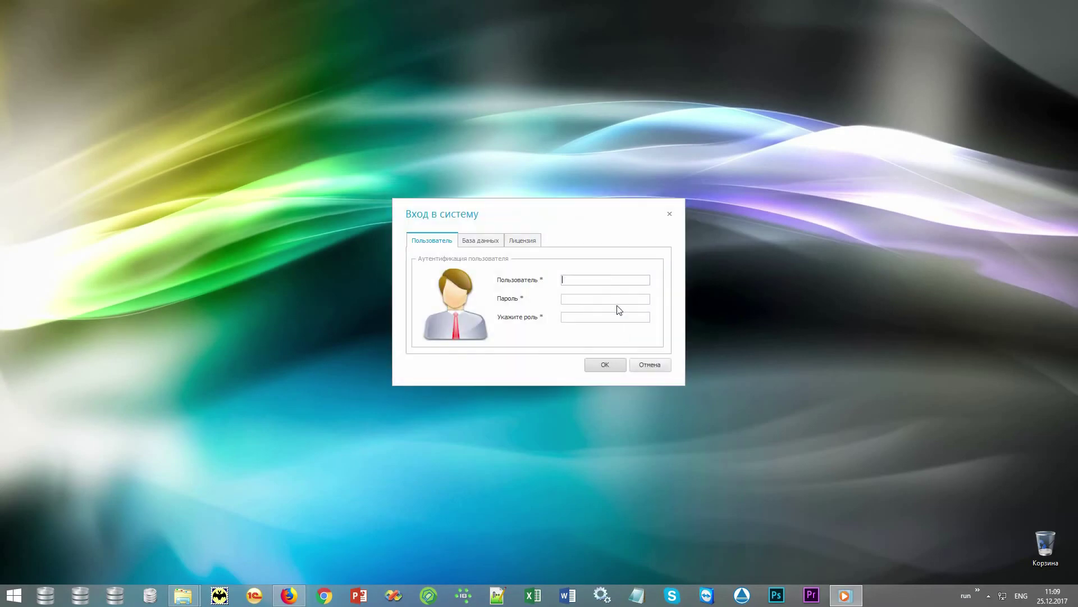
text(NIKOLAY)
text(MAIN)
click(618, 363)
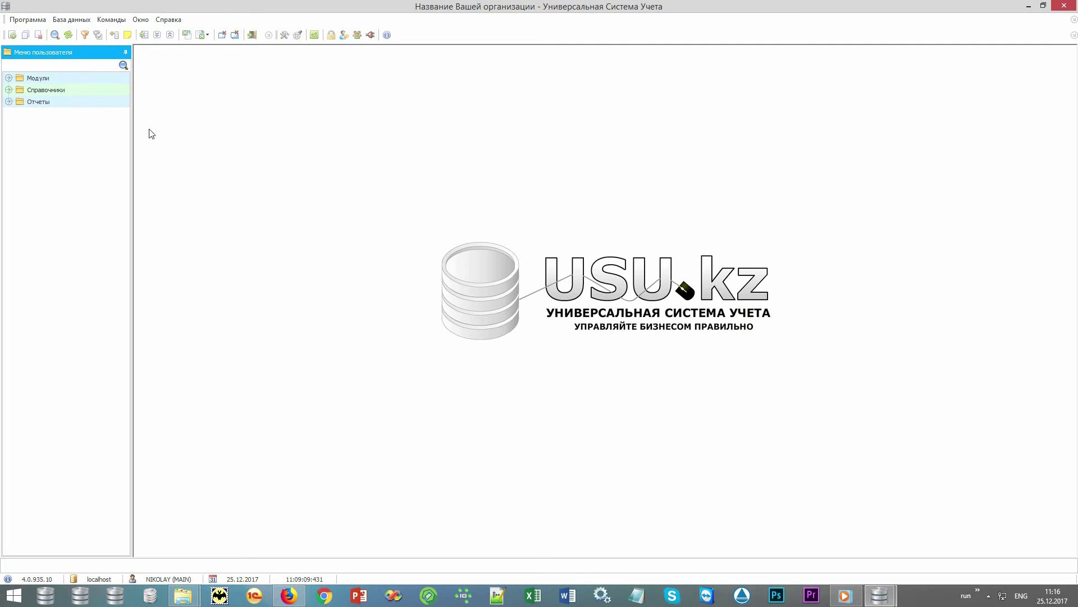
Step: Expand Справочники and all its subfolders: Услуги, Склад, Рассылка, Организация, Деньги and Абоненты
click(96, 90)
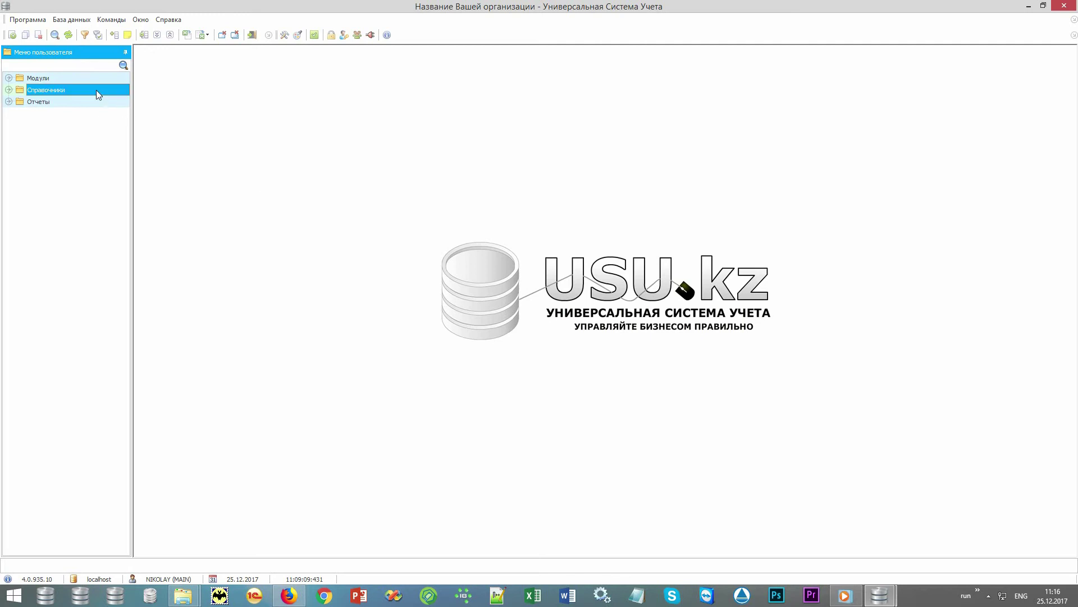
double_click(96, 90)
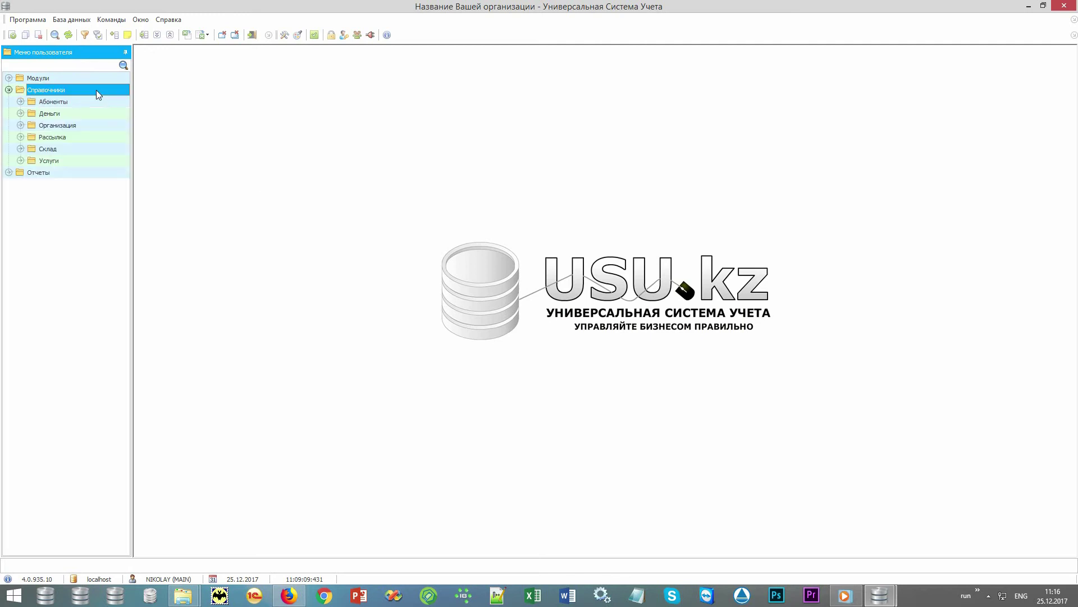
double_click(63, 160)
double_click(66, 148)
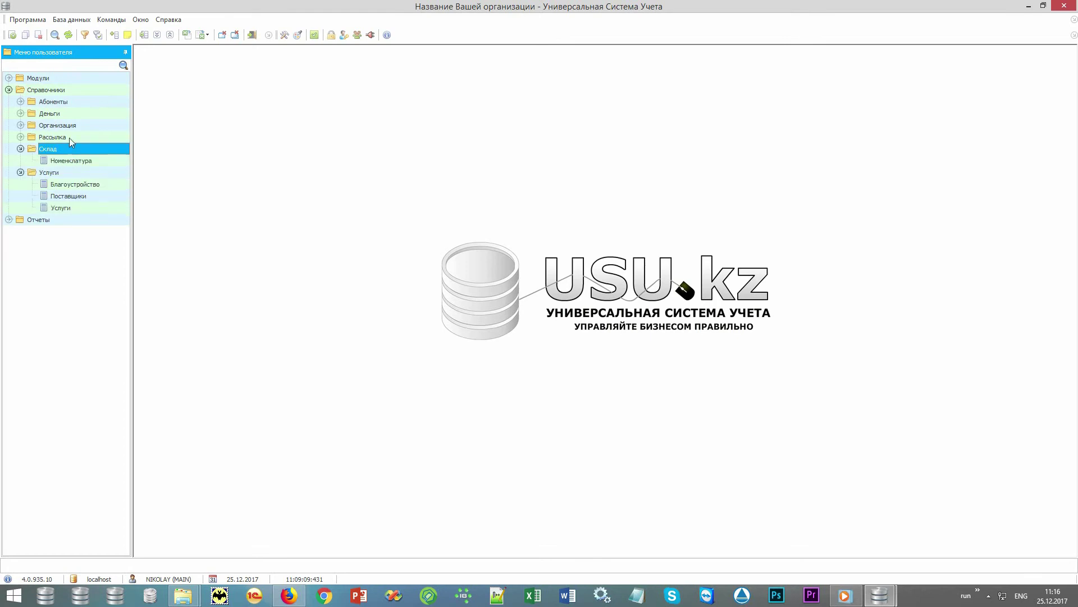
double_click(69, 137)
click(72, 126)
double_click(72, 127)
double_click(73, 113)
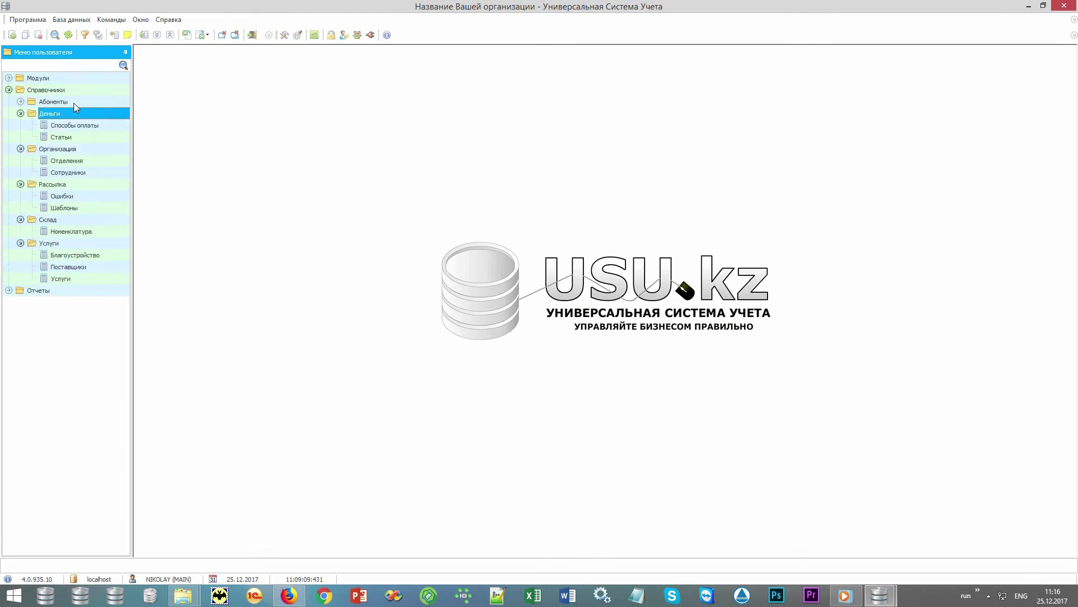
double_click(73, 103)
Step: Open the Услуги directory and expand the Водоканал and Разовые услуги categories to view their services
double_click(62, 314)
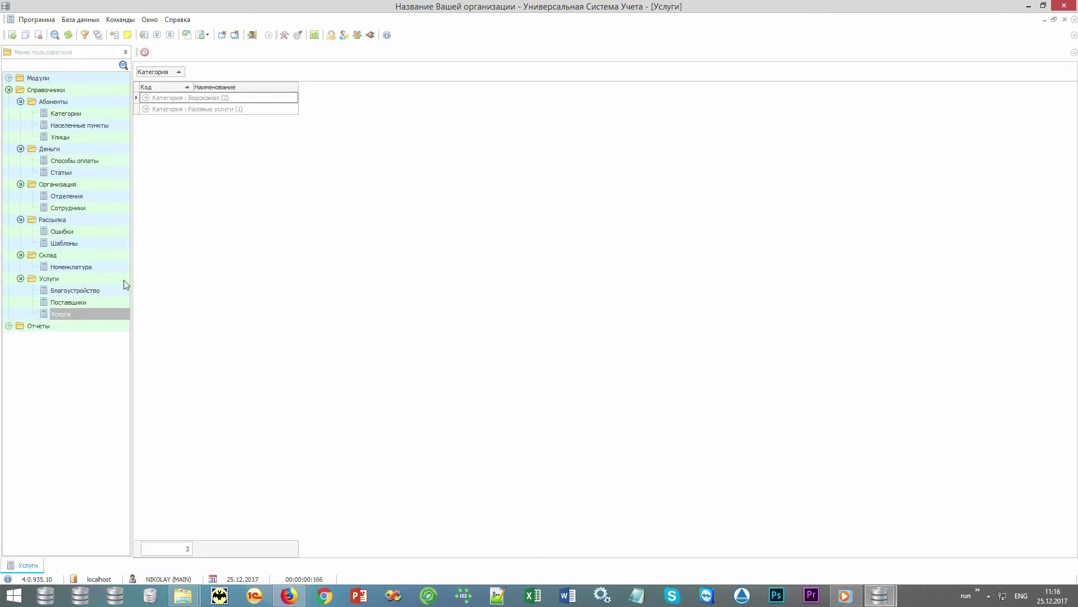
click(214, 100)
click(146, 98)
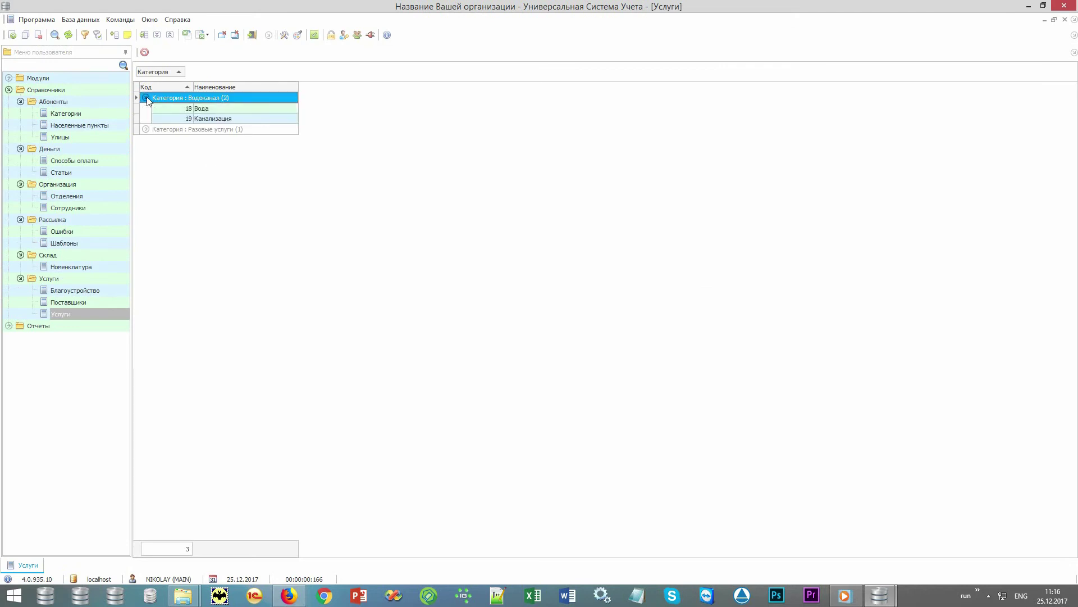
click(244, 109)
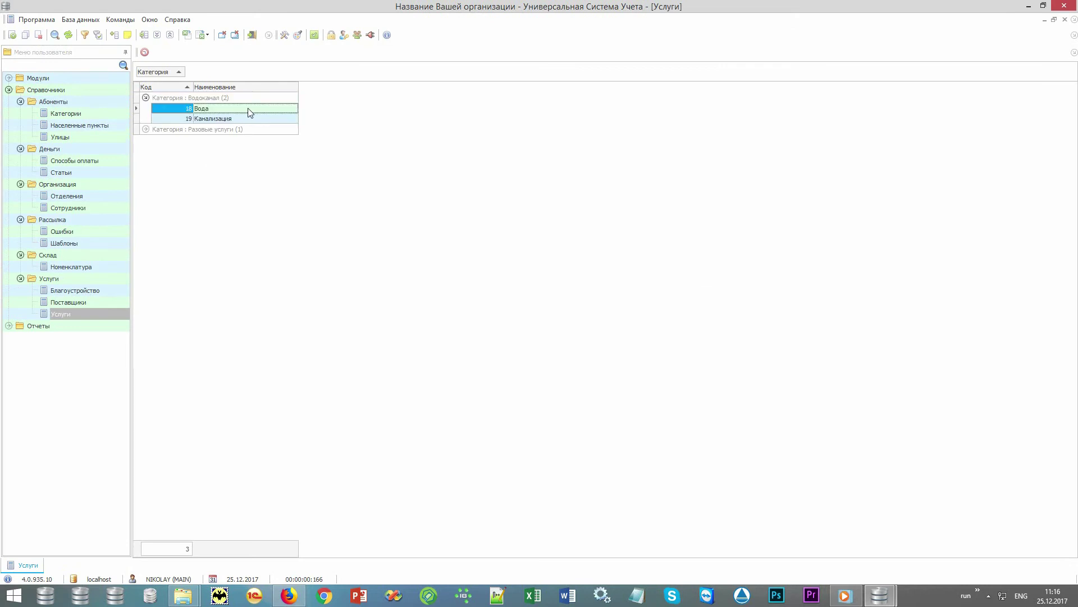
click(248, 120)
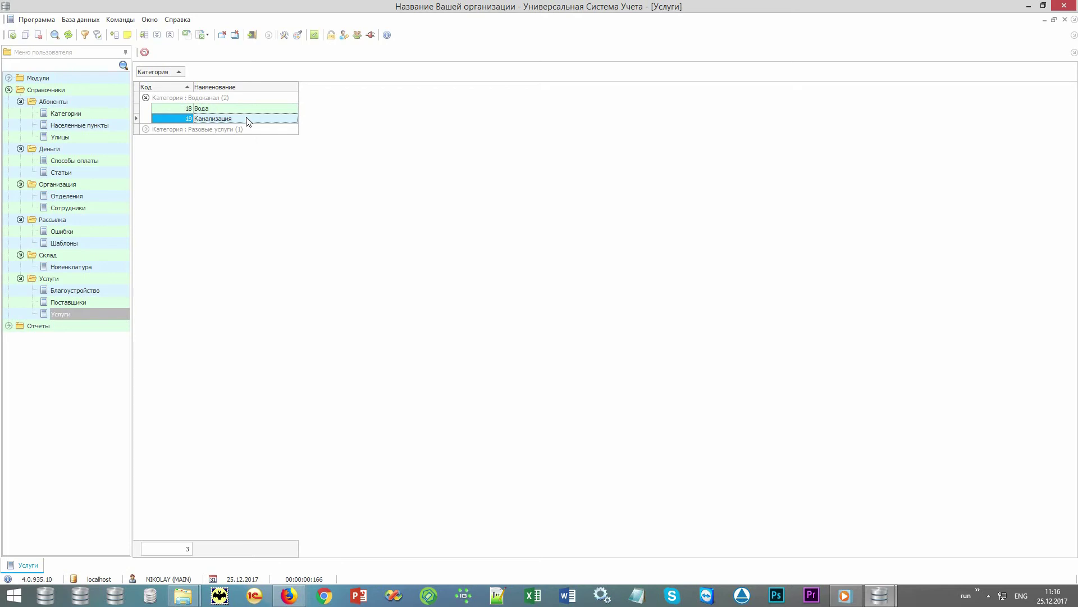
click(248, 130)
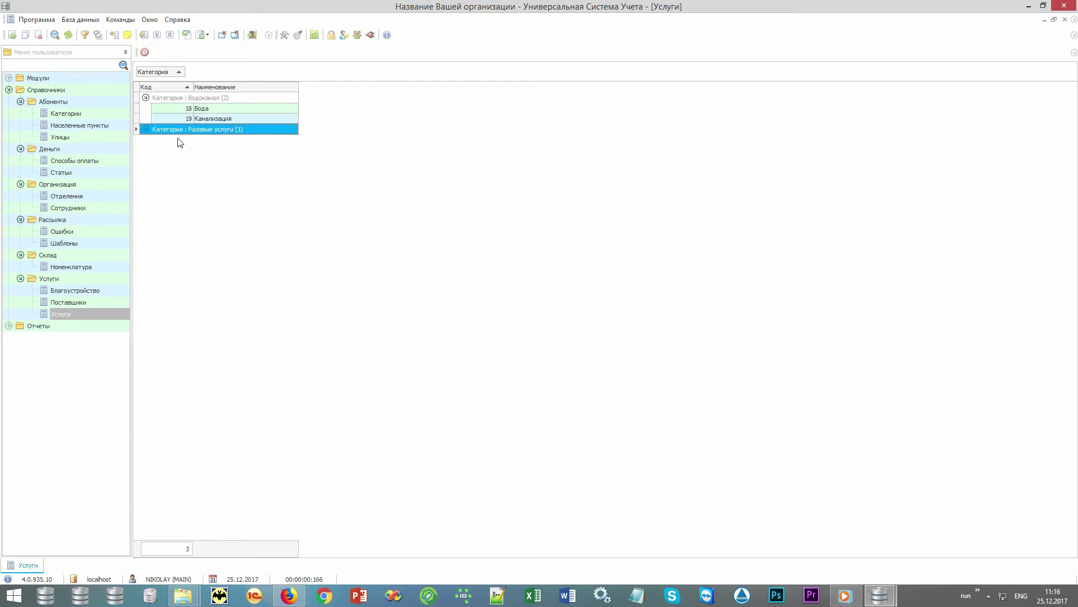
click(147, 130)
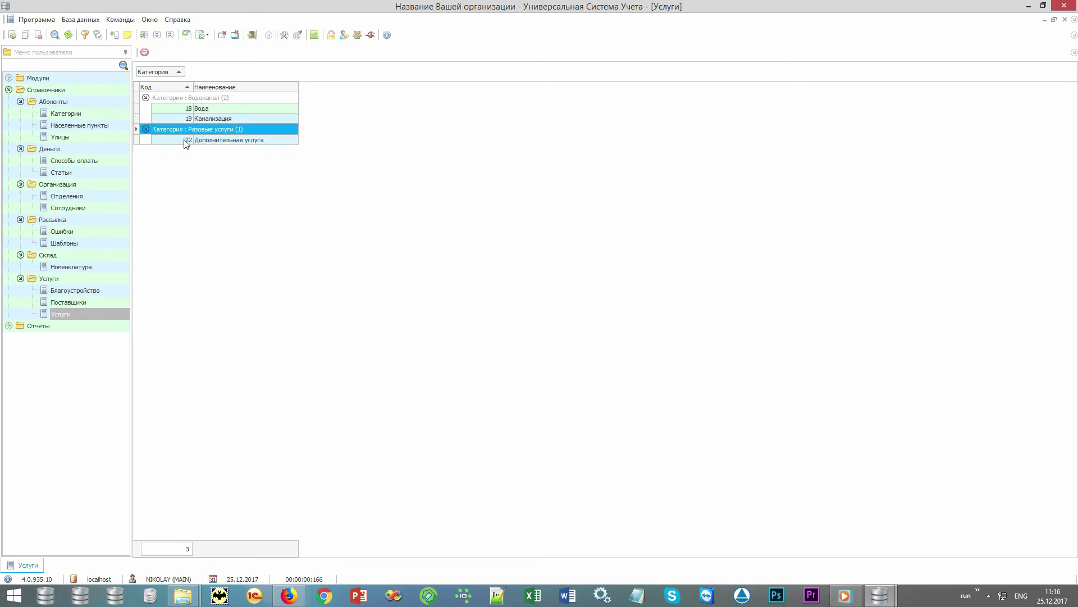
click(279, 141)
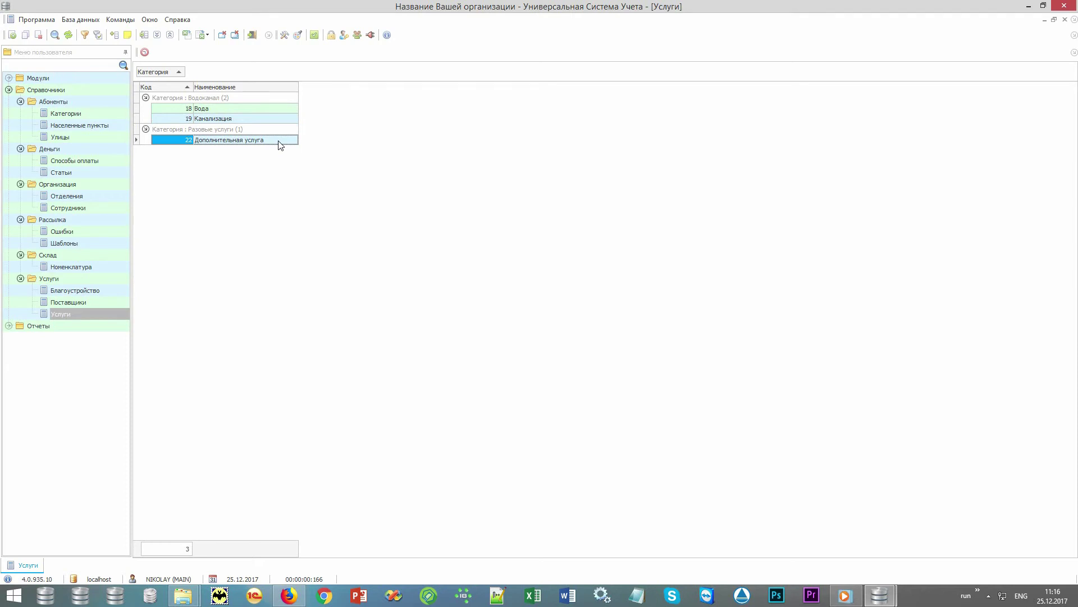
Step: Open the Вода service record, check its Ед. услуги field and close it without saving
double_click(278, 109)
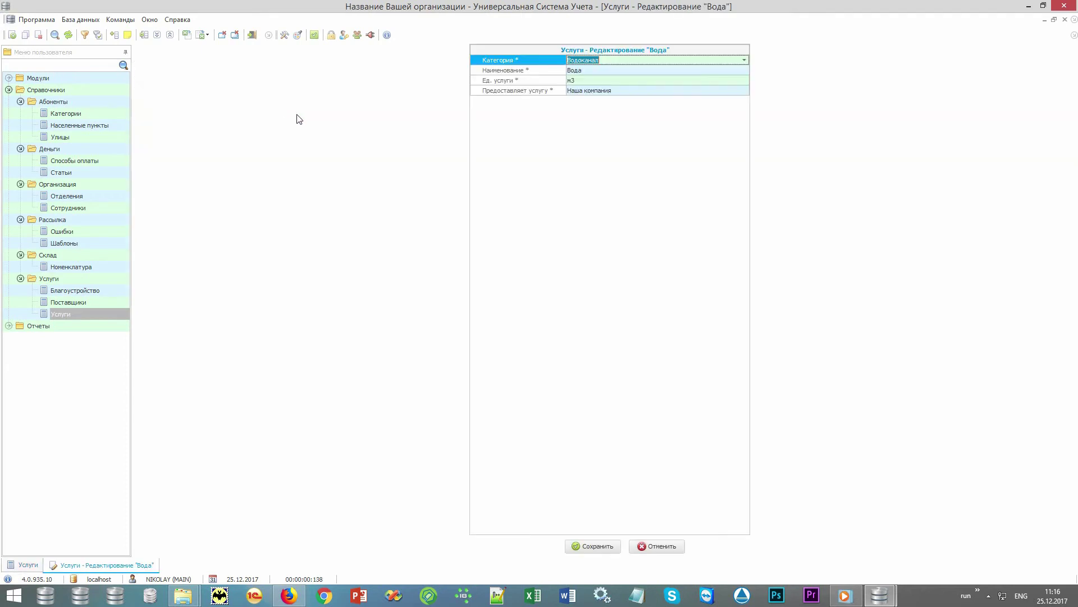
click(536, 81)
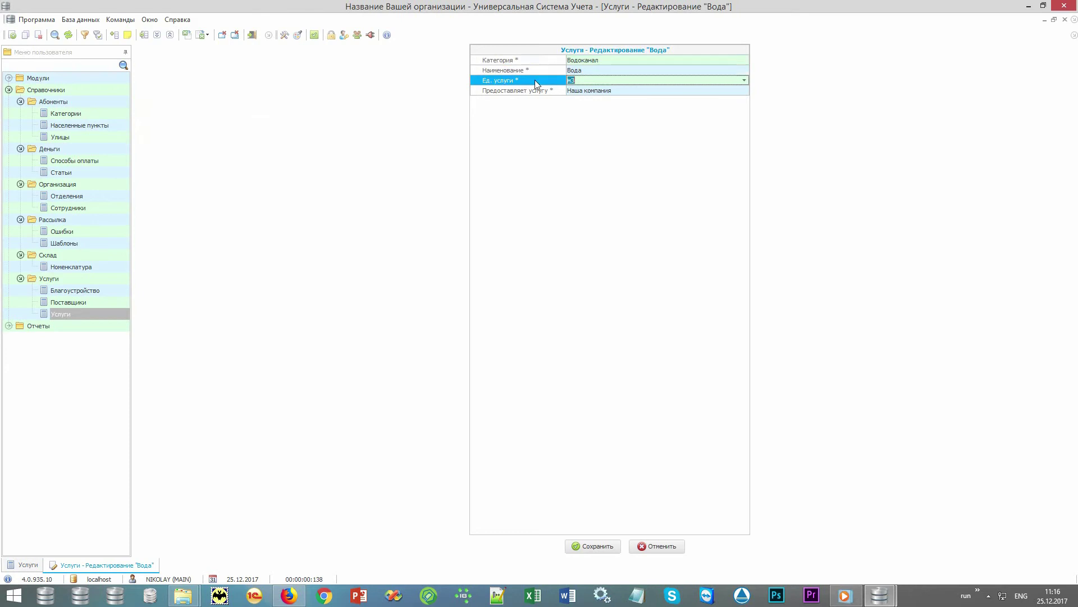
click(660, 549)
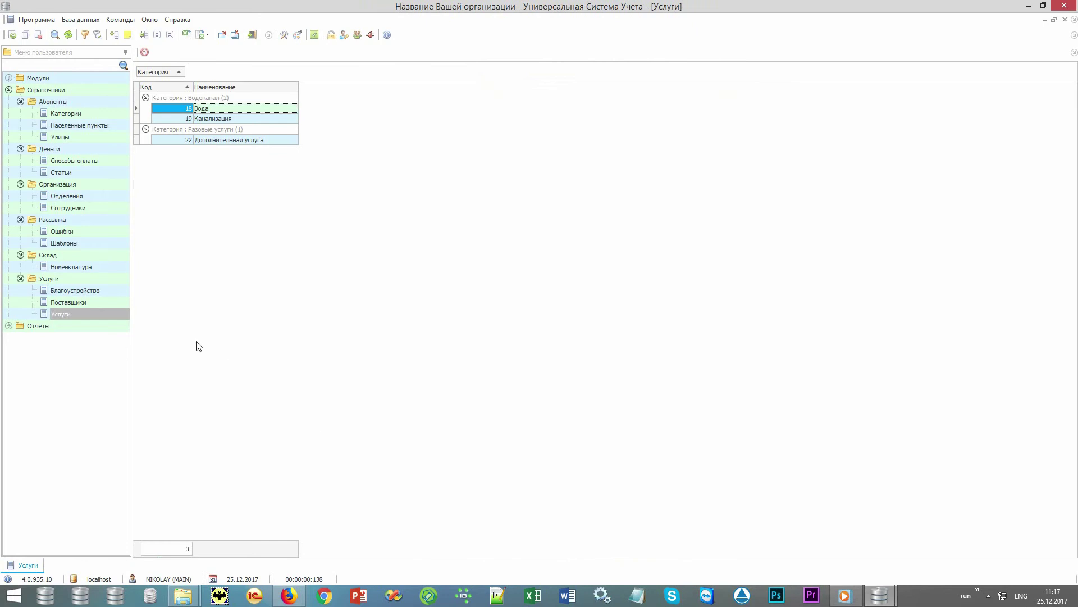
Step: Open the Благоустройство directory and expand its Водоканал category
click(118, 291)
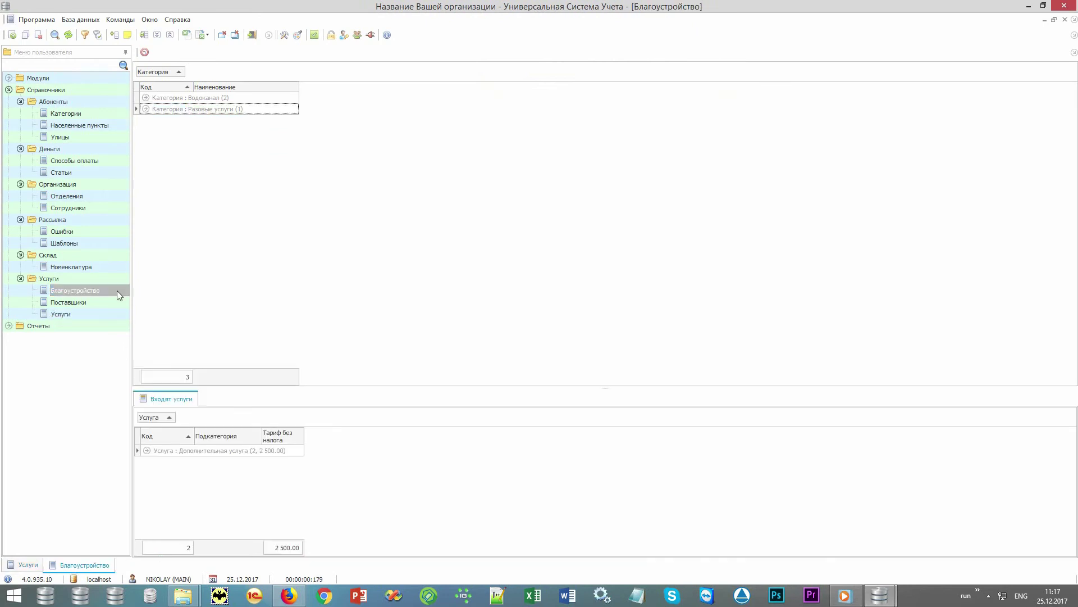
click(184, 98)
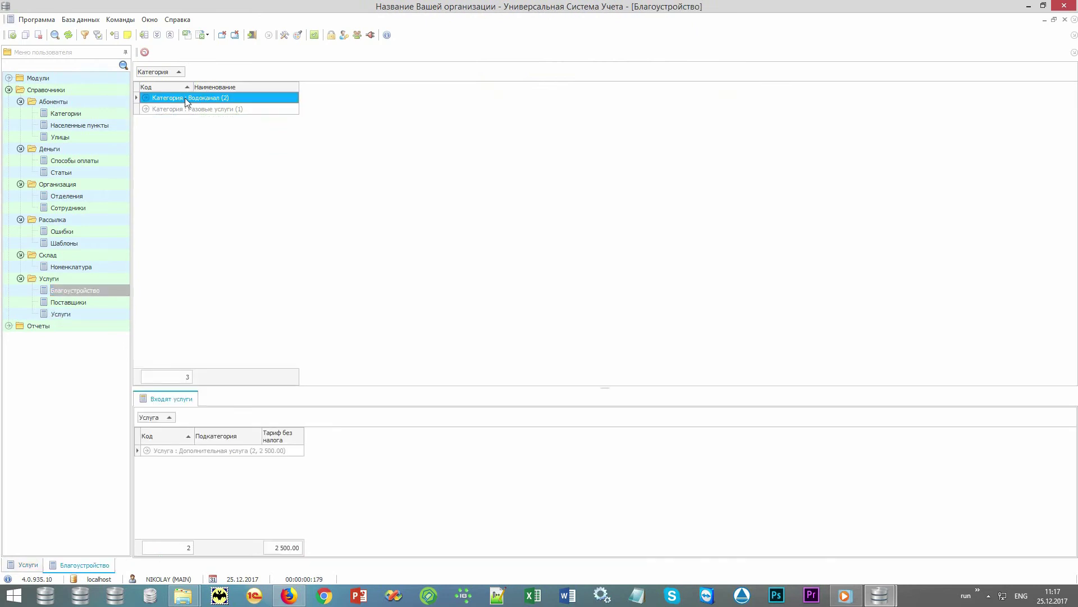
click(145, 99)
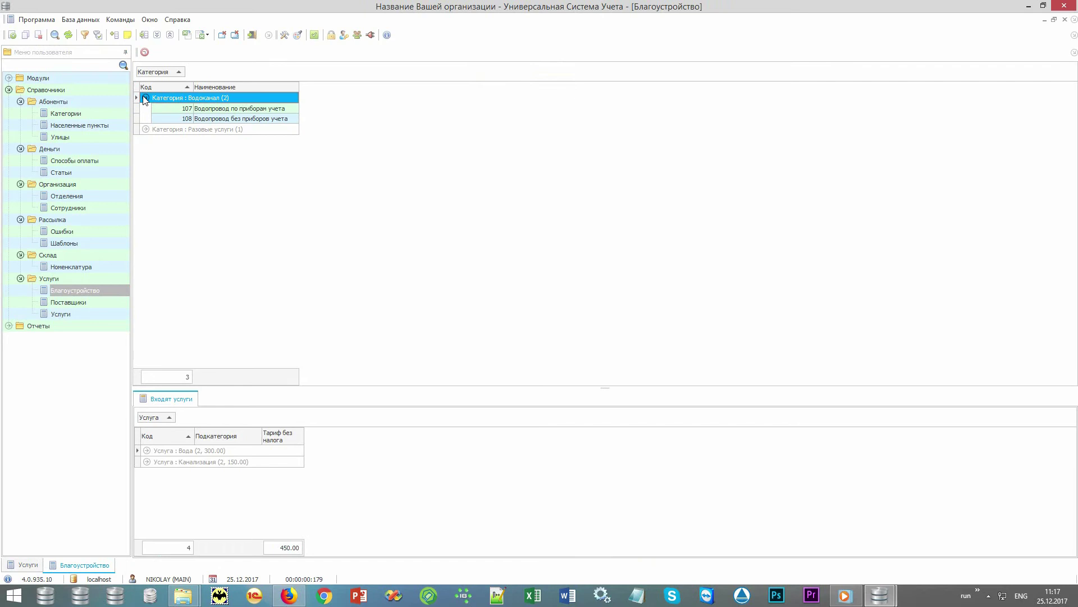
Step: Open the Водопровод по приборам учета record, review its Начисление зависит options and close it without saving
double_click(296, 109)
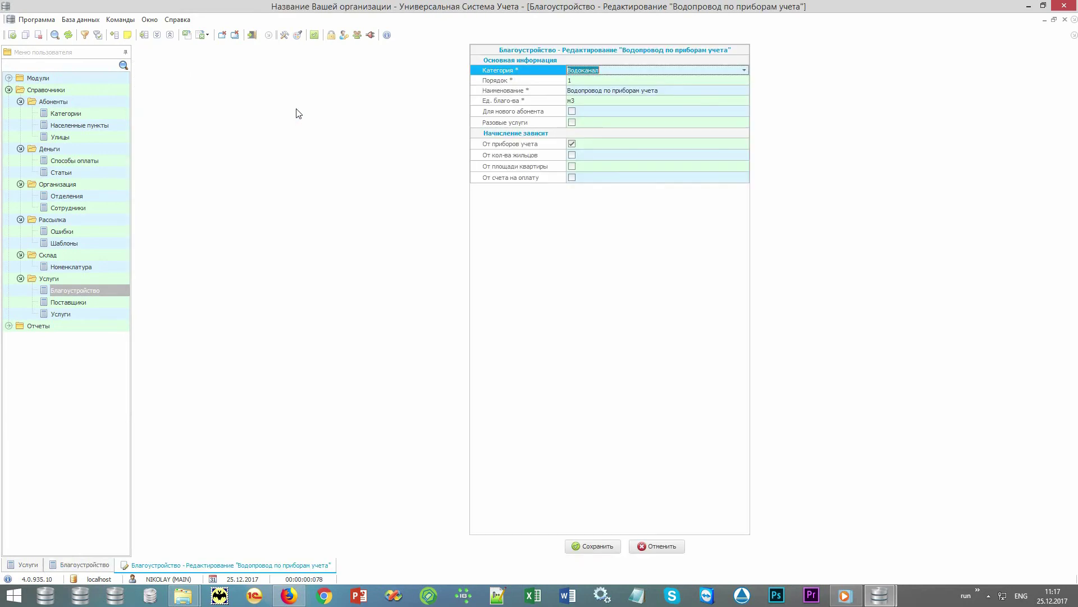
click(552, 146)
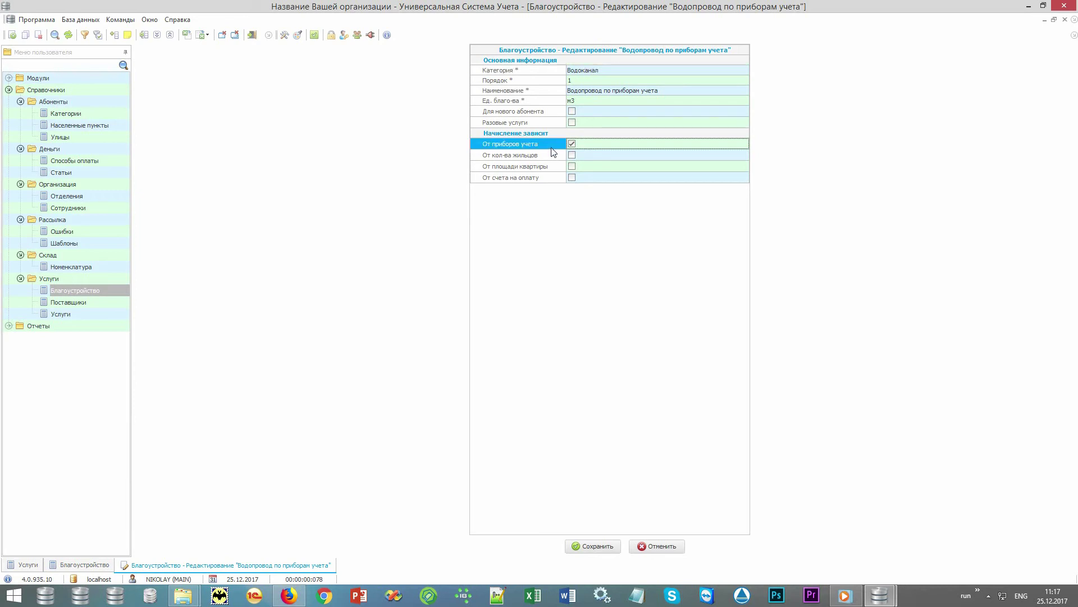
click(546, 158)
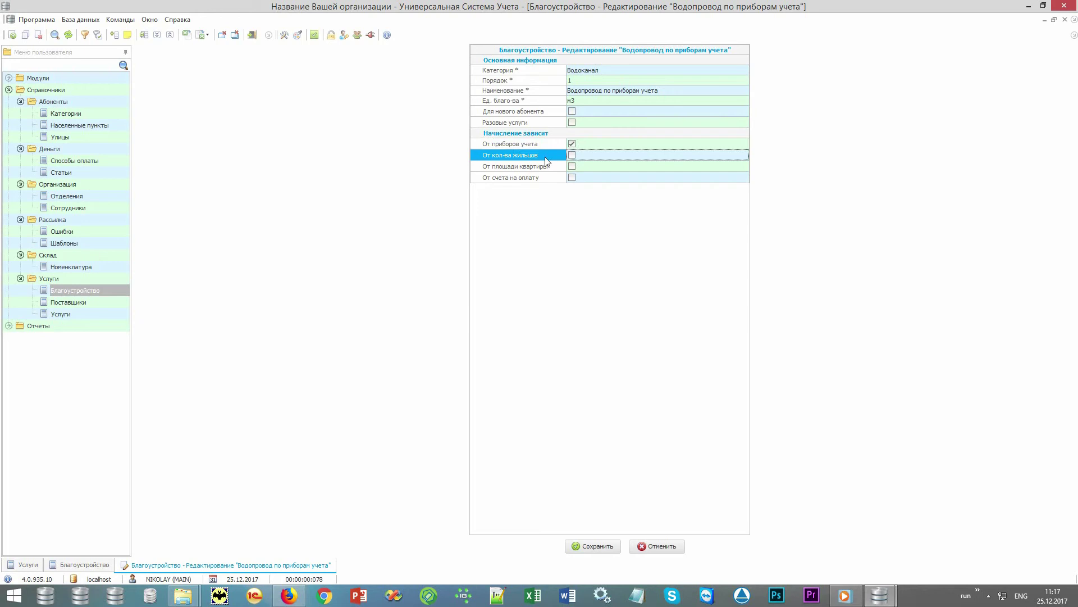
click(555, 170)
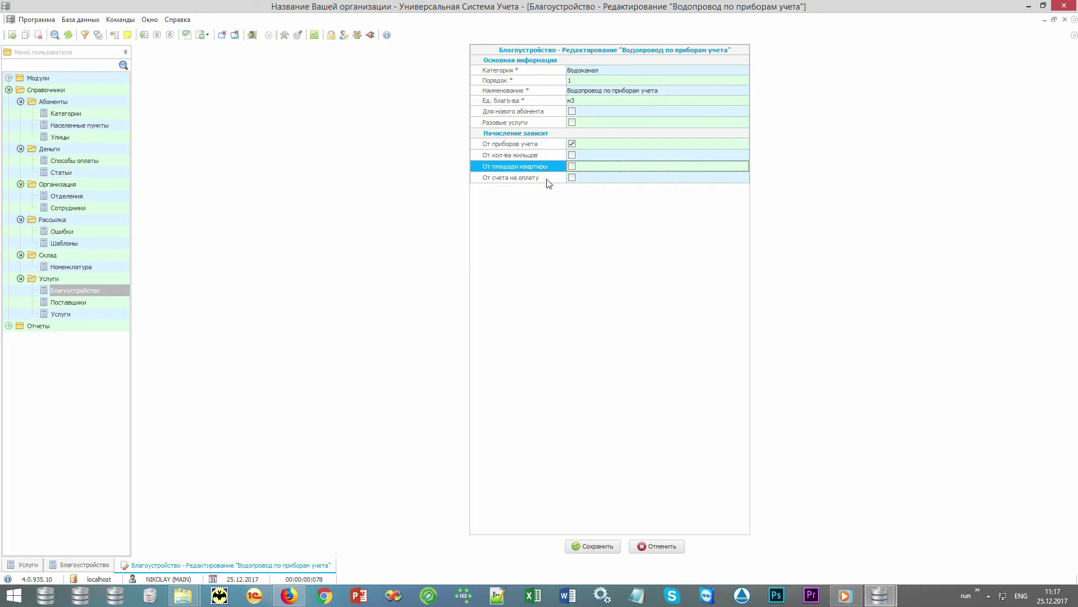
click(548, 182)
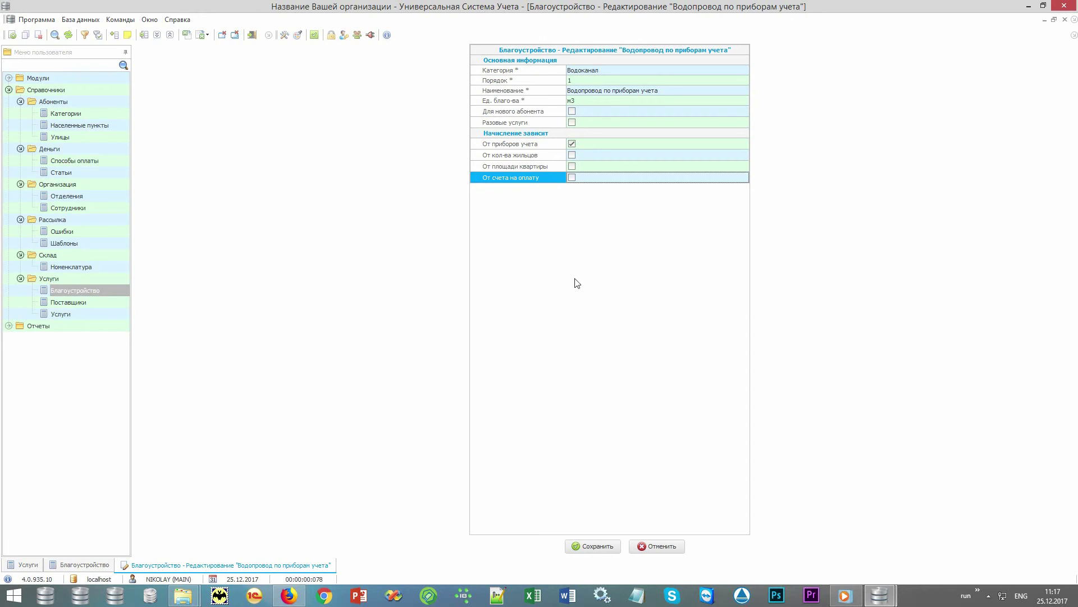
click(655, 547)
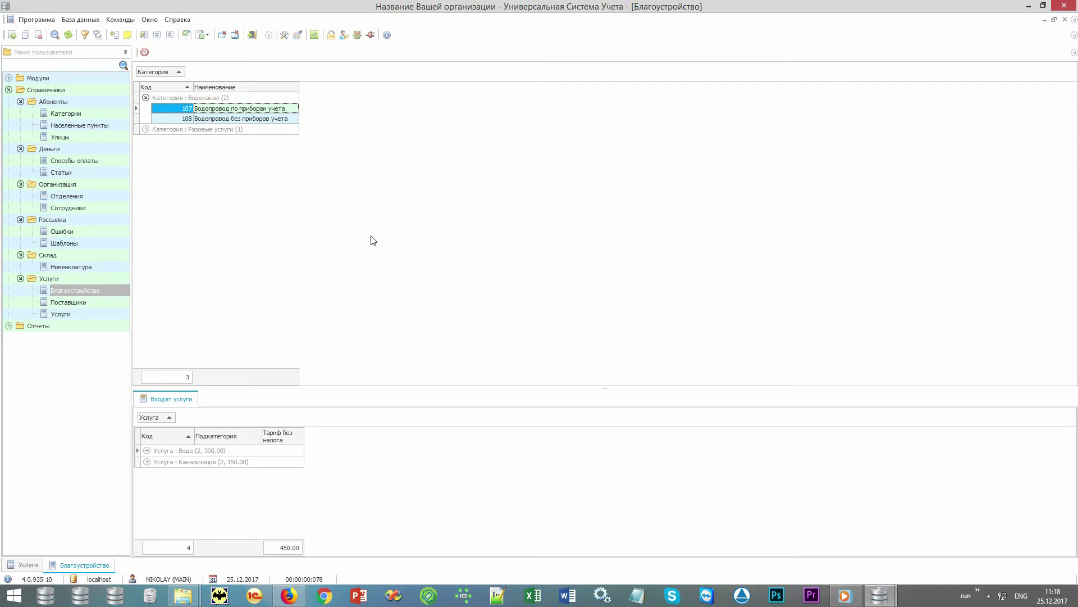
Step: For Водопровод без приборов учета, view the included services and compare the Вода tariffs for Население and ИП, ТОО, ООО
click(298, 119)
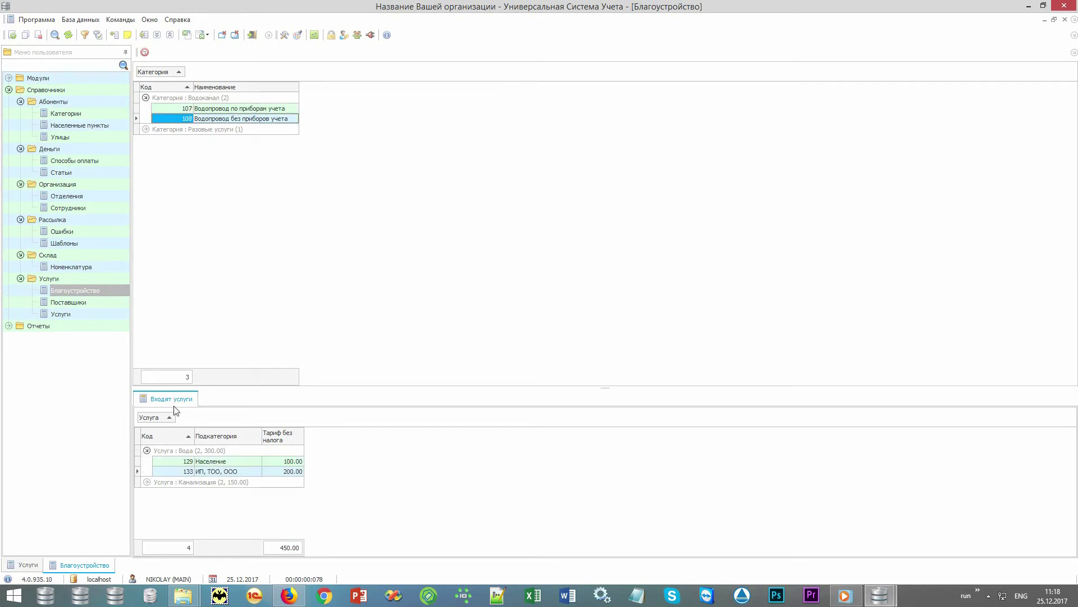
click(148, 451)
click(187, 453)
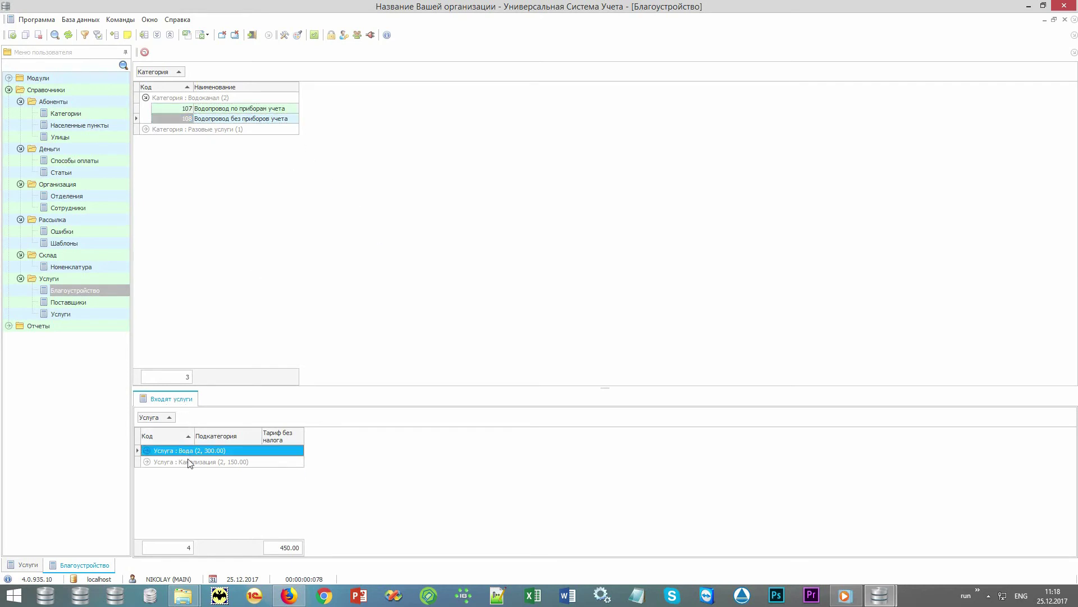
click(189, 462)
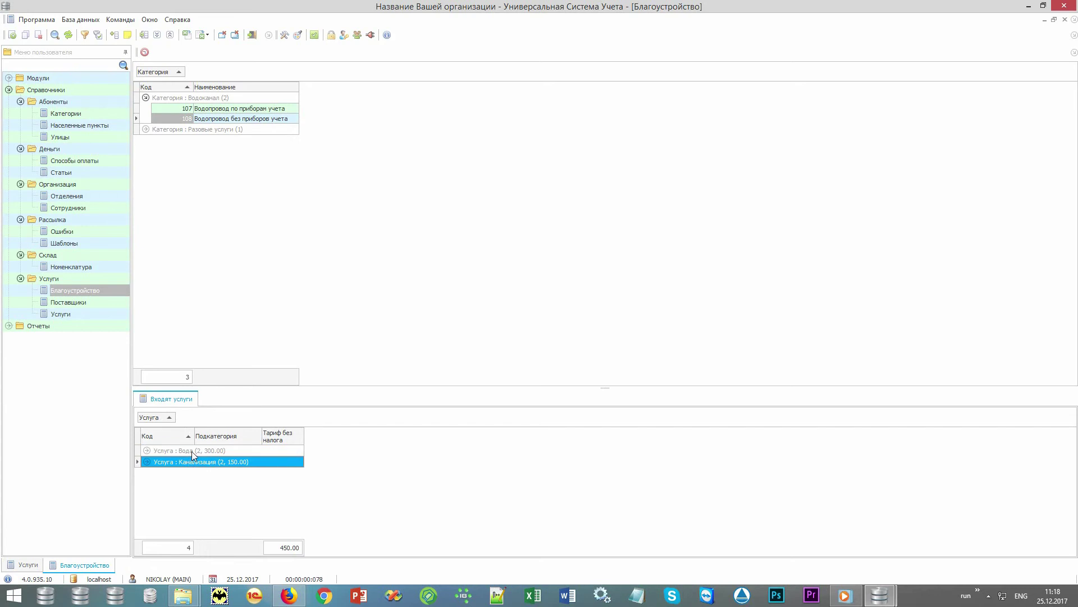
click(191, 450)
click(146, 451)
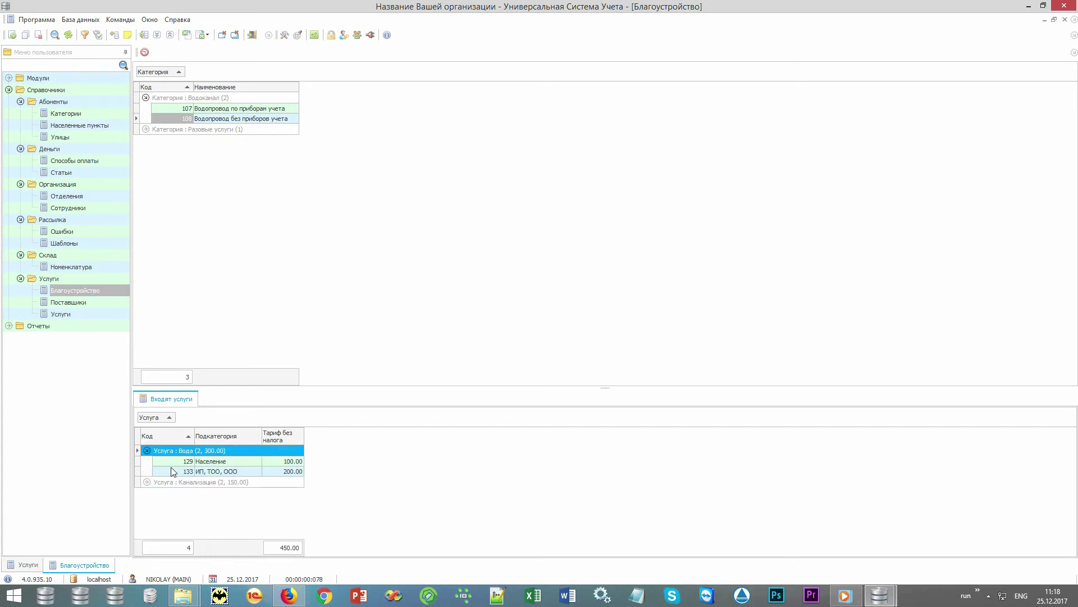
click(240, 462)
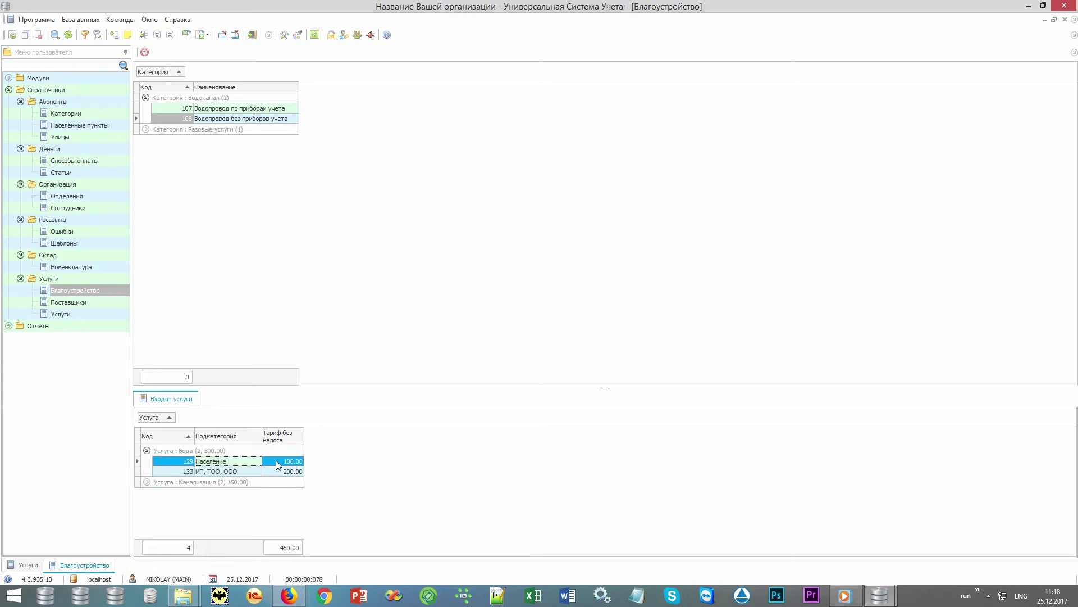
click(251, 472)
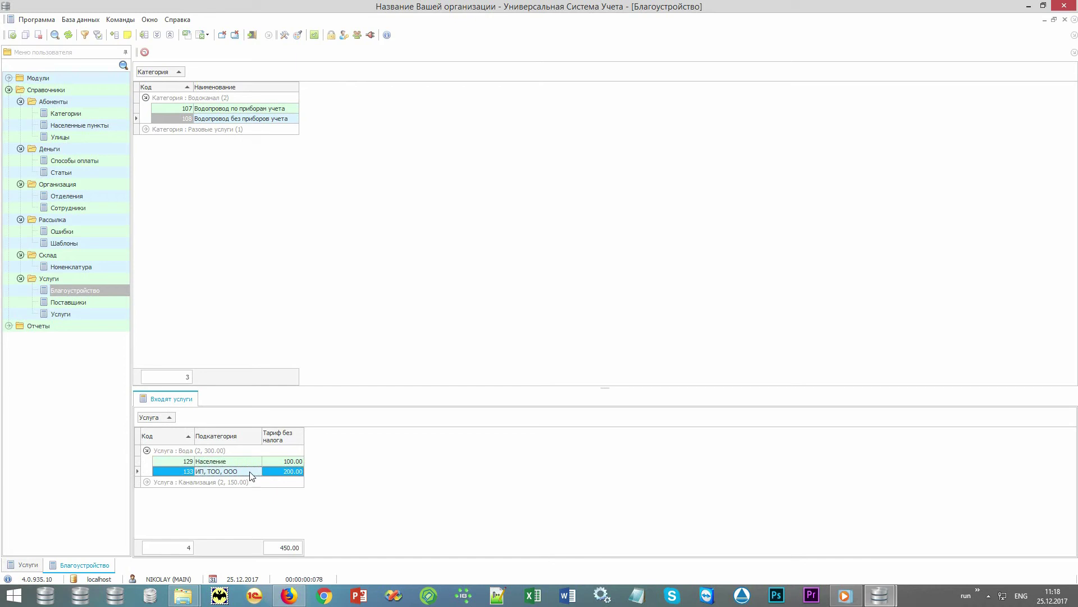
click(275, 472)
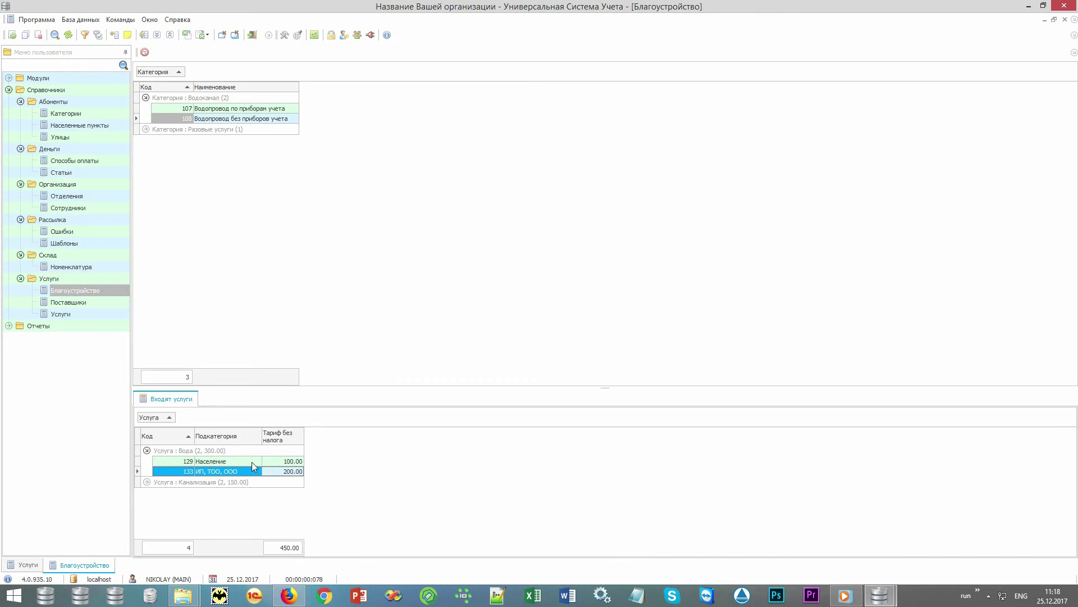
Step: Open the Вода tariff for Население, review its monthly norm, consumption zone and differentiated tariff fields, and close it without saving
double_click(252, 462)
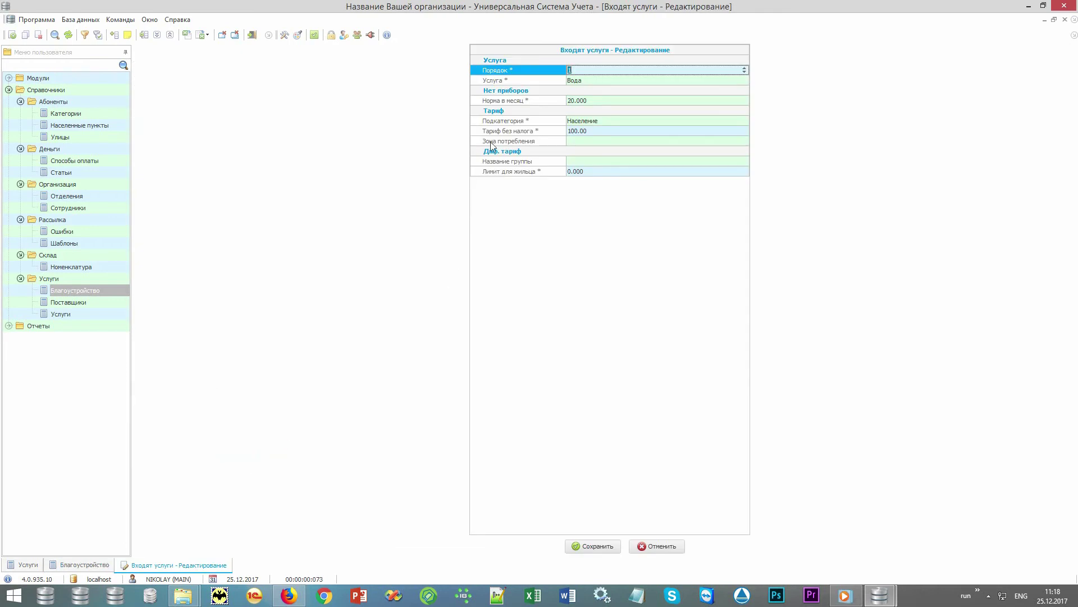
click(539, 91)
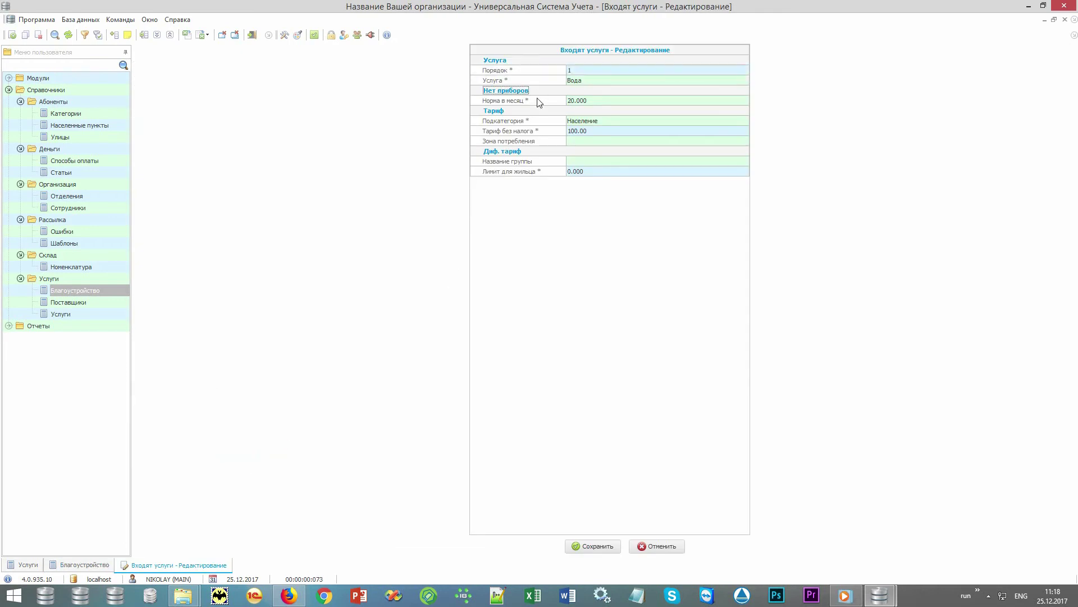
click(536, 98)
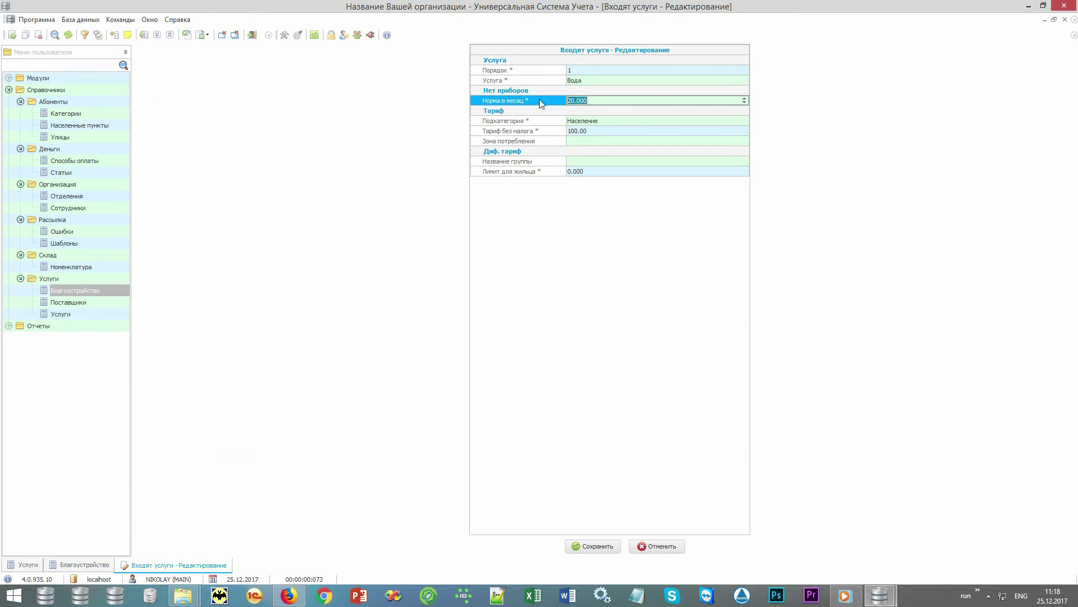
click(540, 141)
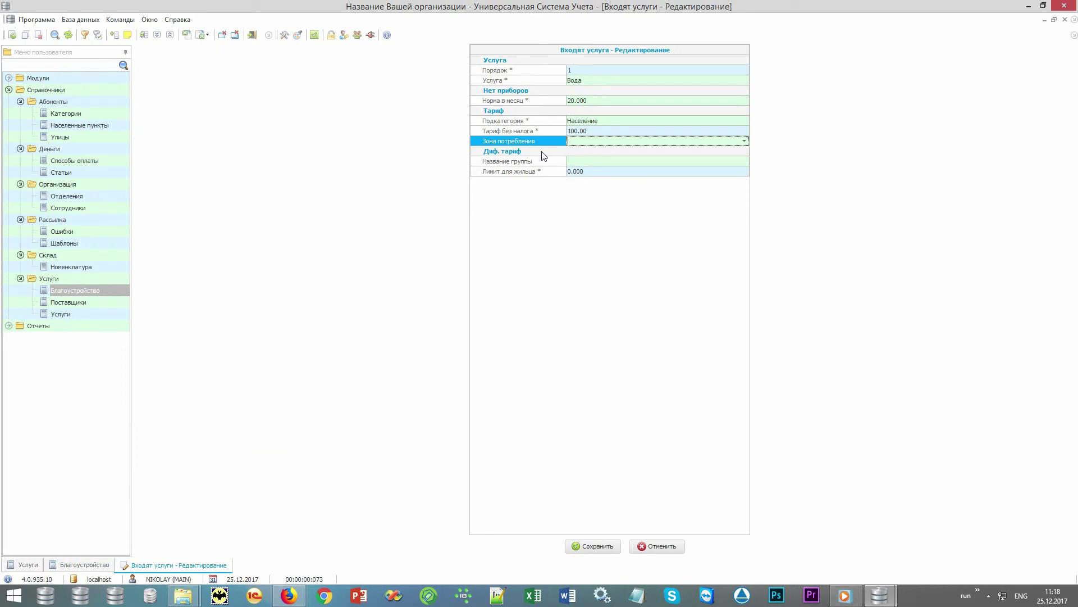
click(544, 153)
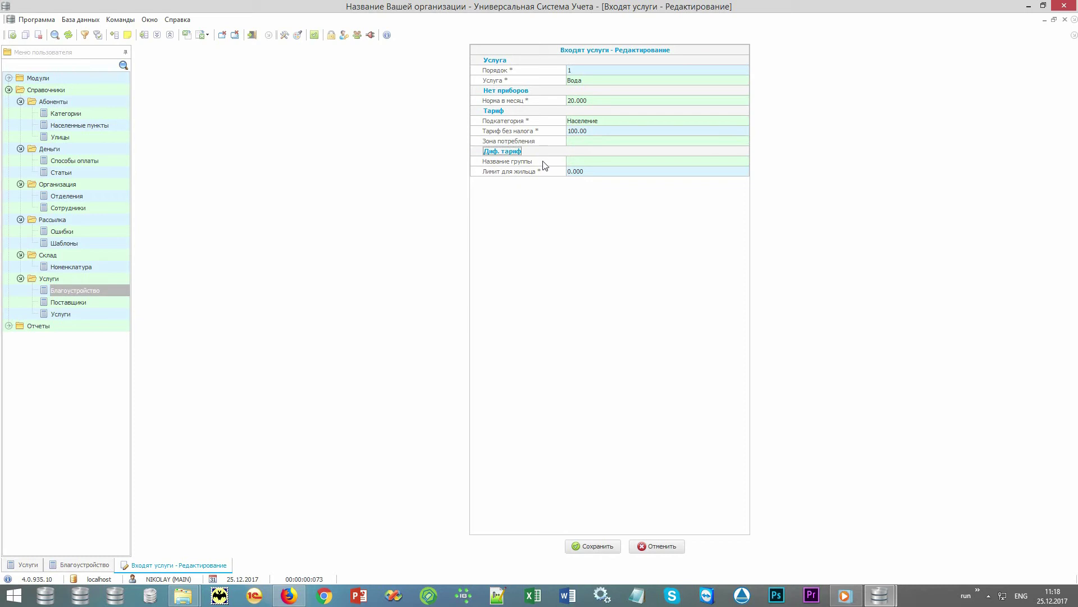
click(544, 162)
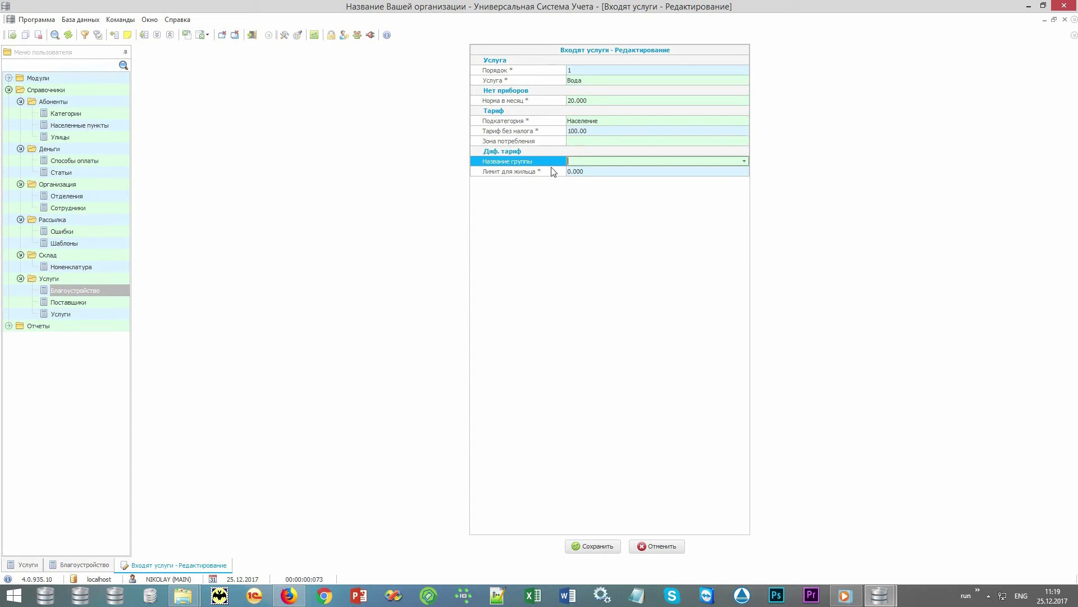
click(554, 171)
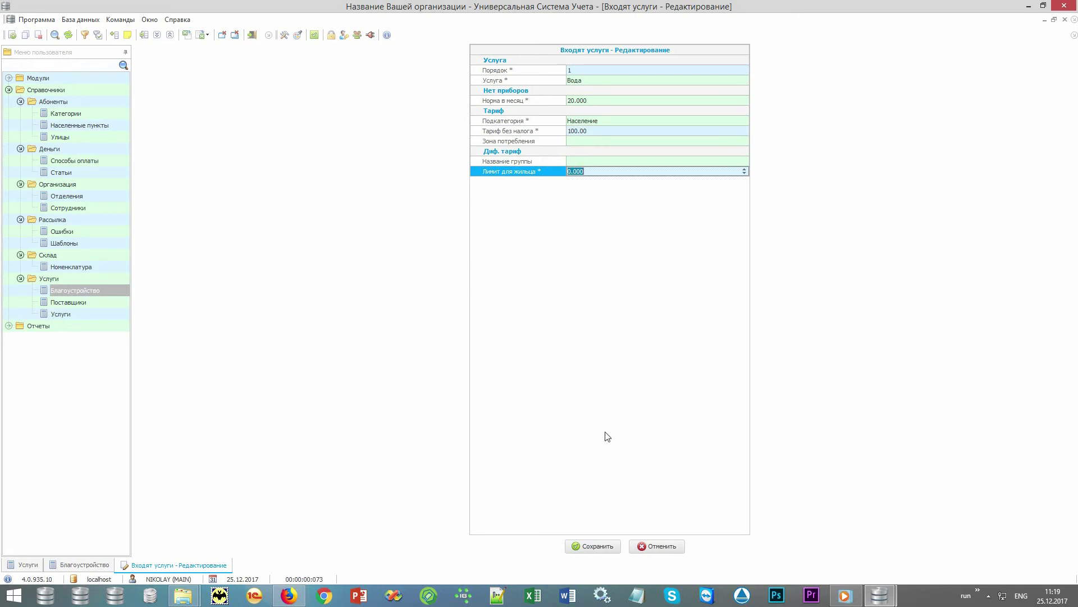
click(661, 546)
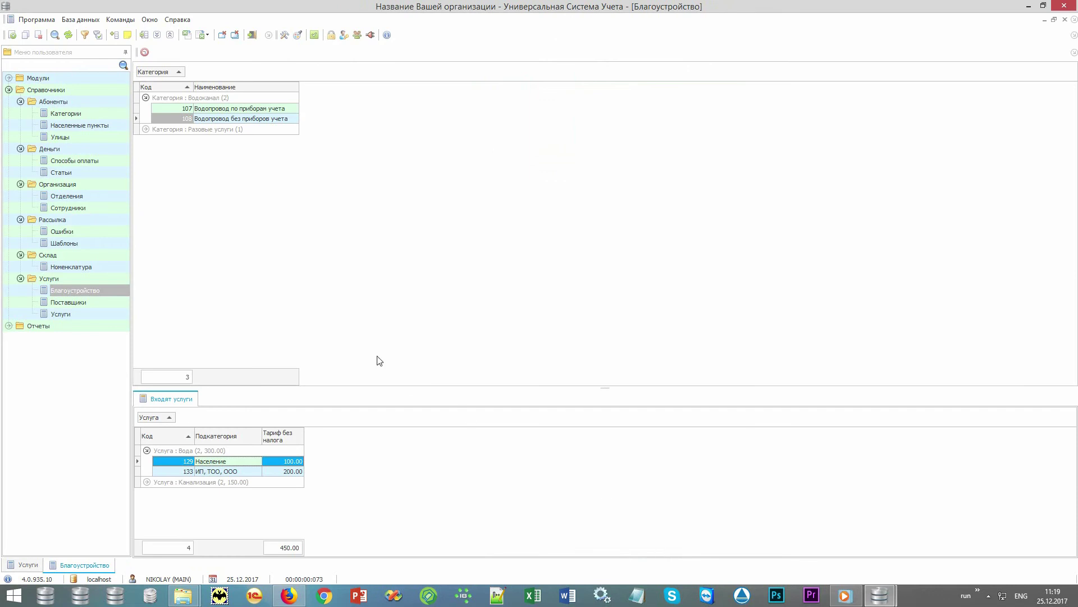
Step: View the Категории, Населенные пункты and Способы оплаты directories in turn
click(89, 113)
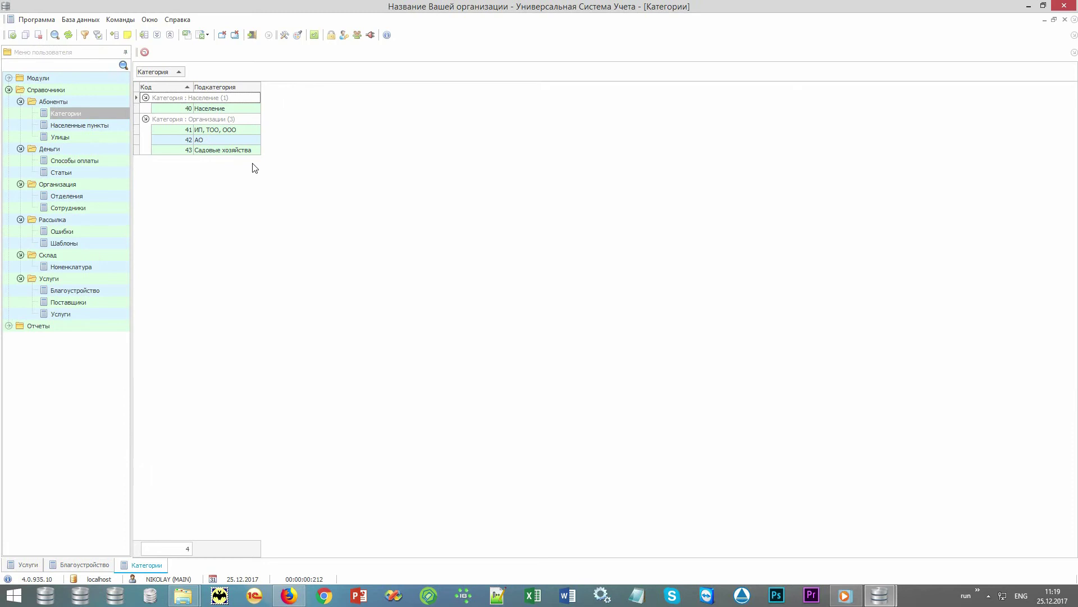
click(106, 124)
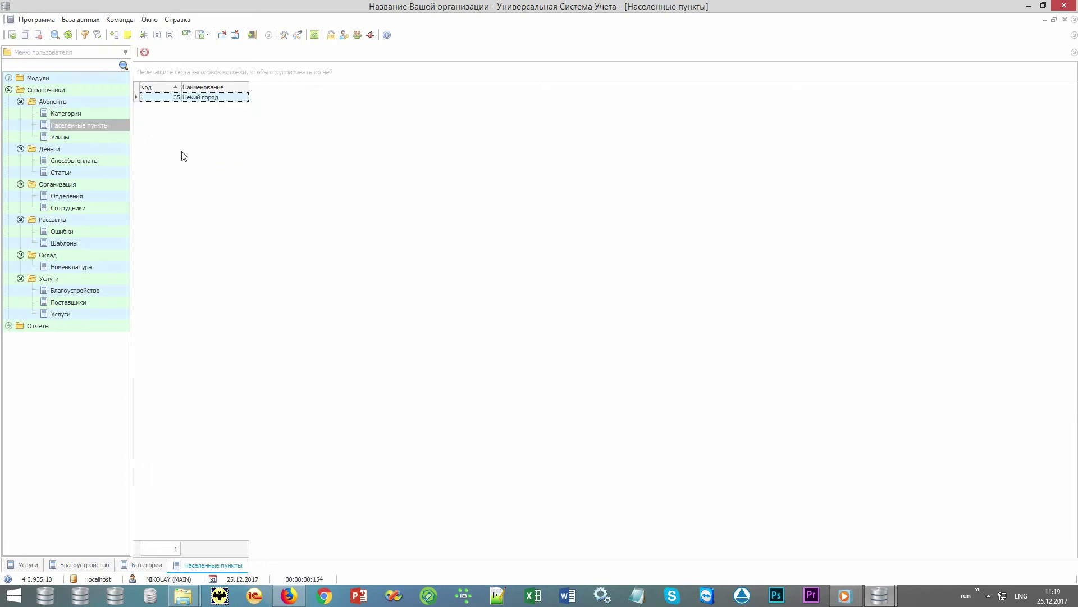
click(110, 162)
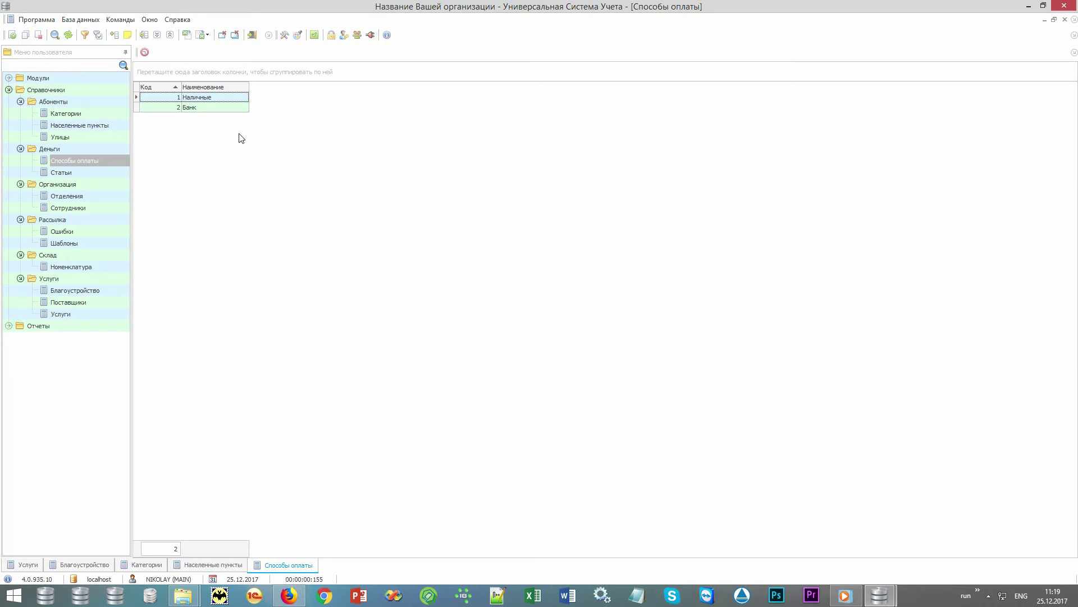
Step: Under Отчеты, open the Рассылка report and generate it with Категория and Населенный пункт left empty
double_click(45, 325)
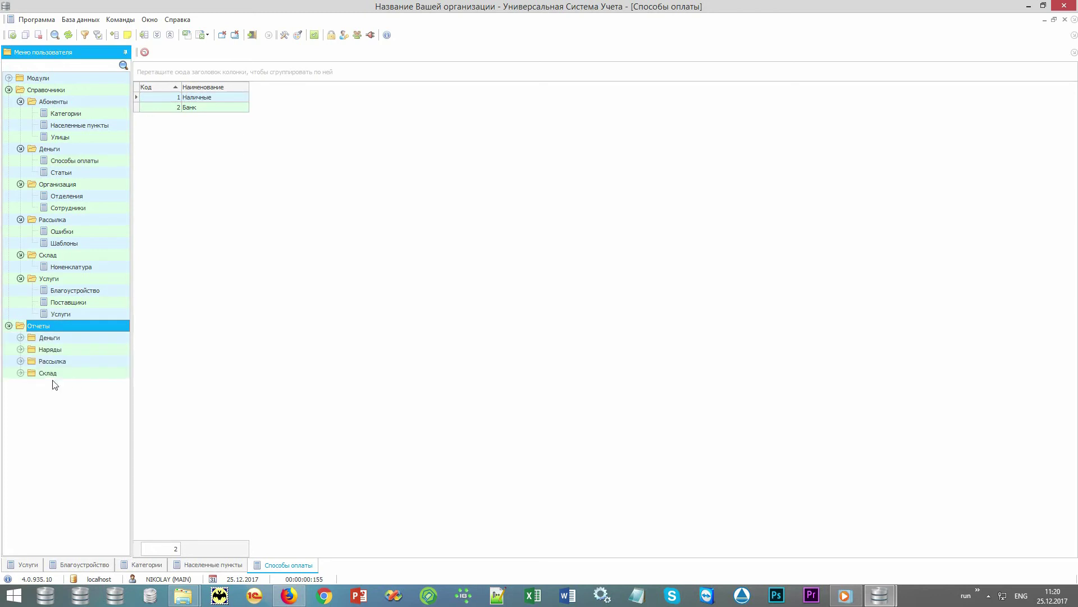
double_click(53, 362)
double_click(79, 373)
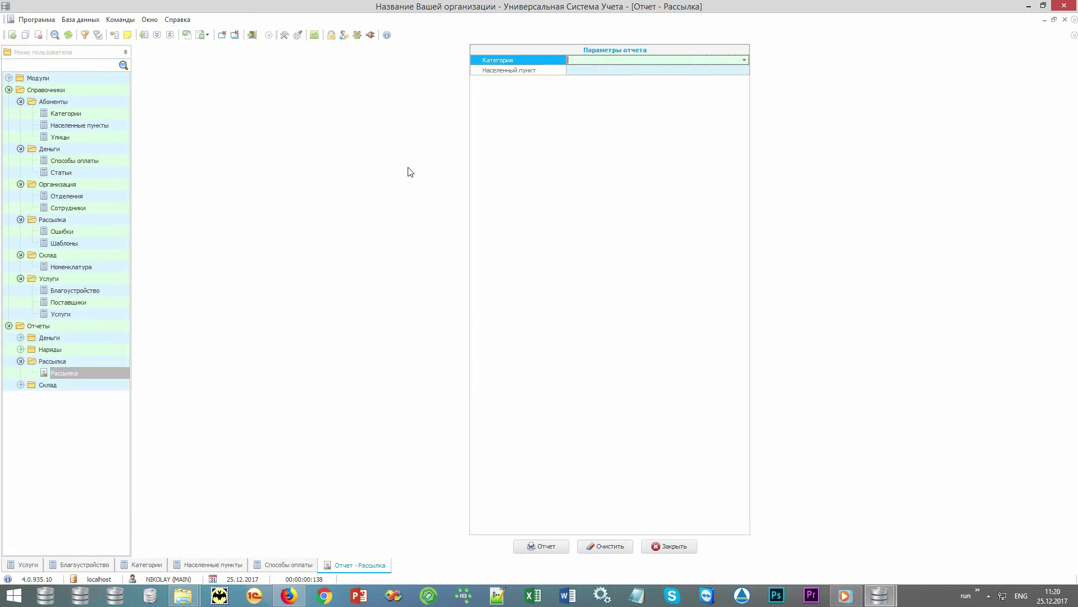
click(551, 547)
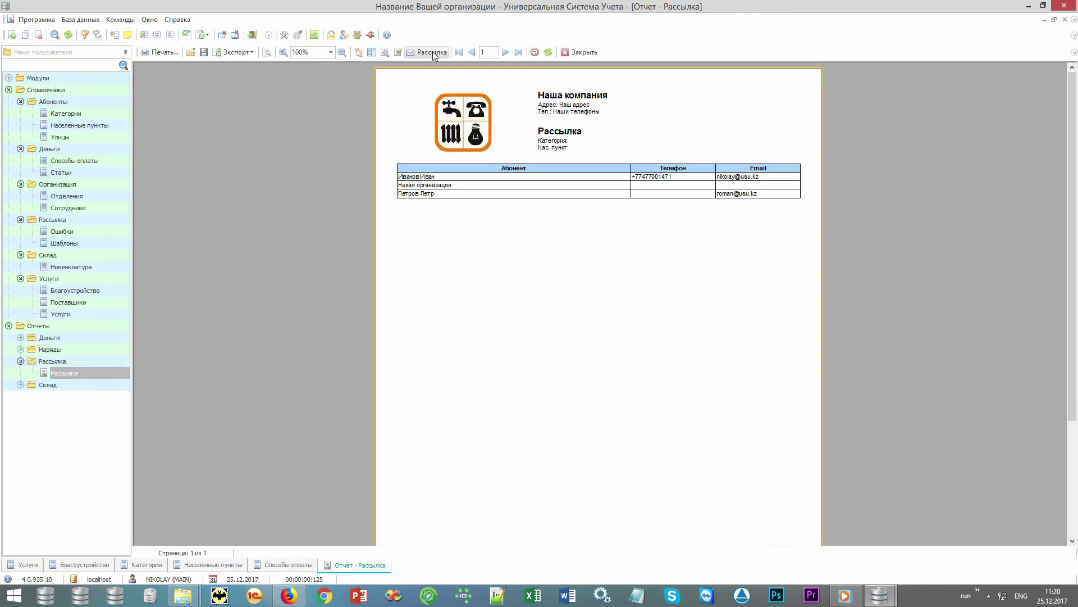
Step: Review the recipients and delivery channels for a mailing from the report, cancel without creating it, and close the report
click(432, 52)
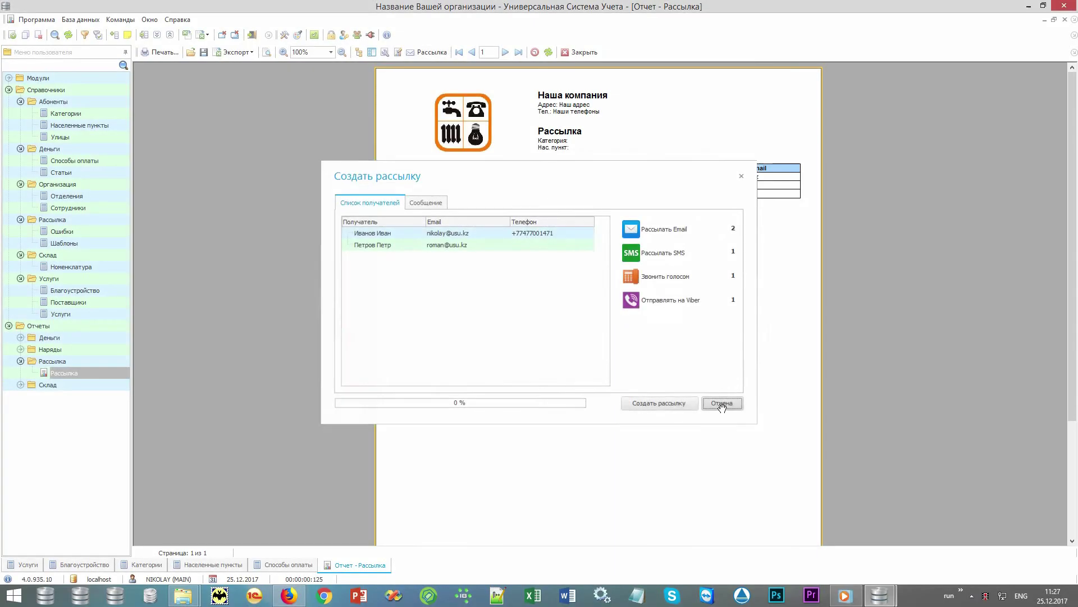
click(721, 404)
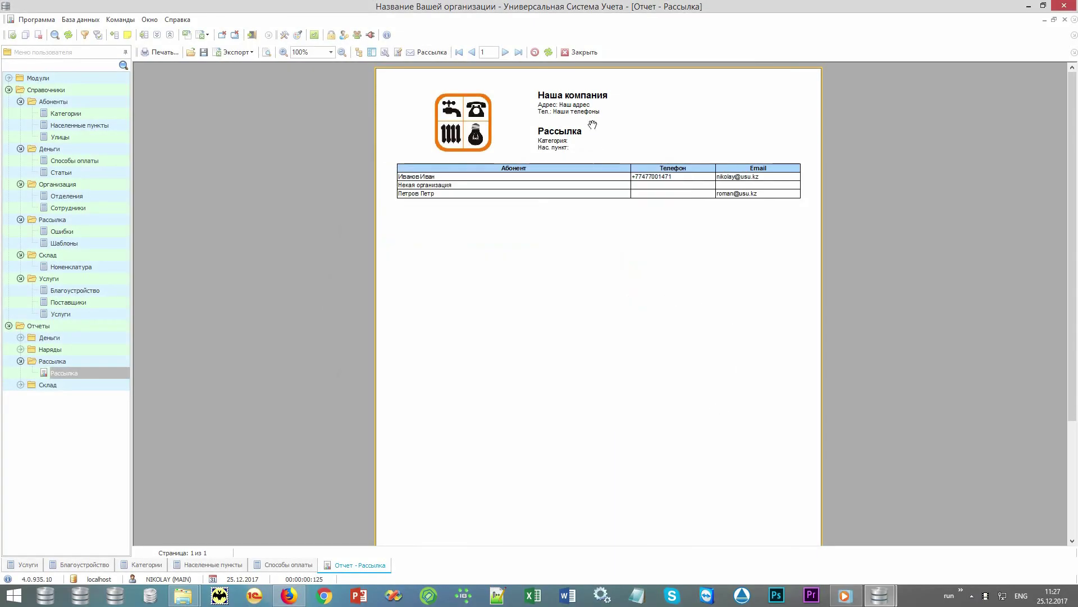
click(581, 53)
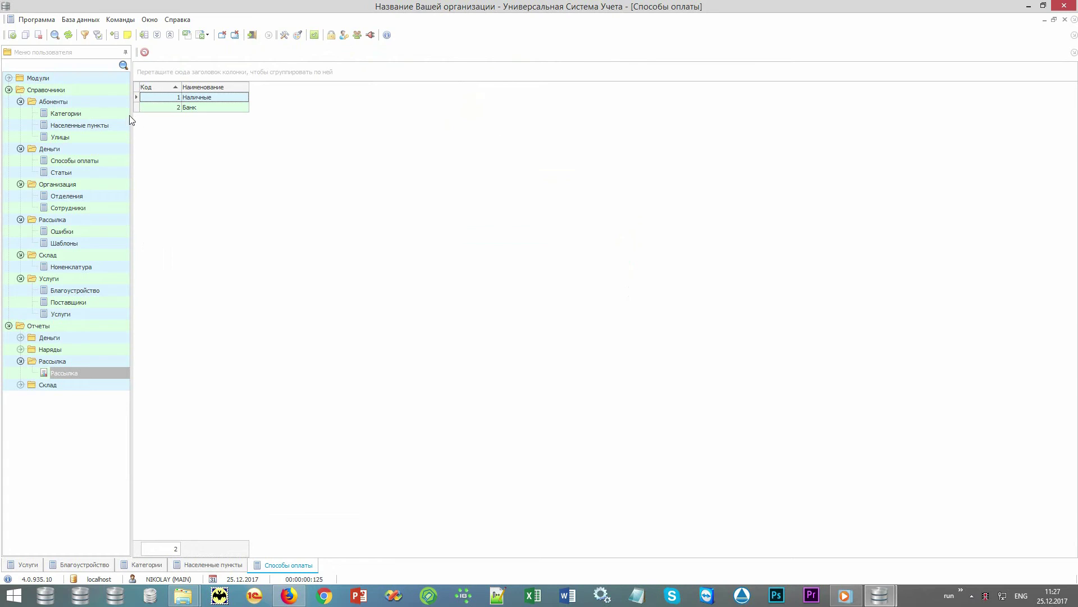
Step: Collapse the Справочники and Отчеты folders and select Модули
click(8, 90)
click(9, 102)
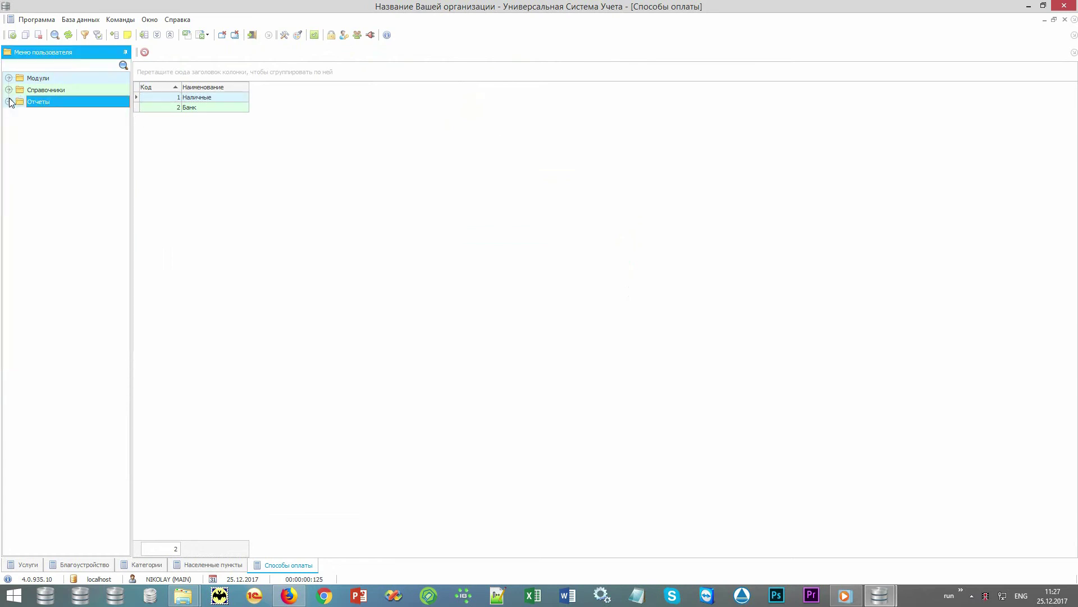
click(49, 80)
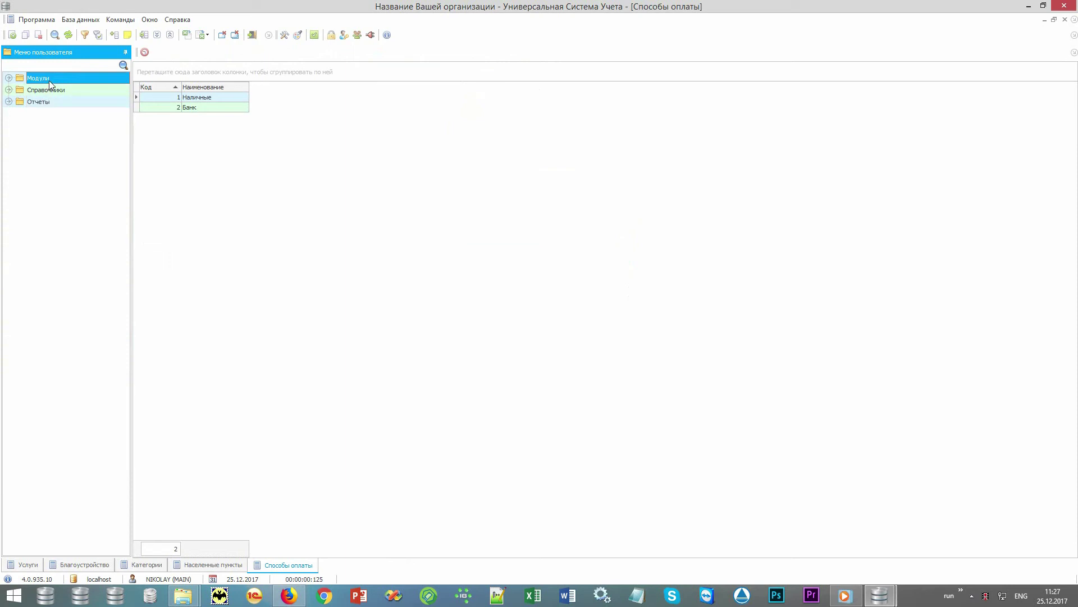
Step: Browse the available program interface styles and close the Интерфейс settings without choosing a different one
click(298, 35)
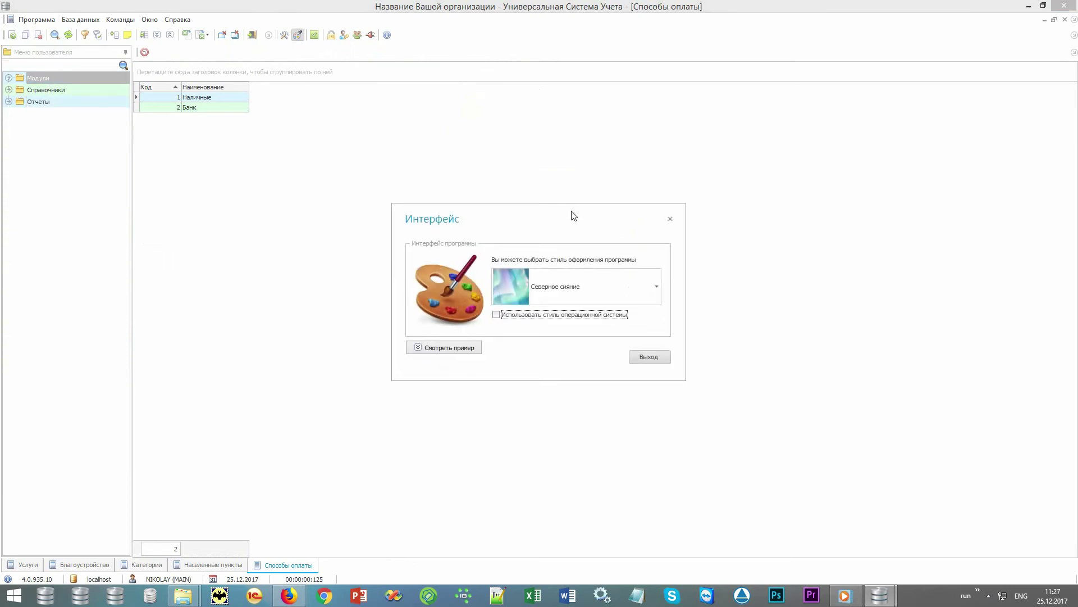
drag(570, 217, 571, 96)
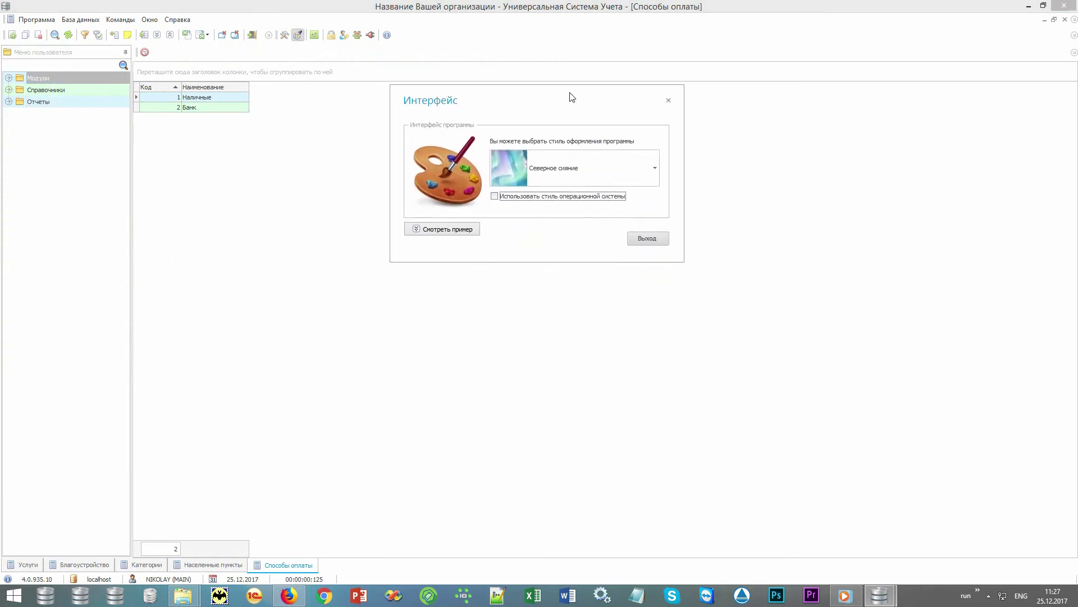
click(655, 165)
scroll(658, 282, up, 1)
drag(658, 282, 656, 450)
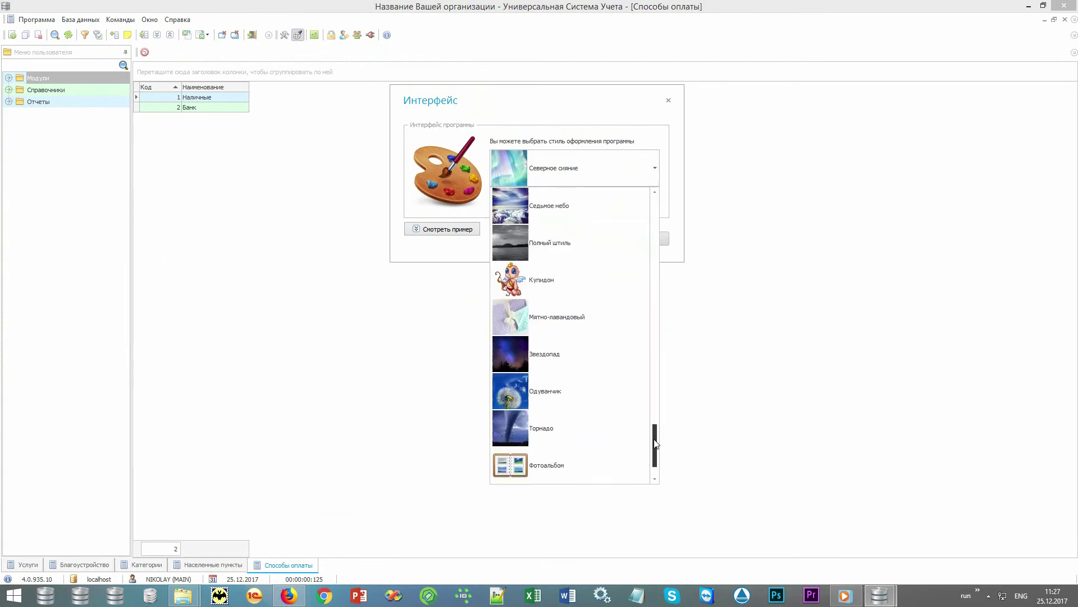
click(668, 101)
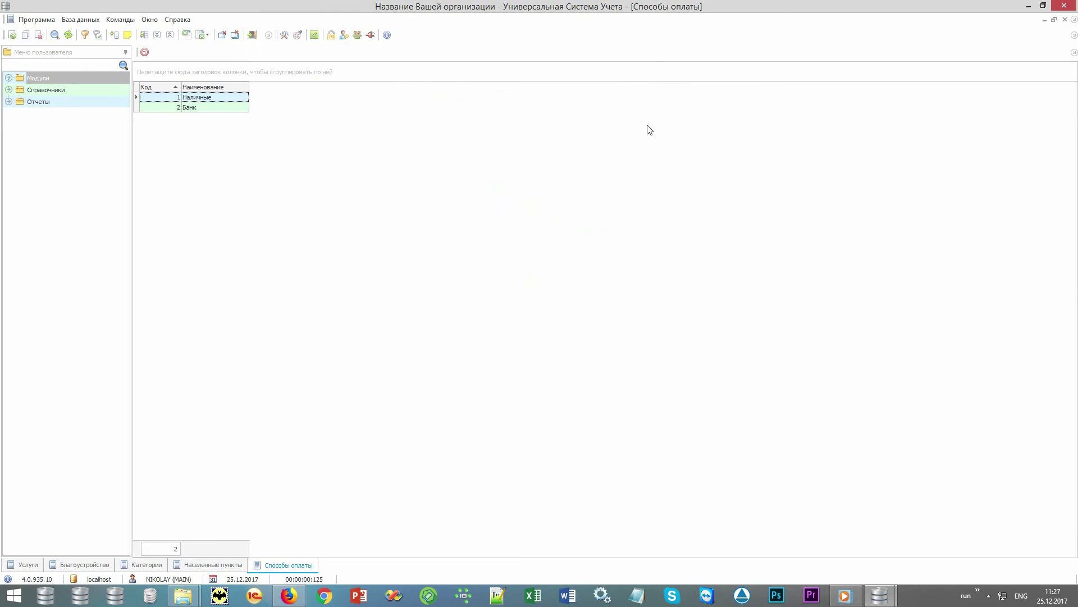
Step: Expand Модули with its Импорт and Организация folders and open the Абоненты module
click(104, 81)
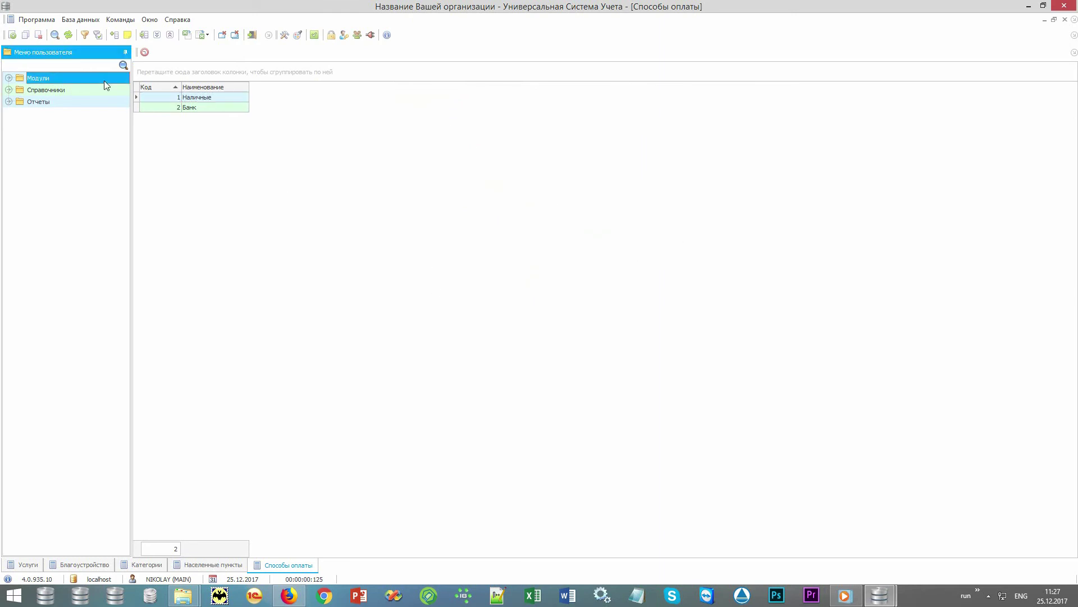
double_click(104, 80)
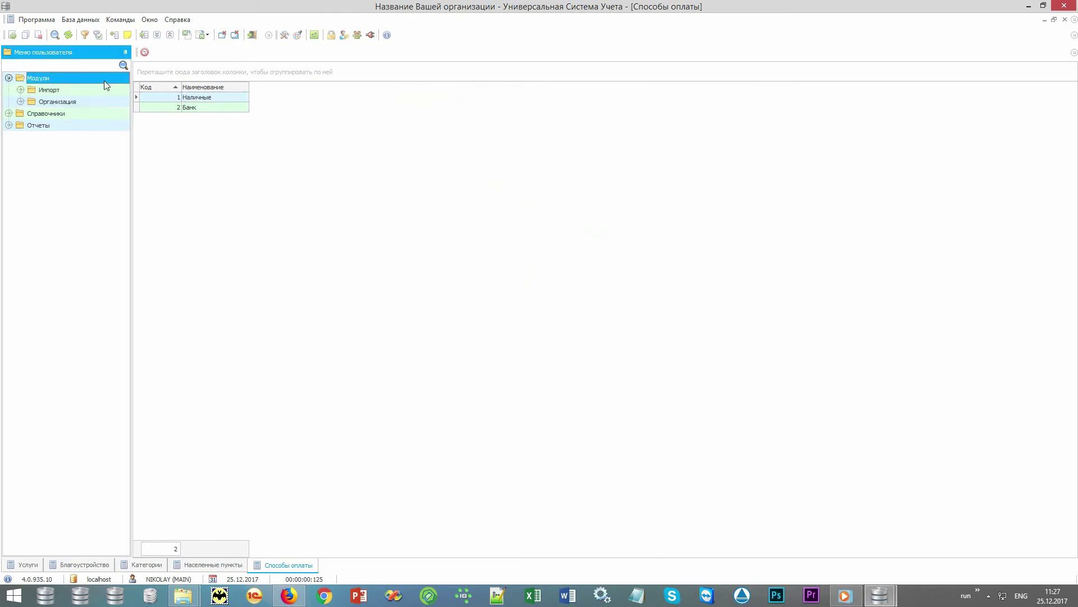
double_click(84, 100)
double_click(87, 90)
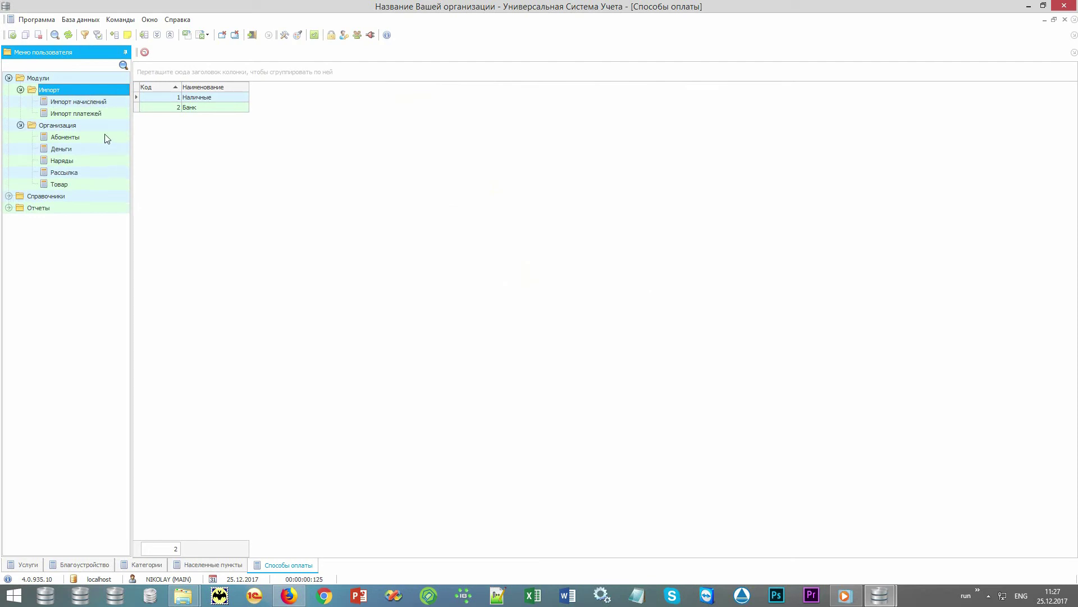
click(103, 138)
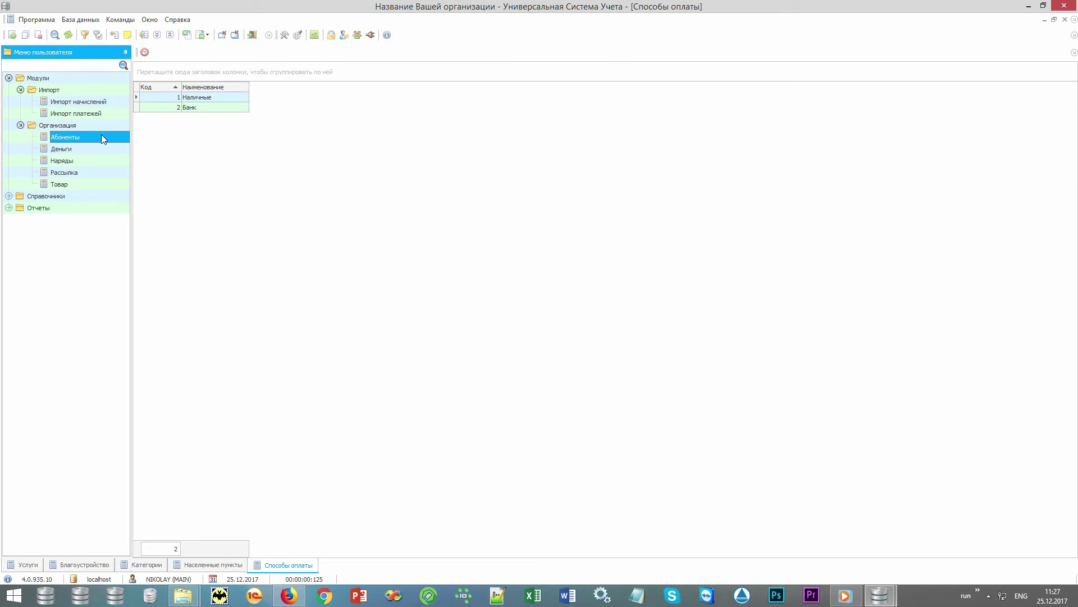
double_click(102, 137)
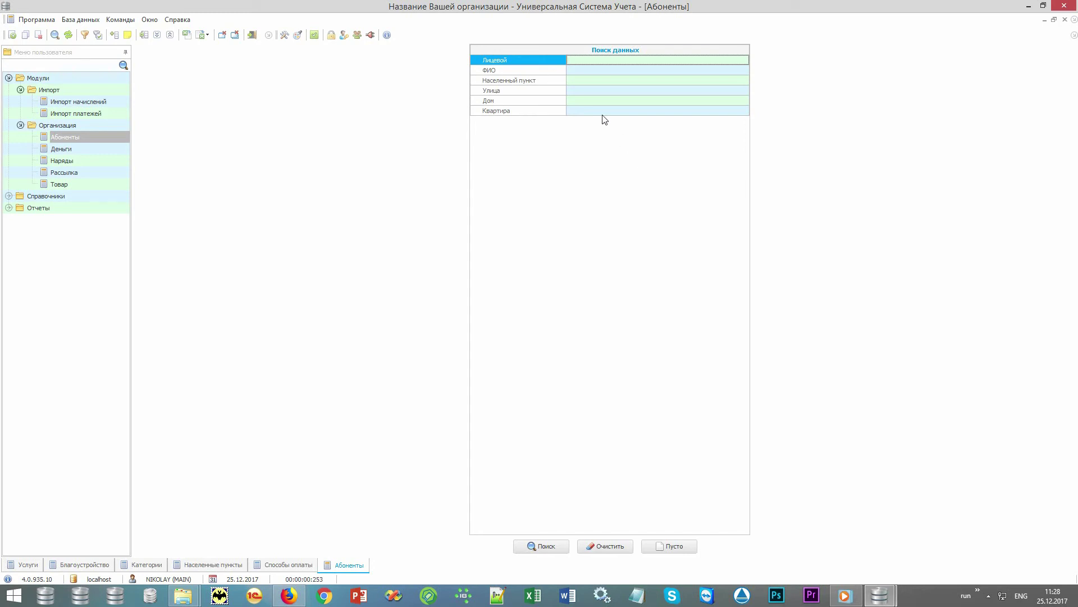
Step: Search for subscribers by choosing the second street in Улица and entering a house number in Дом
click(550, 72)
click(548, 81)
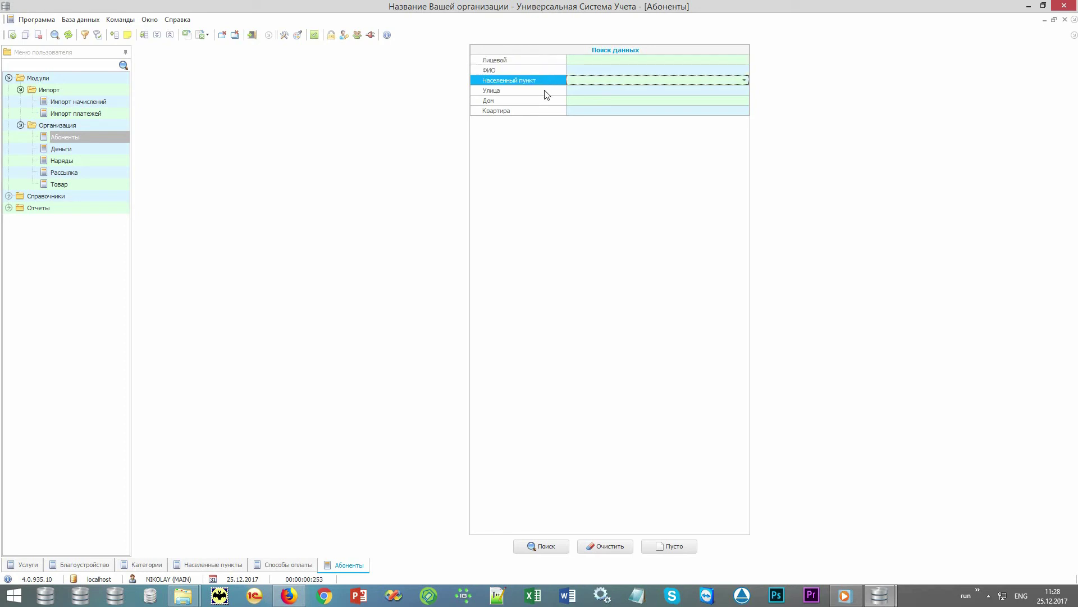
click(547, 91)
click(744, 90)
click(699, 111)
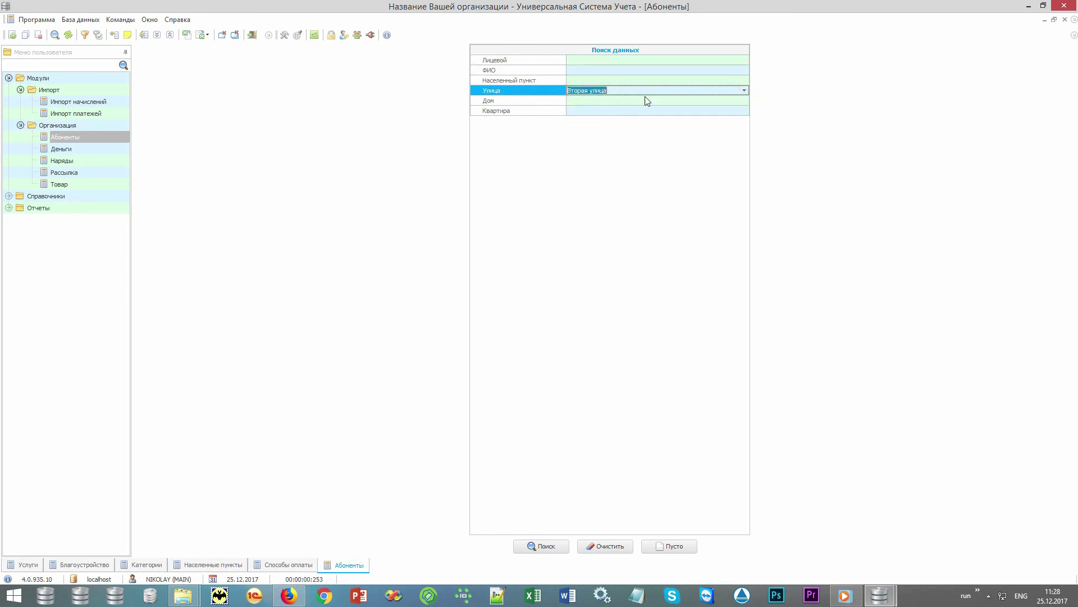
click(645, 100)
text(120)
key(Return)
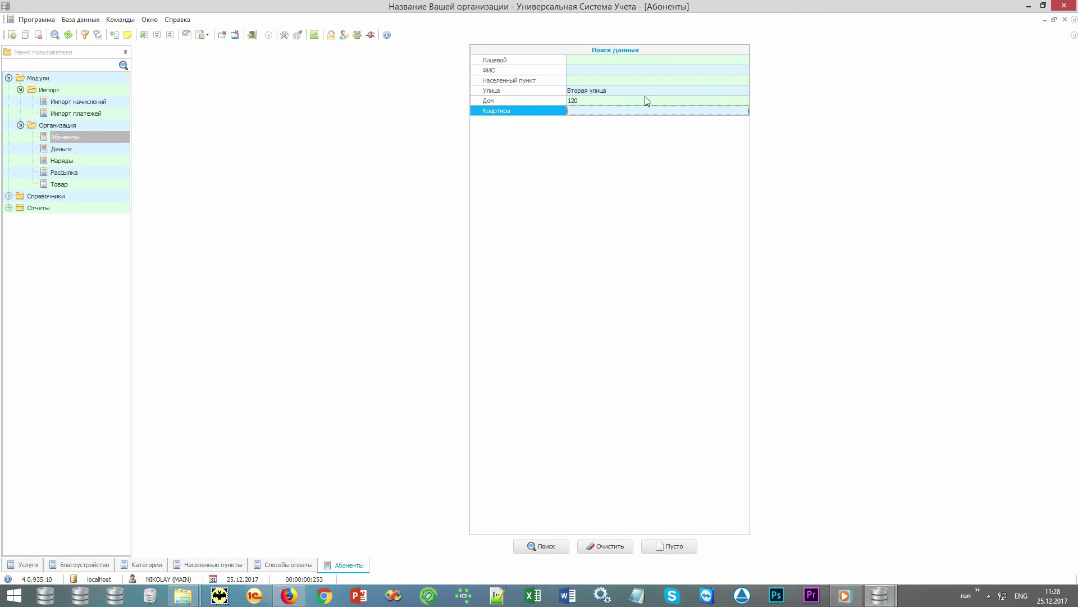
key(Return)
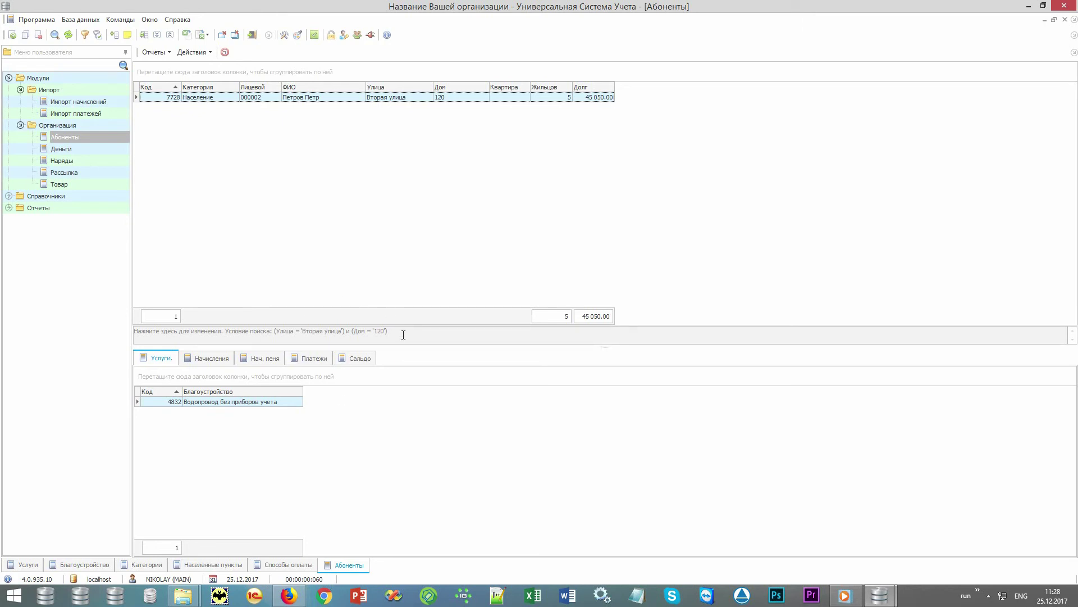
Step: Reopen the subscriber search conditions, clear all of them and list all subscribers
click(403, 332)
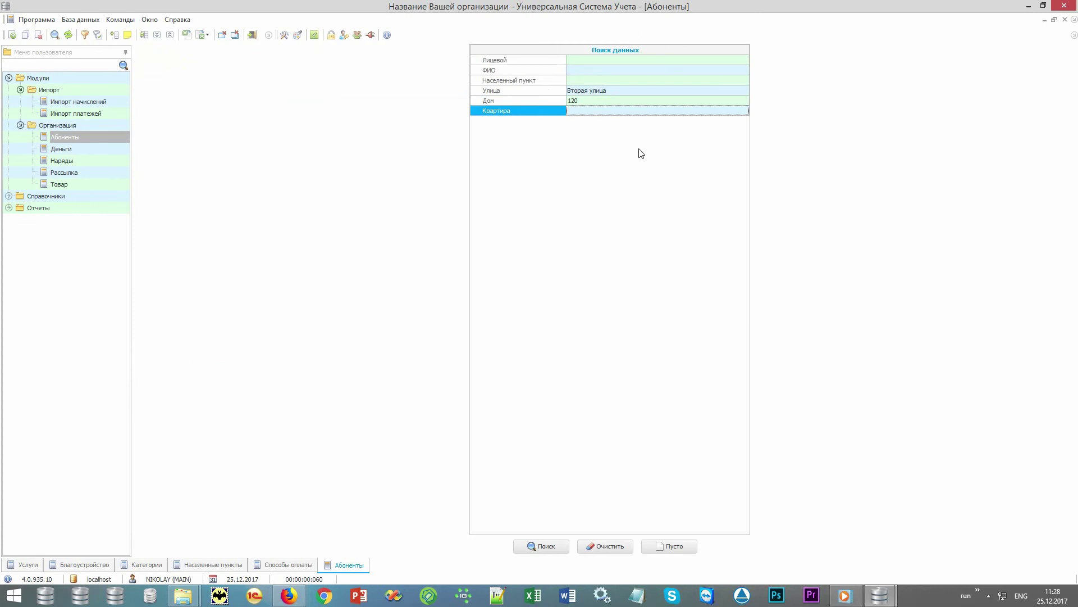
click(611, 549)
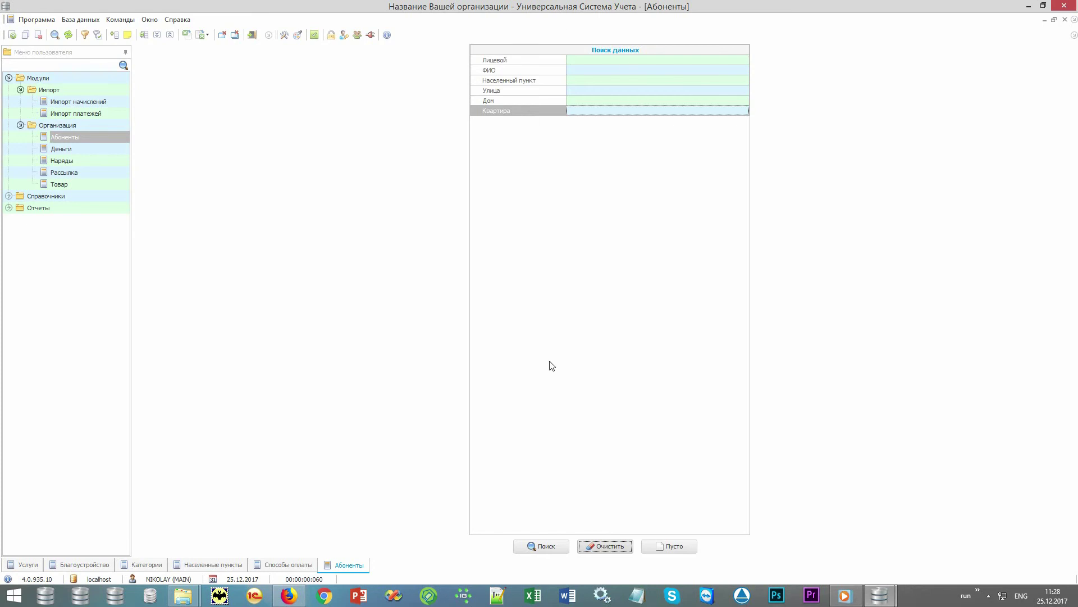
click(538, 546)
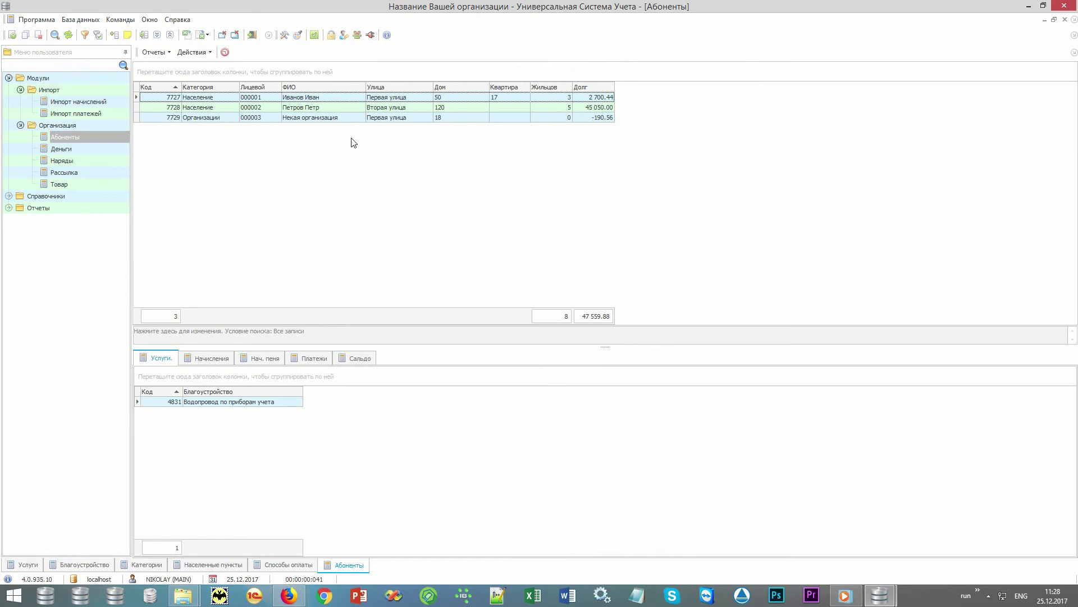
Step: Find the third subscriber by entering 3 as part of the account number in the Лицевой column
click(270, 98)
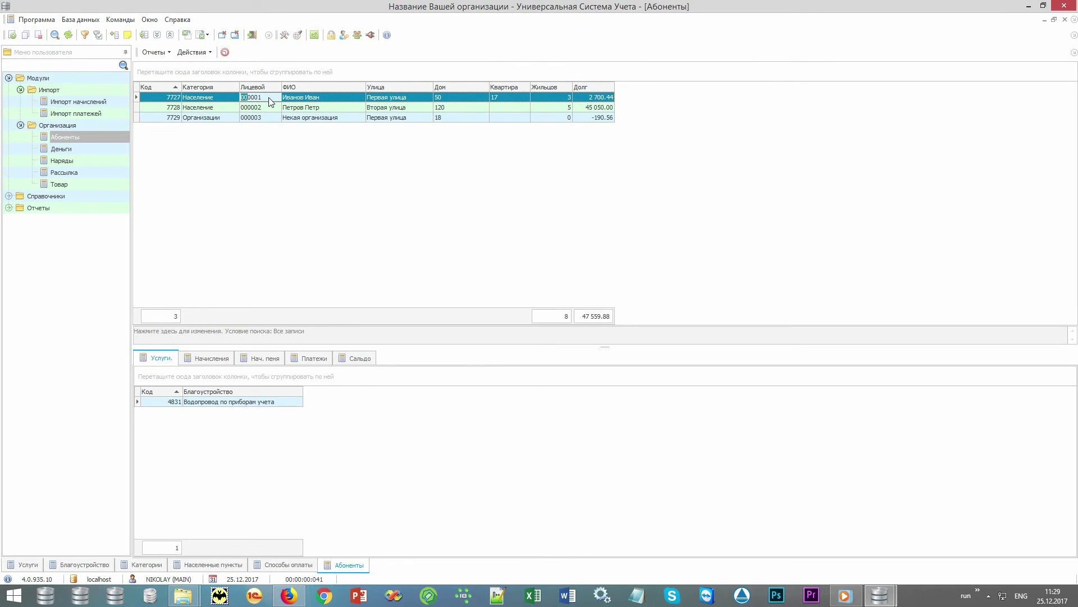
text(3)
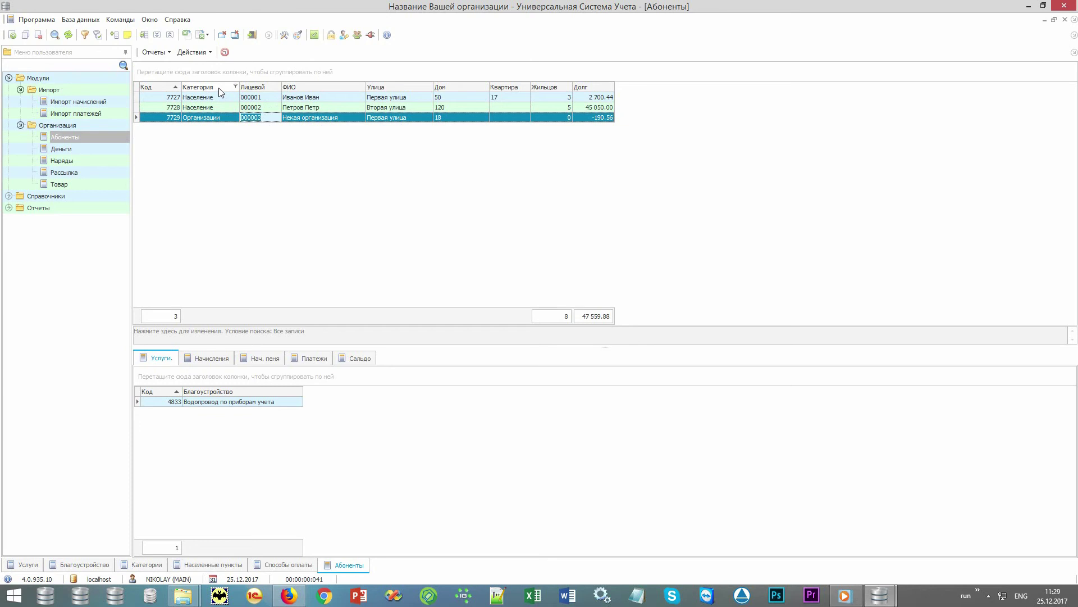
Step: Group the subscribers by Категория, expand the Организации and Население groups, and remove the grouping
drag(220, 91, 188, 71)
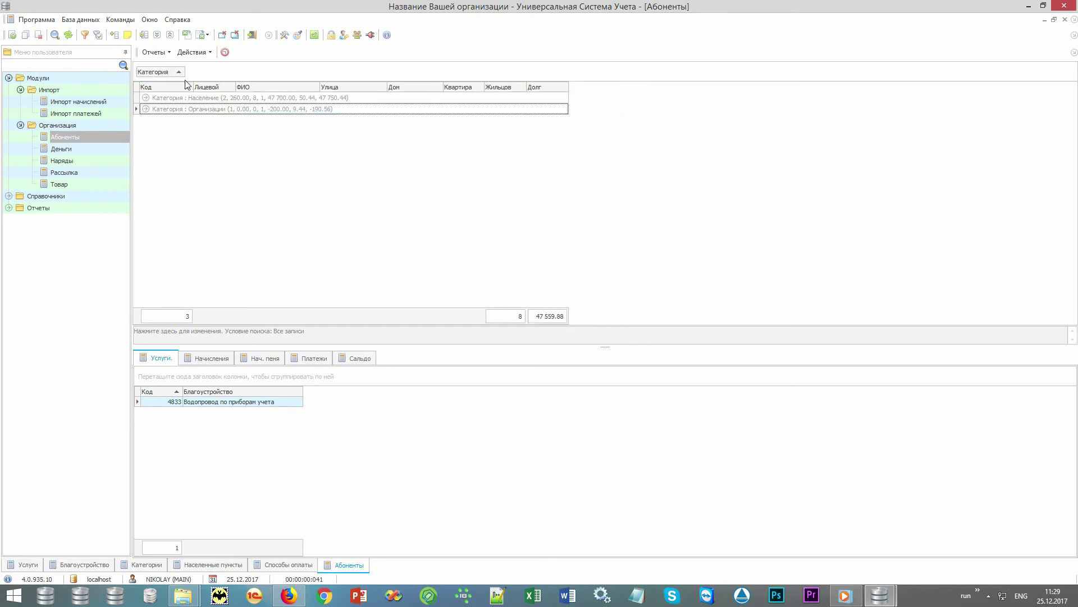
click(181, 109)
click(188, 99)
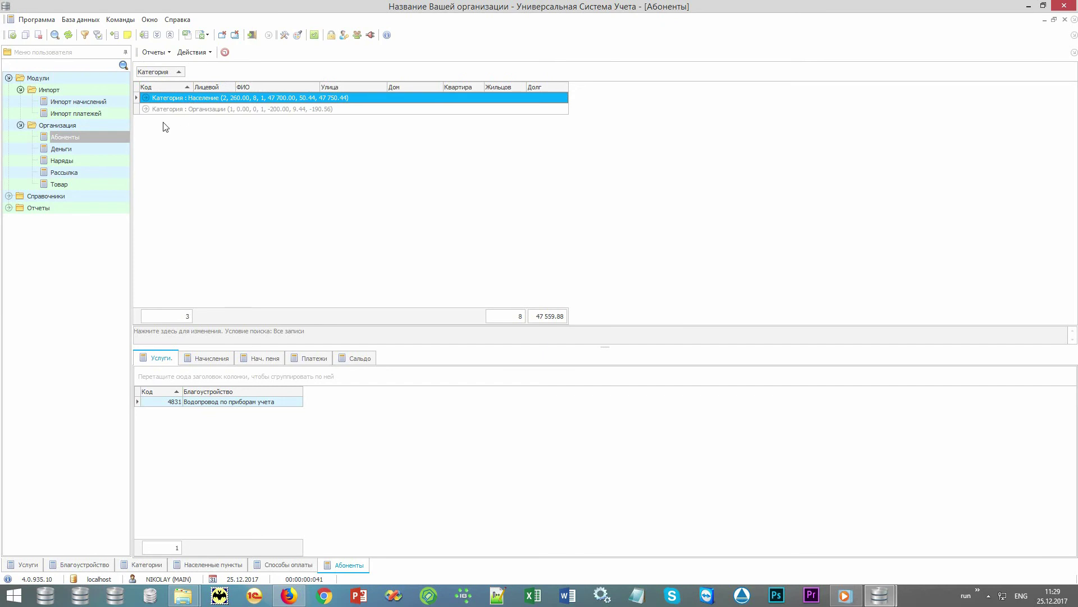
click(145, 109)
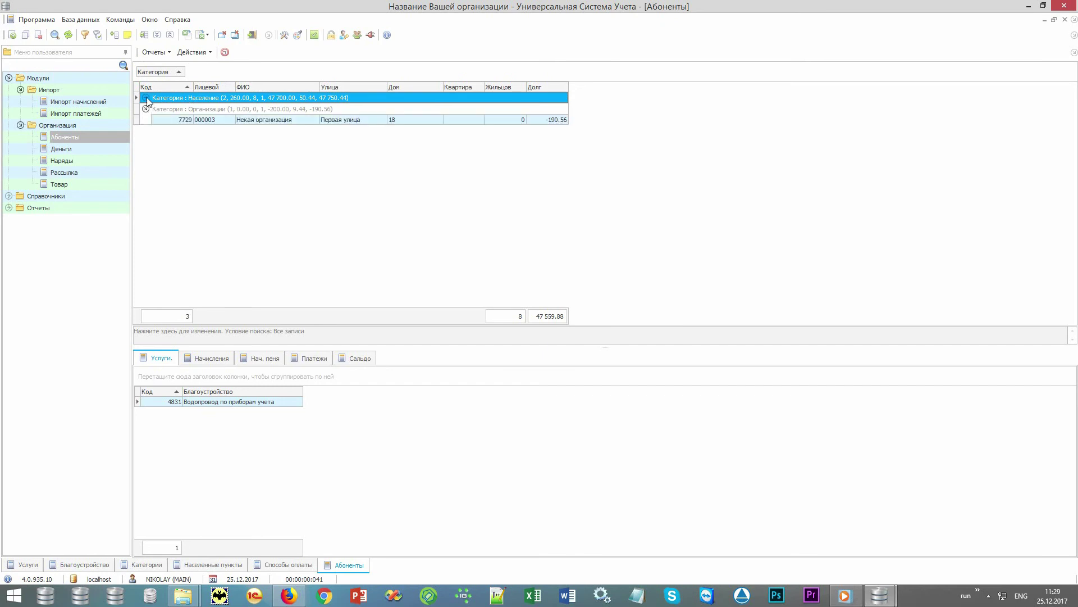
click(146, 98)
drag(161, 79, 187, 84)
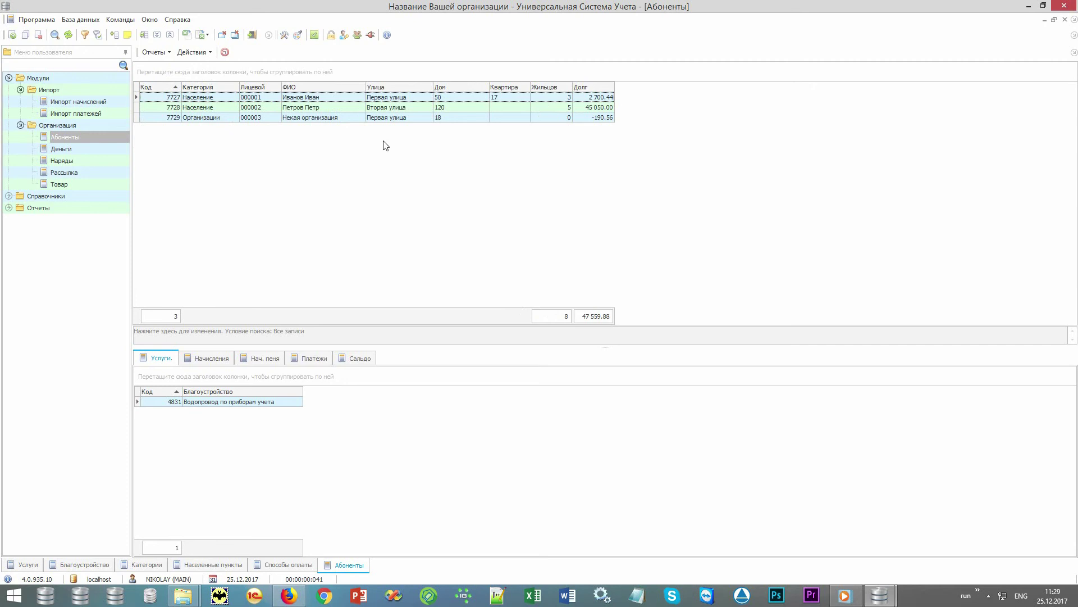
Step: Filter the Улица column to Вторая улица and view the reports available for the subscribers
click(429, 87)
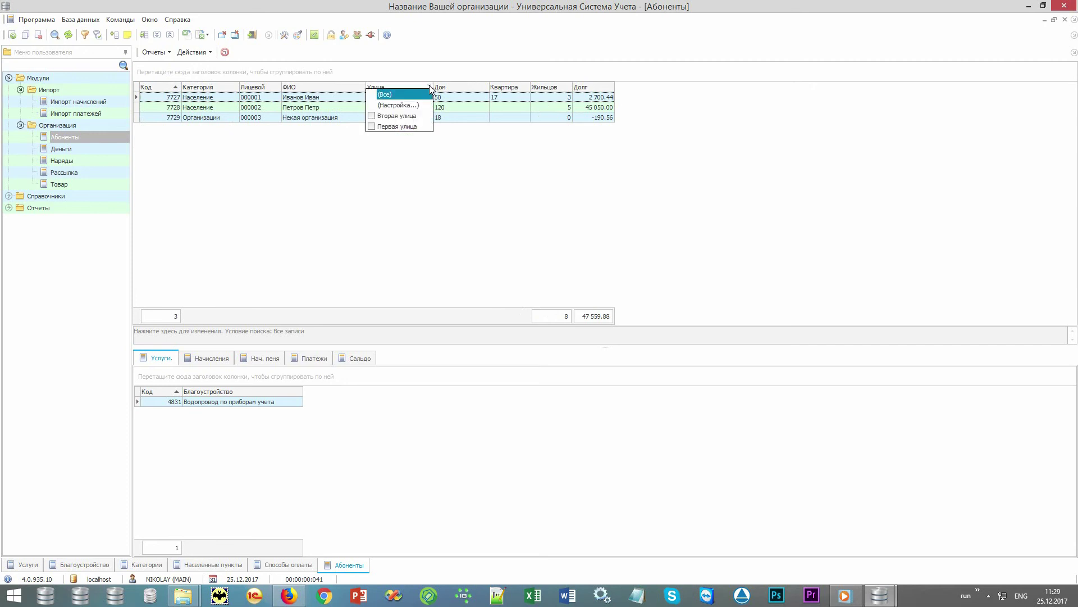
click(414, 116)
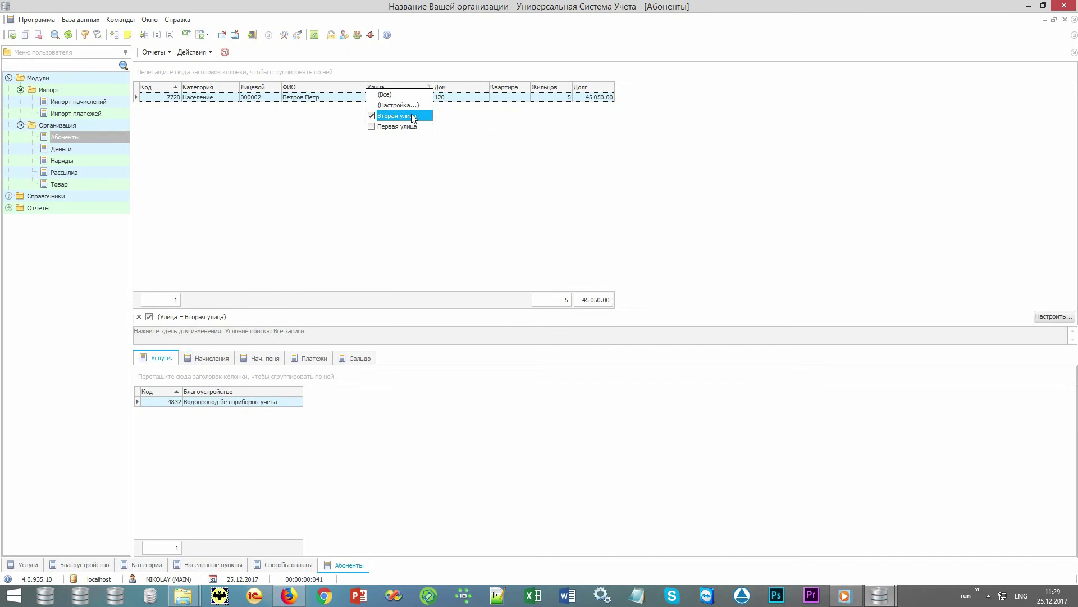
click(154, 52)
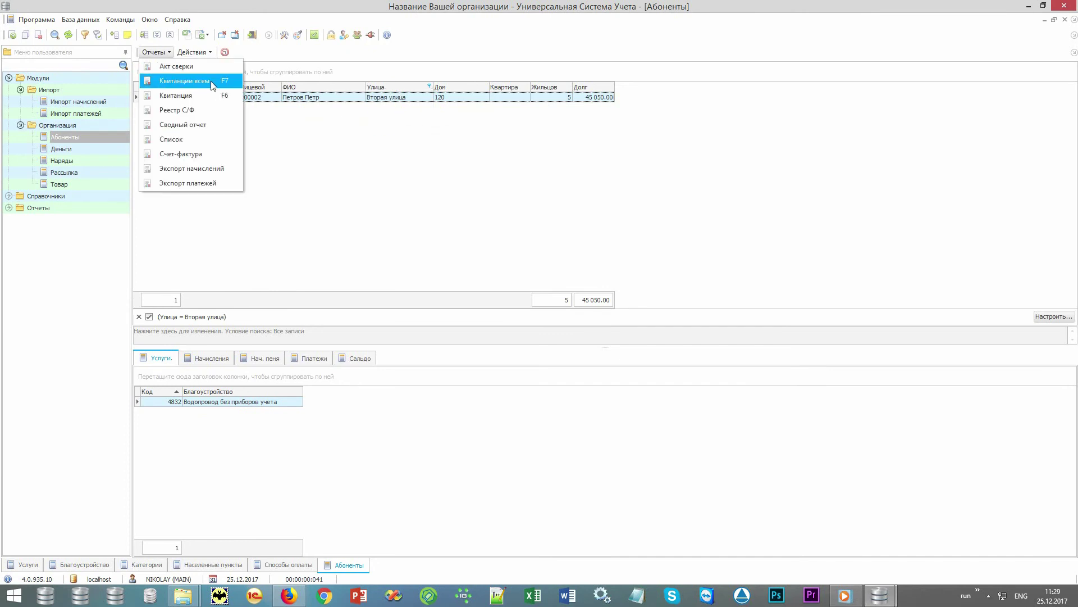
click(418, 118)
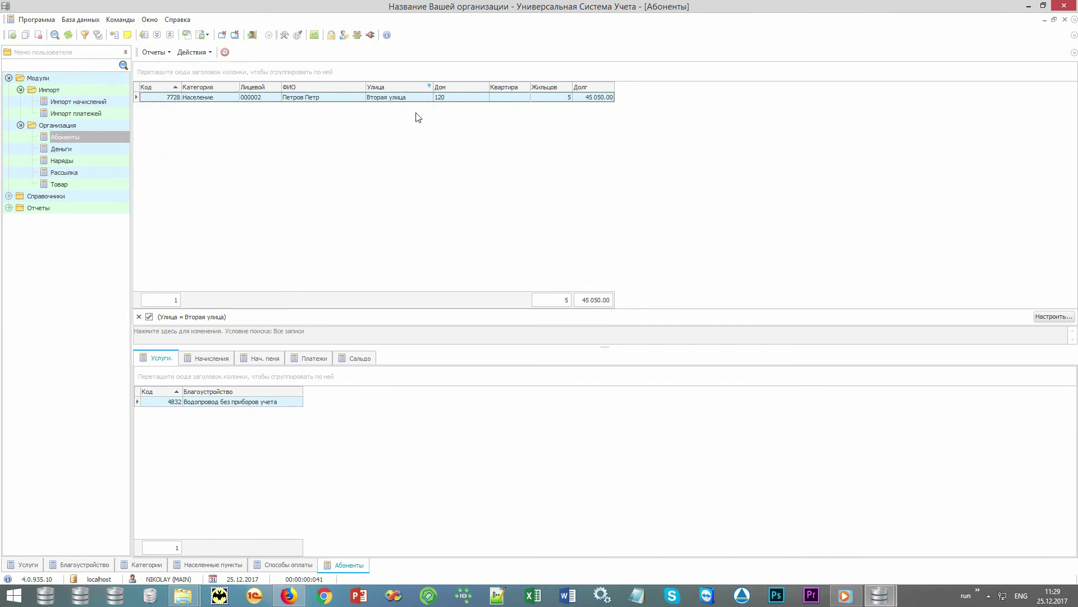
Step: Clear the Улица filter to list all subscribers and narrow the Дом column
click(429, 87)
click(418, 94)
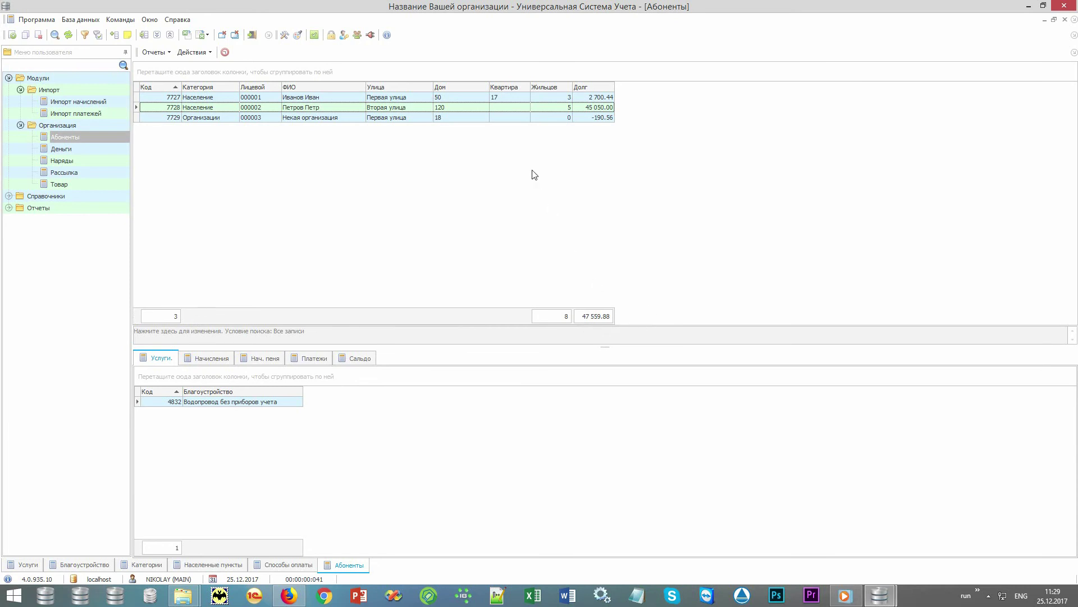
drag(489, 87, 466, 87)
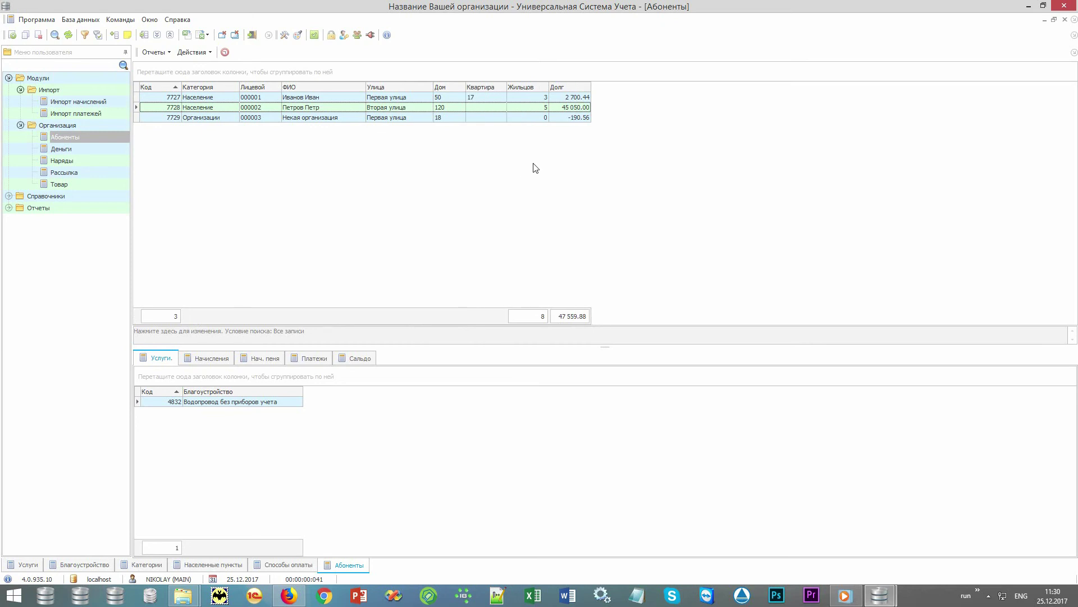
Step: Review the hidden columns available for the subscriber table in an enlarged Настройка window, and close it without adding any
right_click(542, 135)
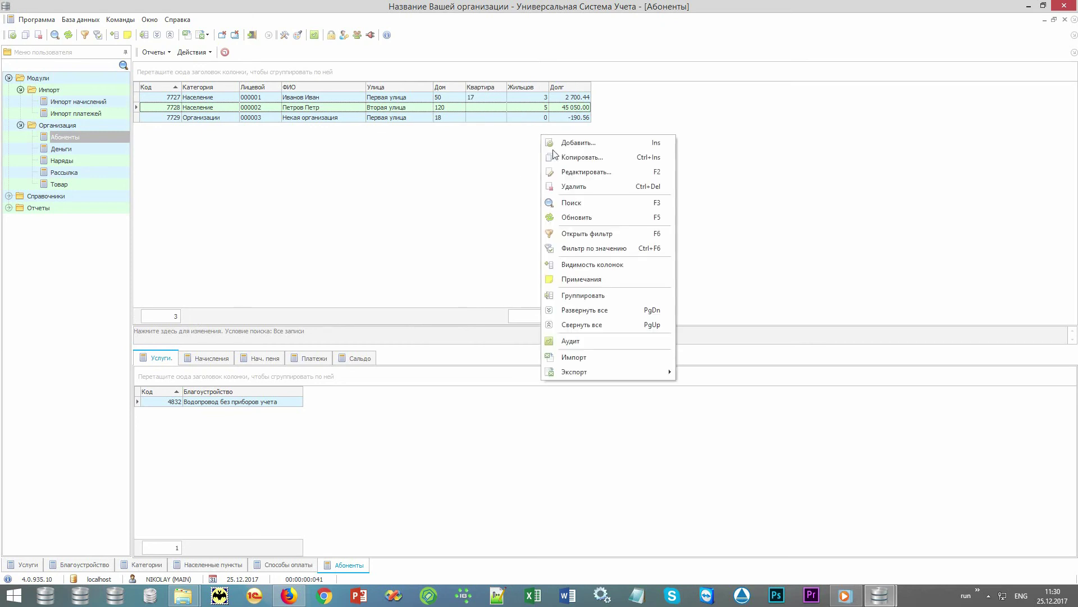
click(622, 262)
drag(996, 172, 541, 167)
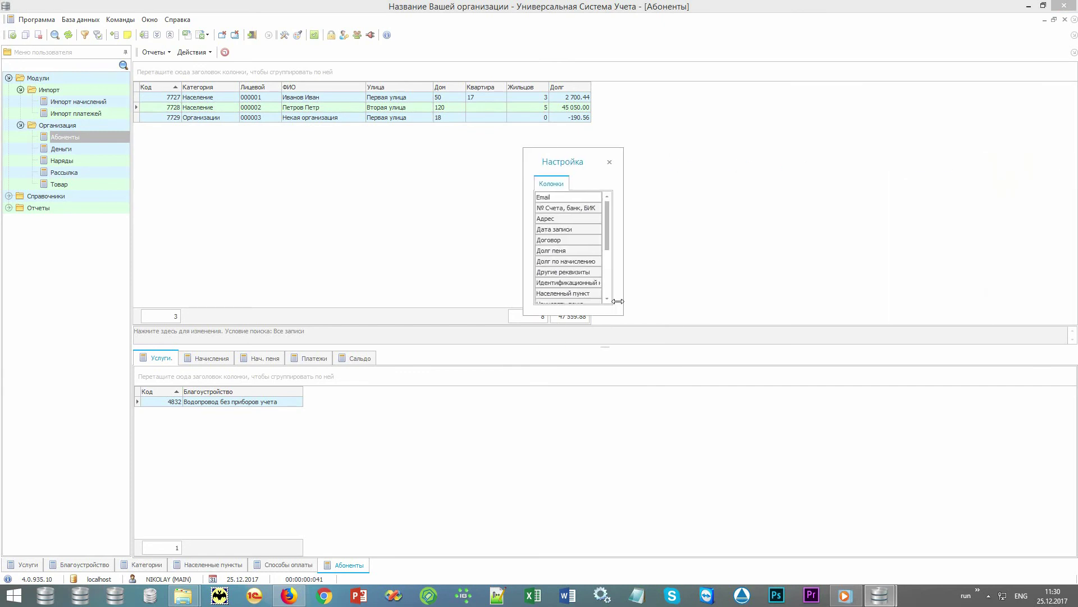
drag(620, 314, 753, 430)
drag(587, 296, 555, 219)
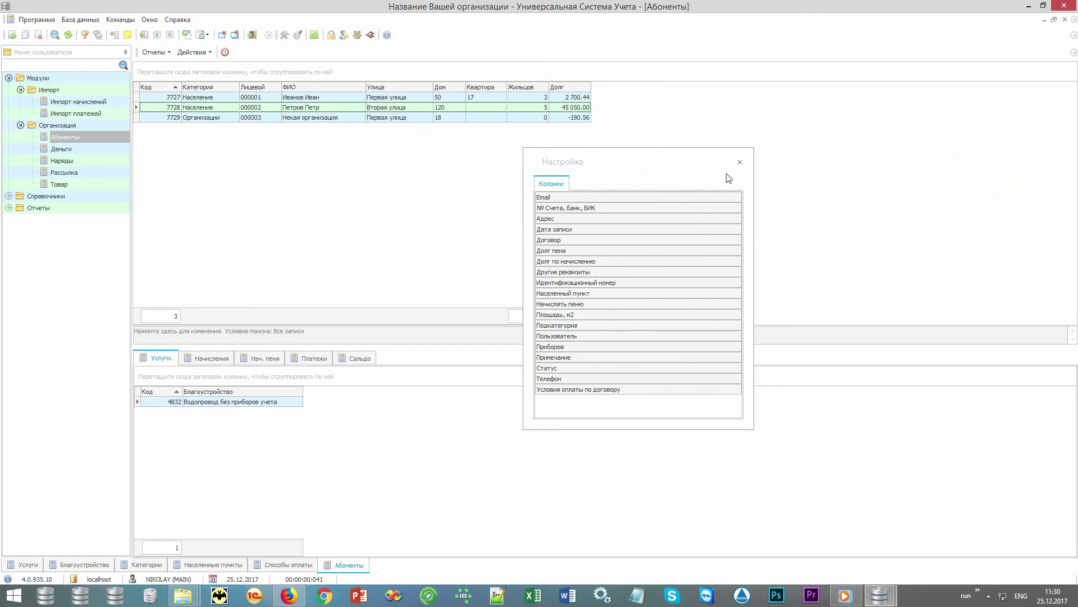
click(740, 161)
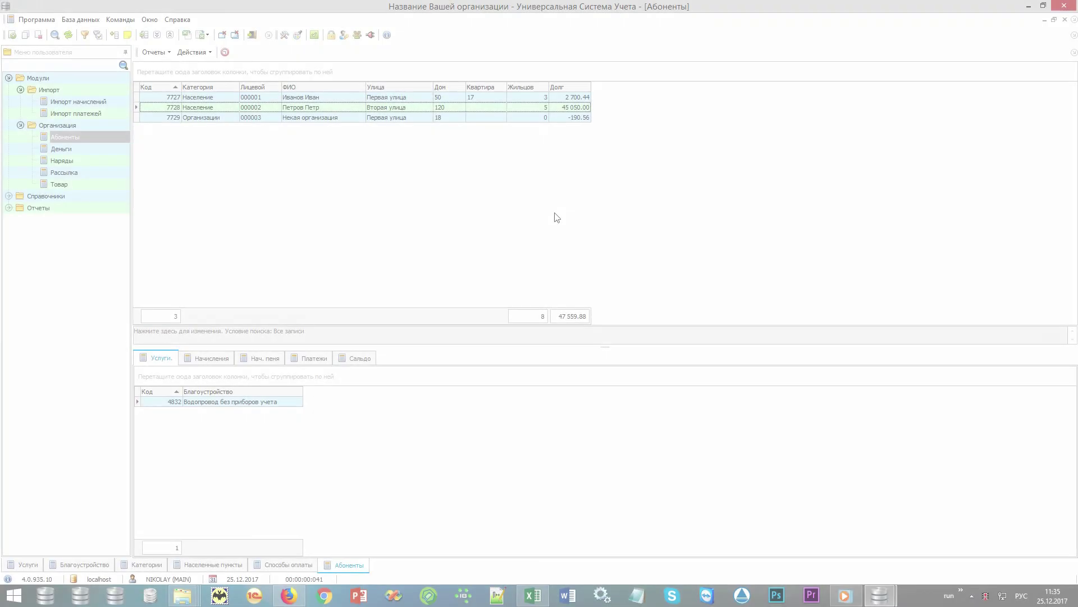
Step: Switch to Excel to examine the columns of subscriber data in Абоненты.xlsx, and return to the Абоненты module
click(342, 100)
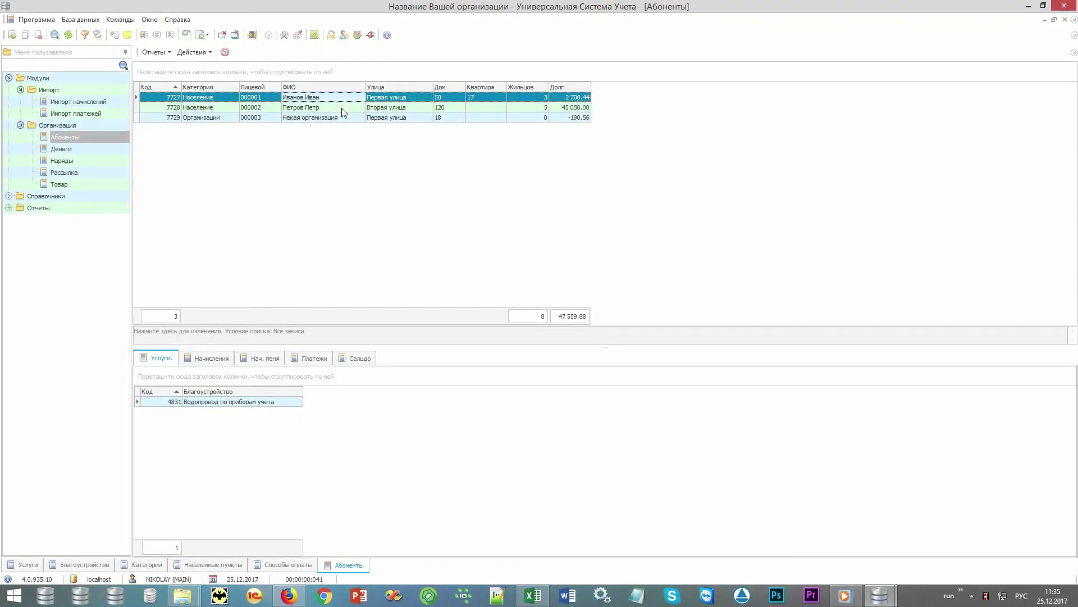
click(342, 117)
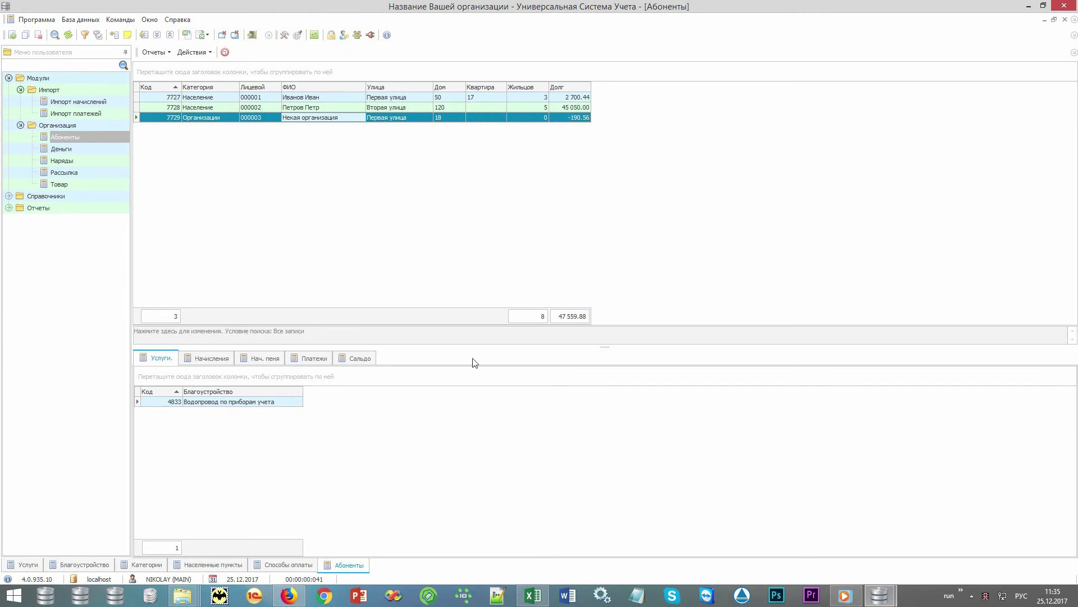
click(536, 598)
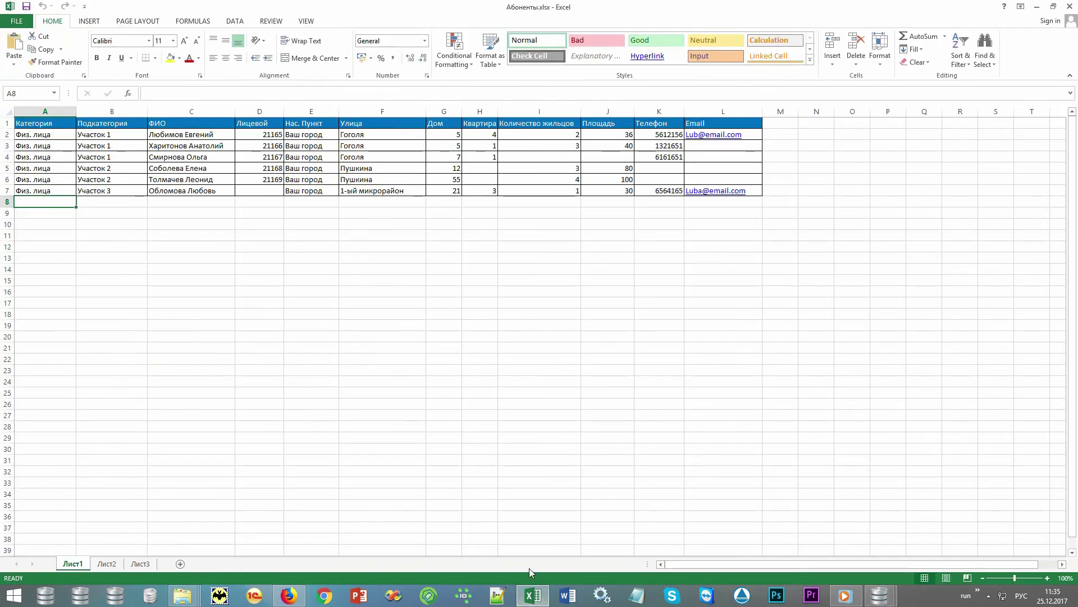
click(62, 112)
drag(92, 111, 730, 115)
click(43, 200)
click(877, 594)
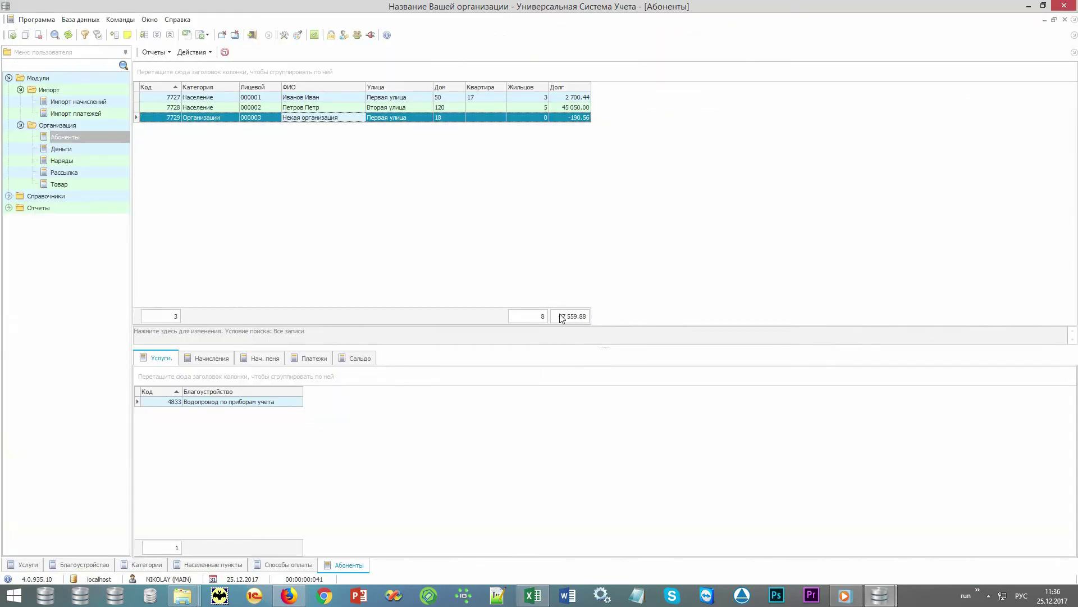
Step: Start a data import into Абоненты from MS Excel 2007 with Абоненты.xlsx as the source file, and proceed to field mapping
right_click(439, 182)
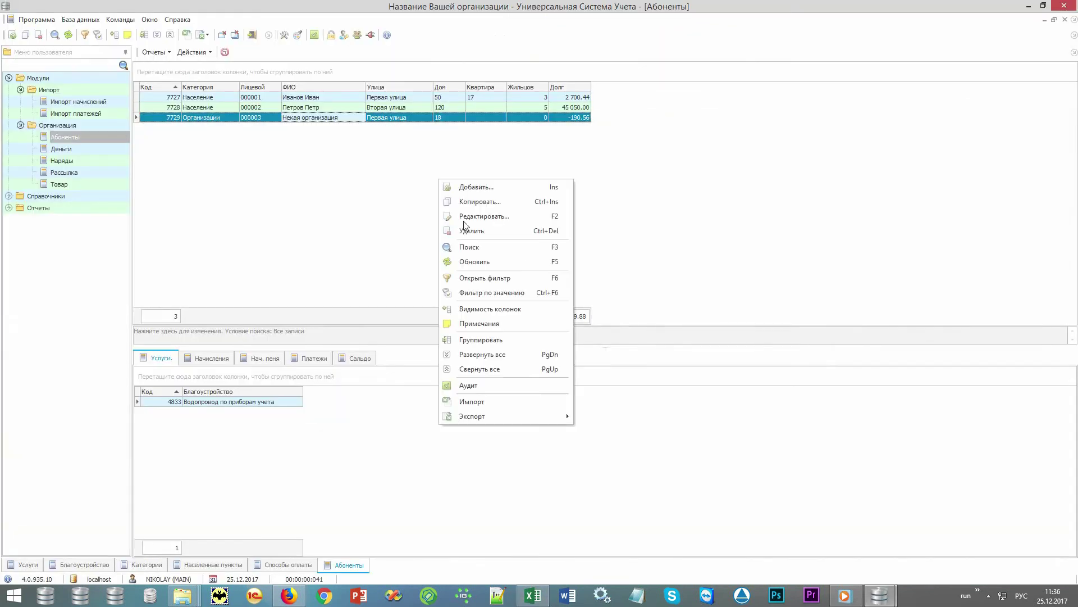
click(488, 403)
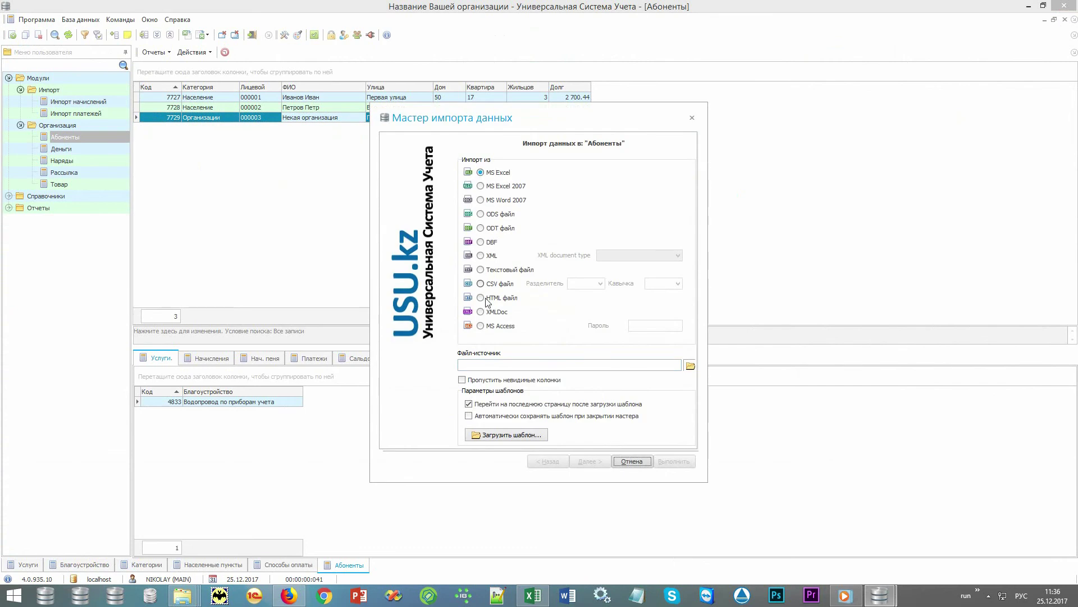
click(504, 187)
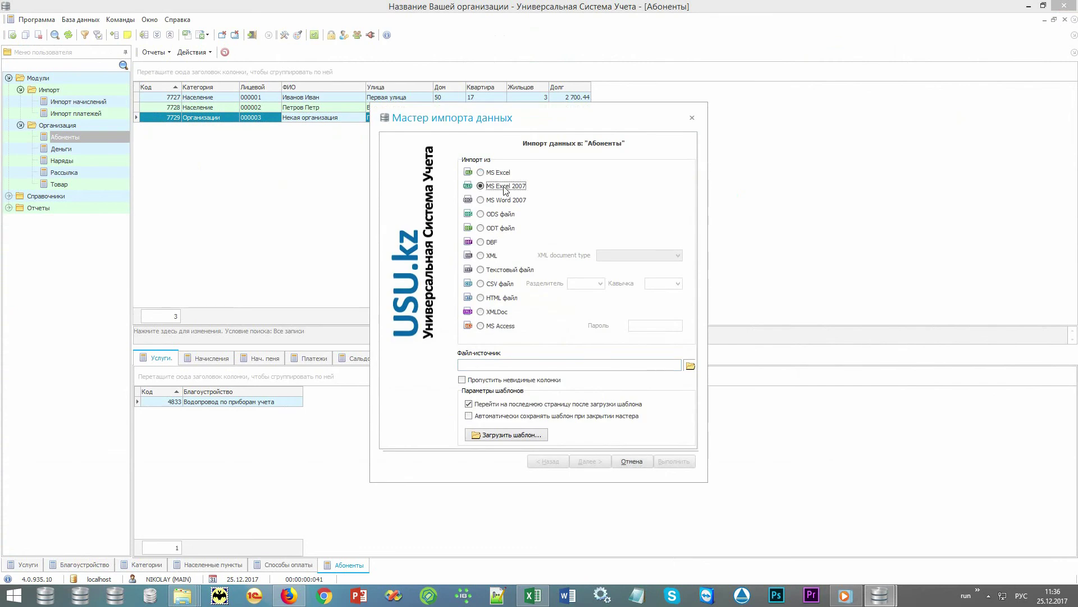
click(691, 366)
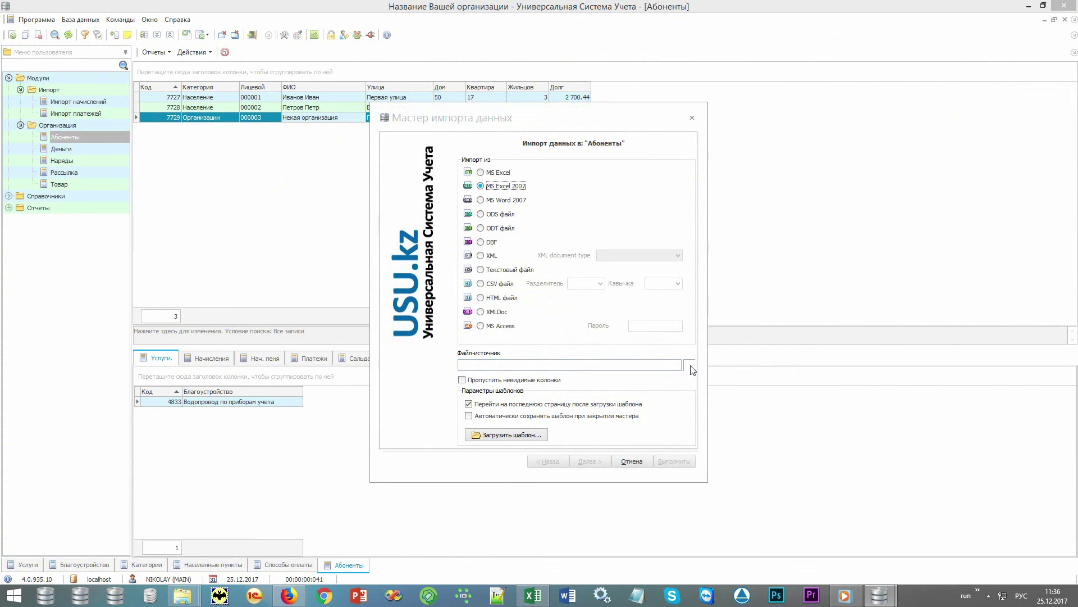
click(610, 118)
double_click(610, 118)
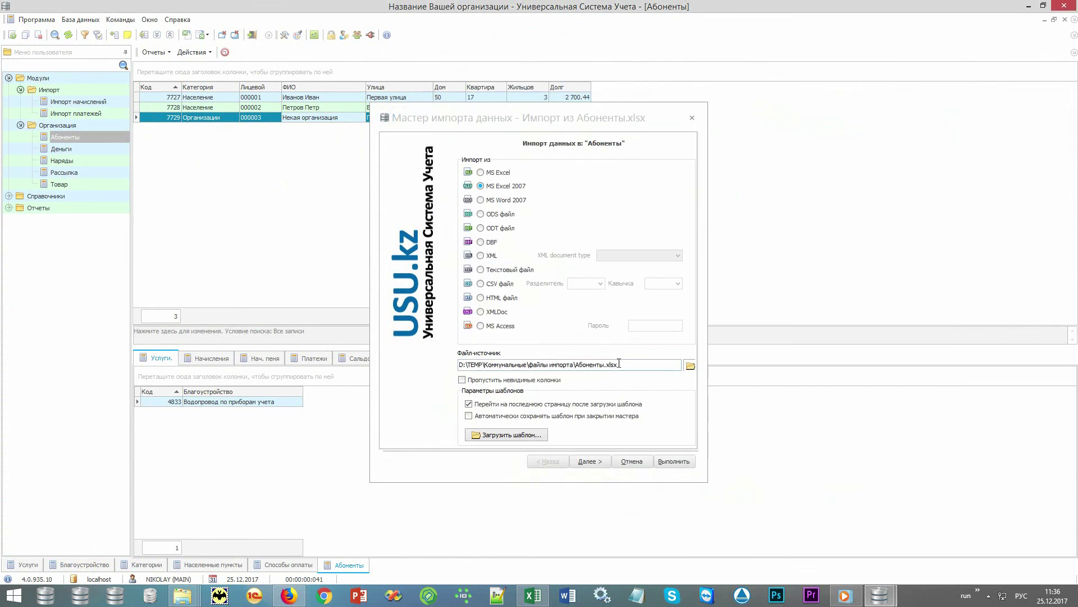
click(593, 461)
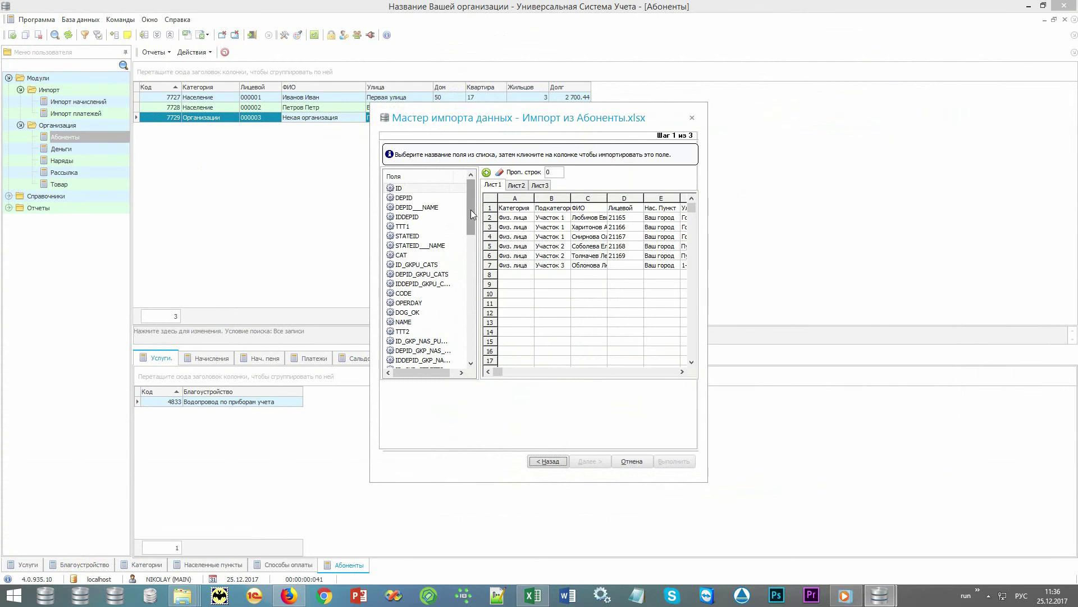
Step: Map IMP_CAT, IMP_SUBCAT, IMP_NAME, IMP_CODE and IMP_CITY to columns A through E of Лист1, and quit the wizard without importing
drag(470, 212, 466, 328)
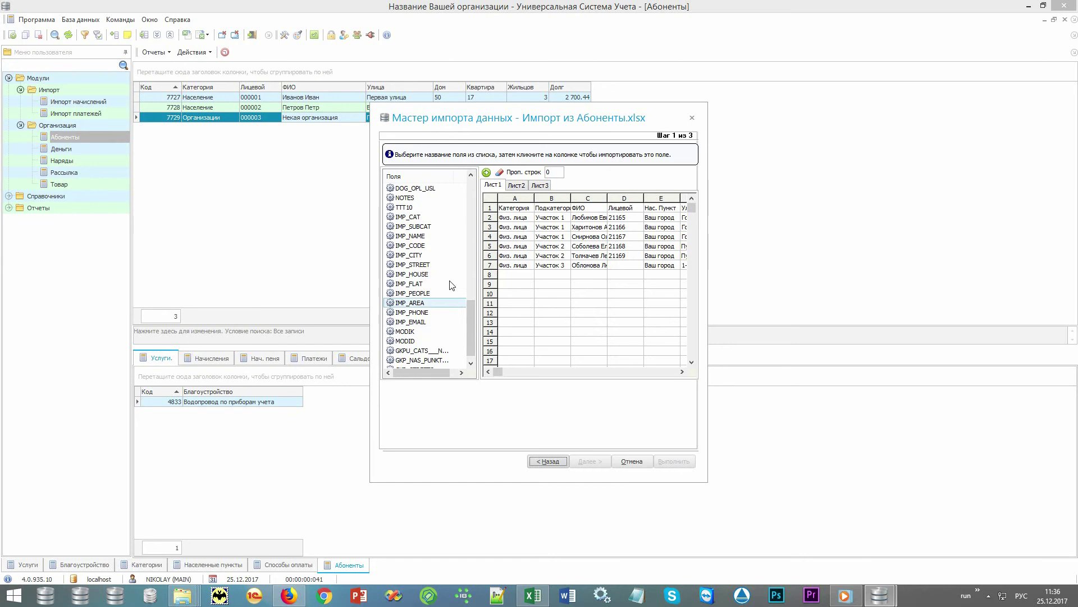
click(402, 217)
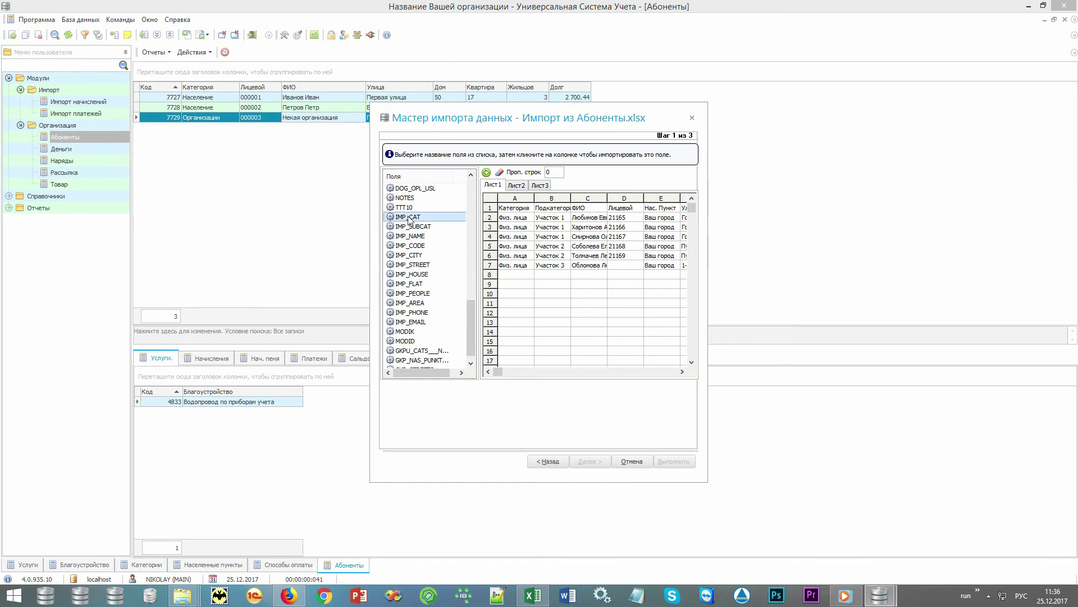
click(514, 200)
click(446, 227)
click(542, 203)
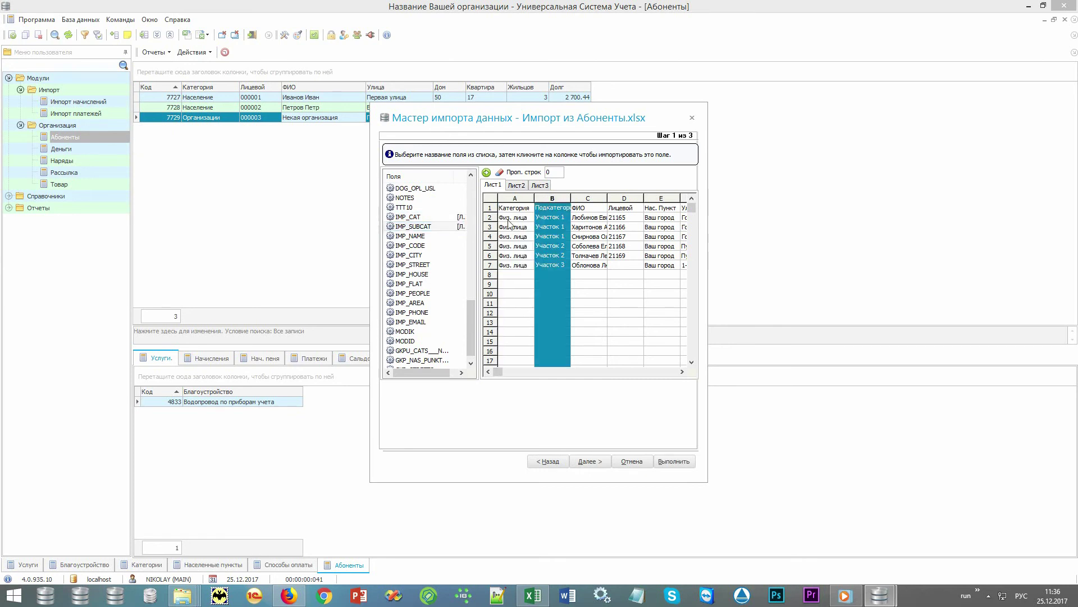
click(449, 238)
click(573, 200)
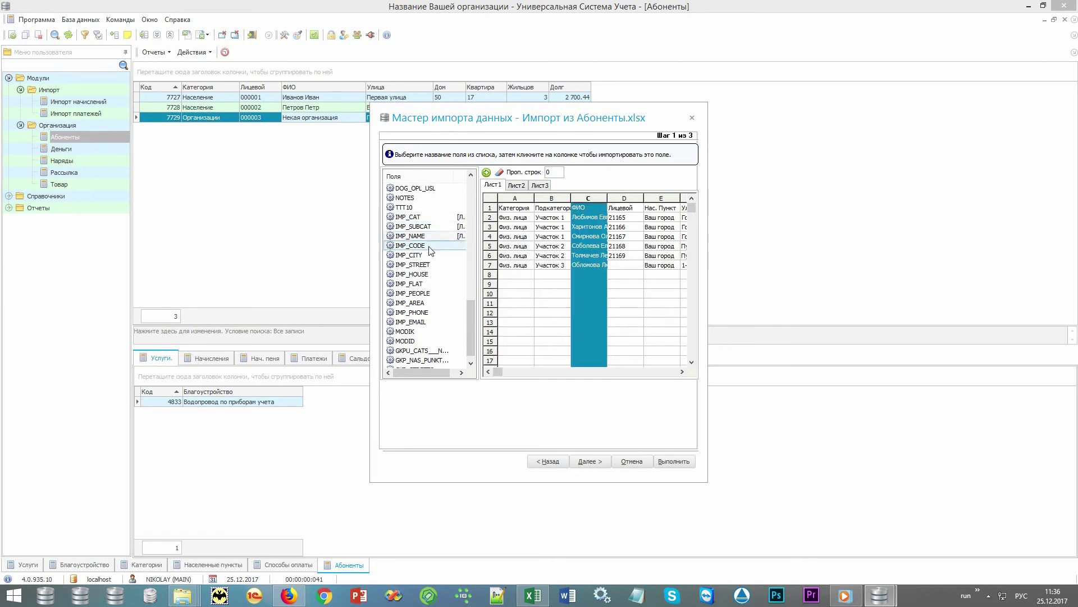
click(450, 246)
click(623, 203)
click(444, 254)
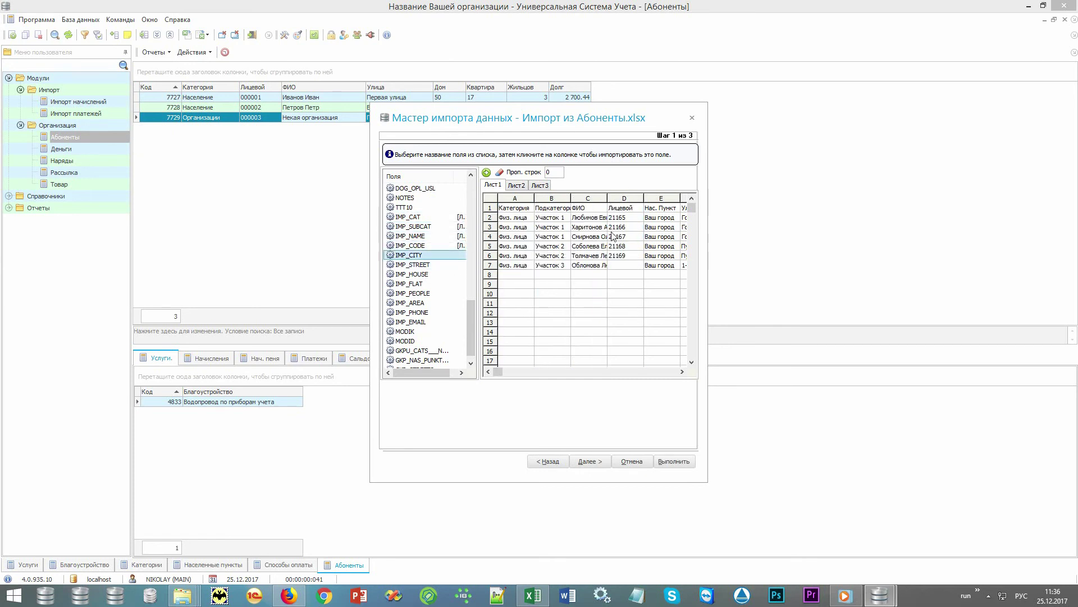
click(658, 201)
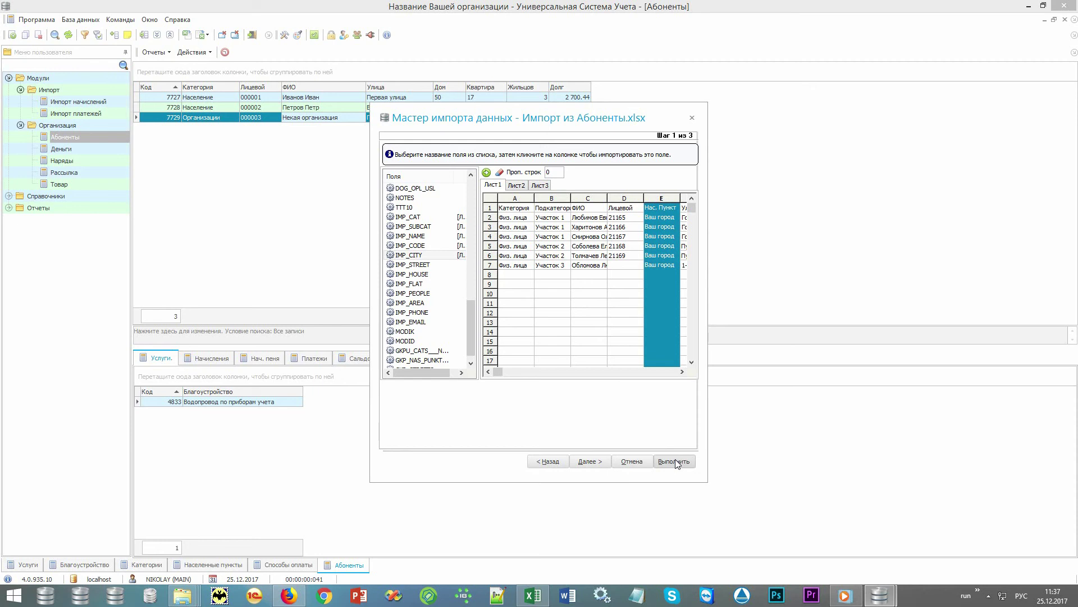
click(631, 461)
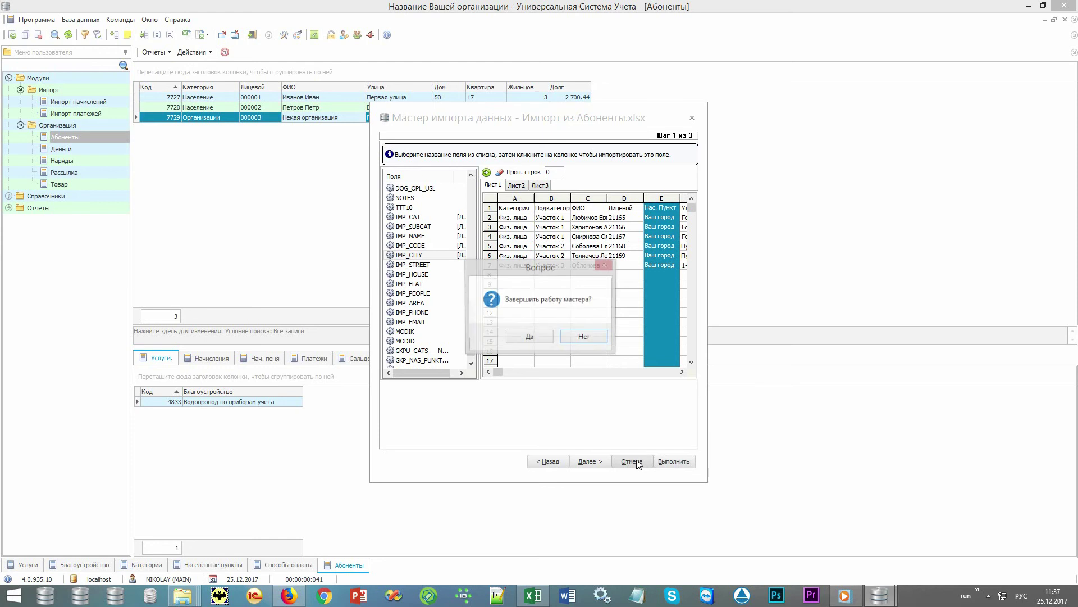
click(543, 340)
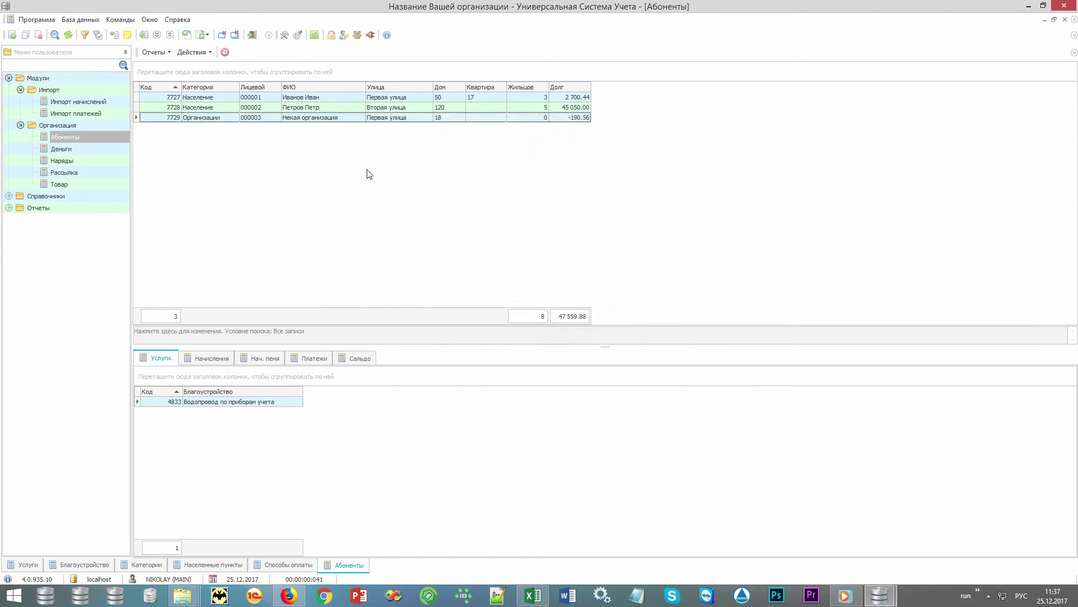
Step: Add a subscriber with Новый абонент as ФИО, fill in the street and house number, and save the record
right_click(331, 166)
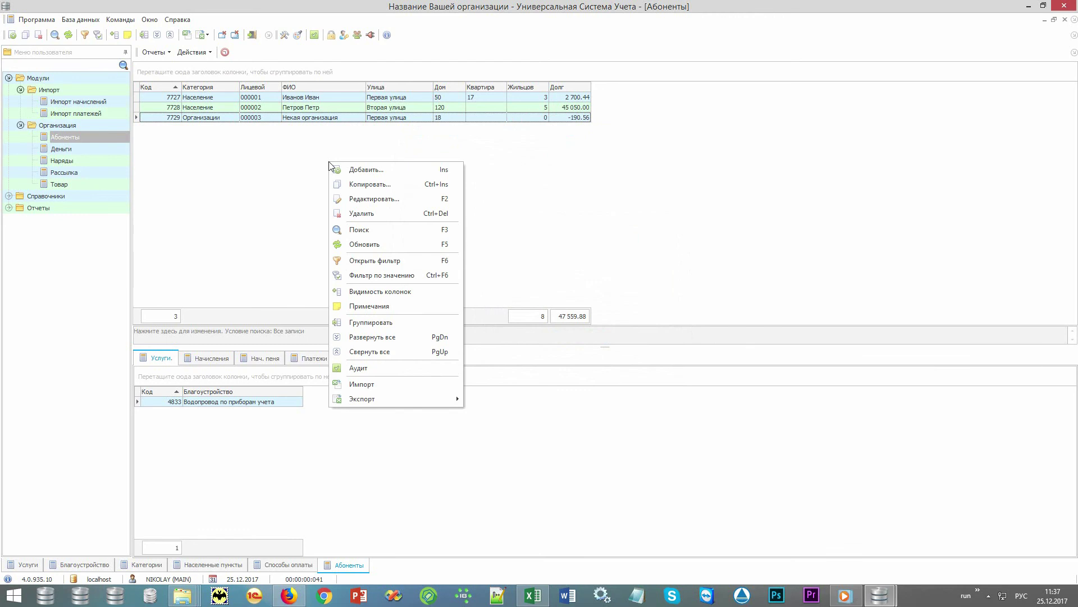
click(405, 168)
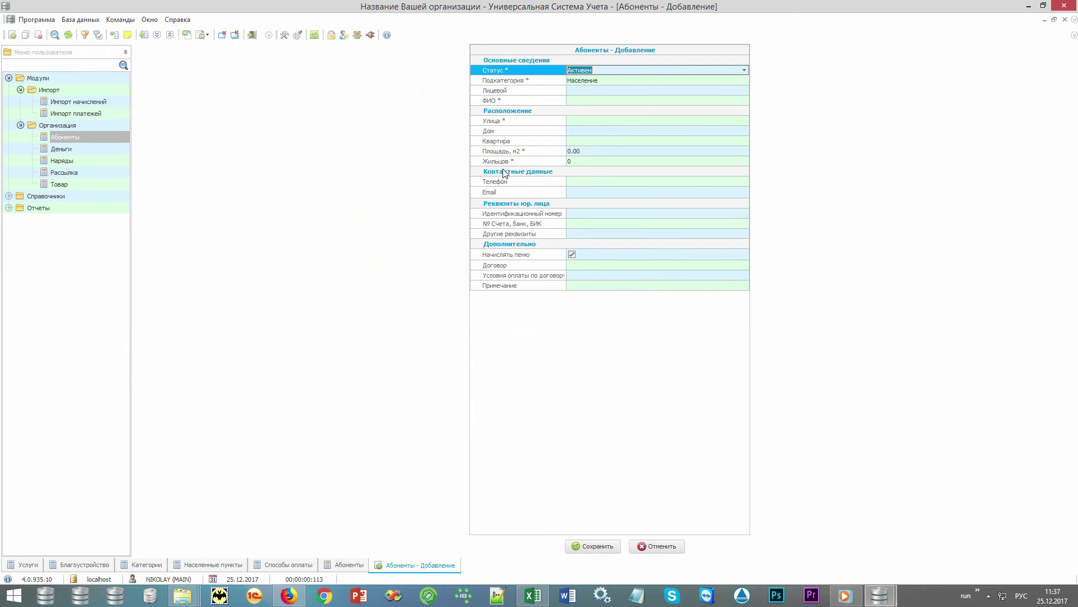
key(Tab)
key(Tab)
key(Tab)
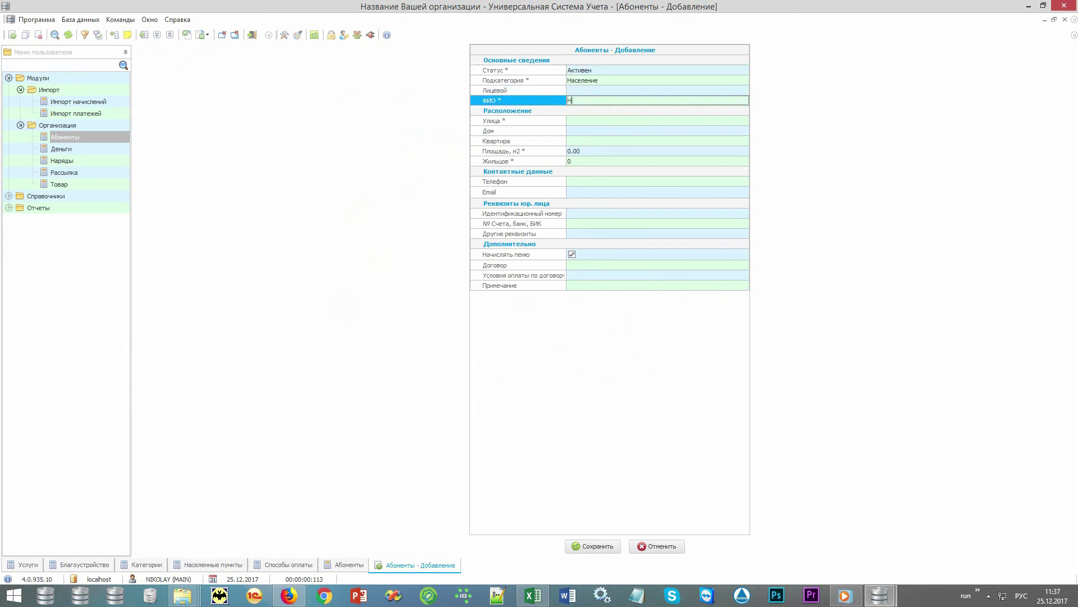
text(Новый абонент)
key(Tab)
key(Down)
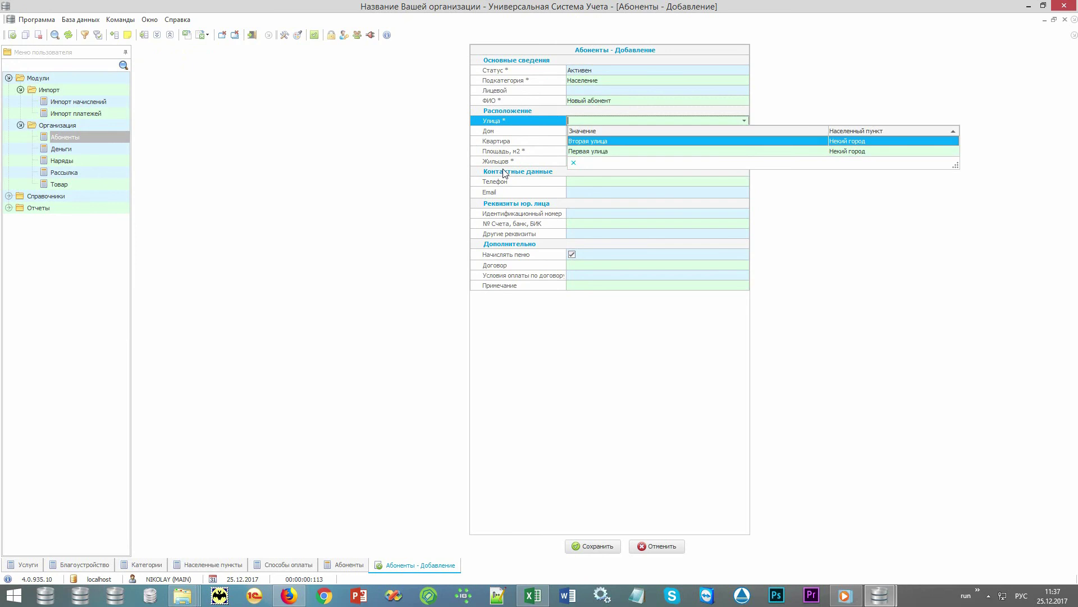
key(Return)
text(121)
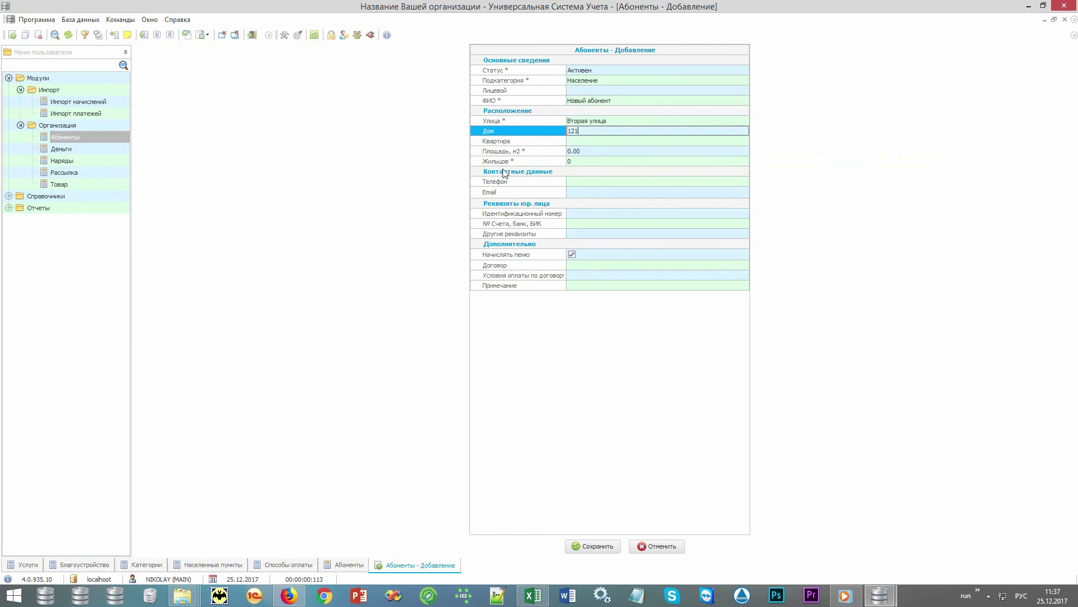
key(ctrl+s)
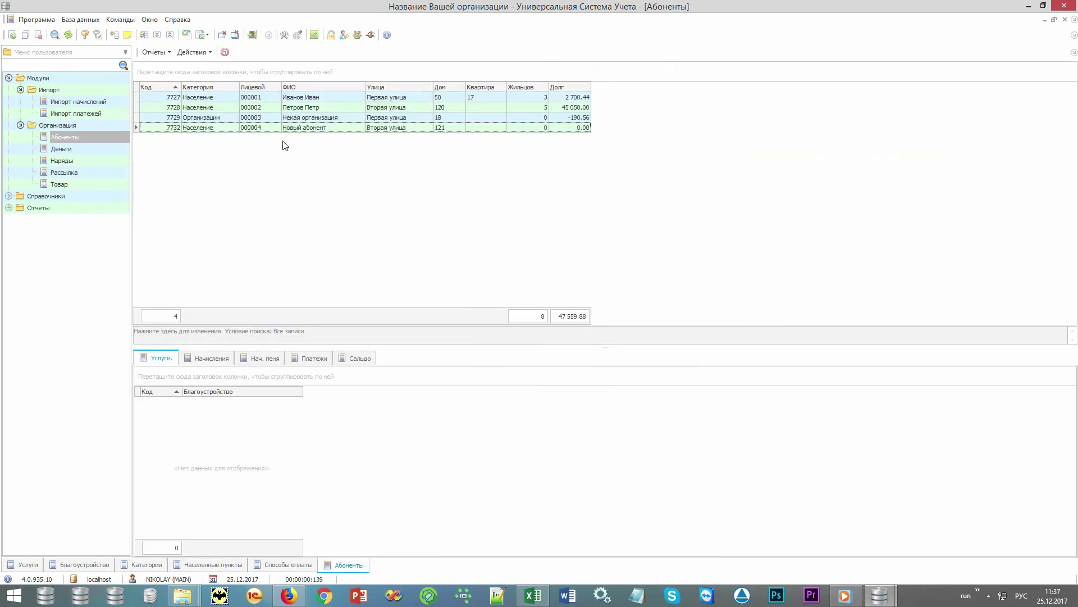
Step: Start a new service record for Новый абонент with Водопровод по приборам учета as the Благоустройство
click(270, 129)
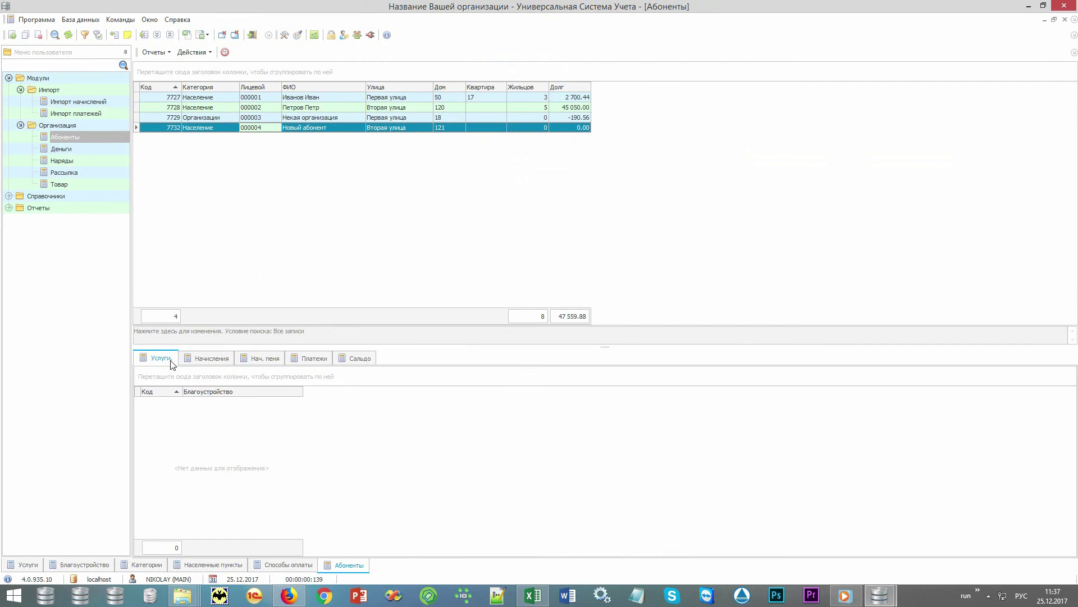
right_click(218, 458)
click(266, 219)
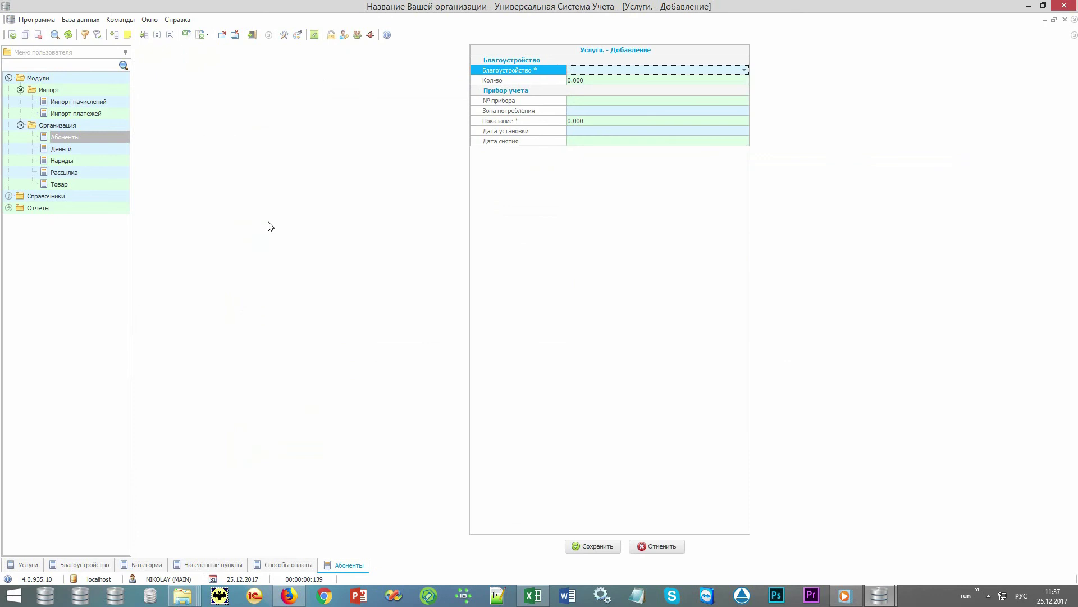
click(745, 70)
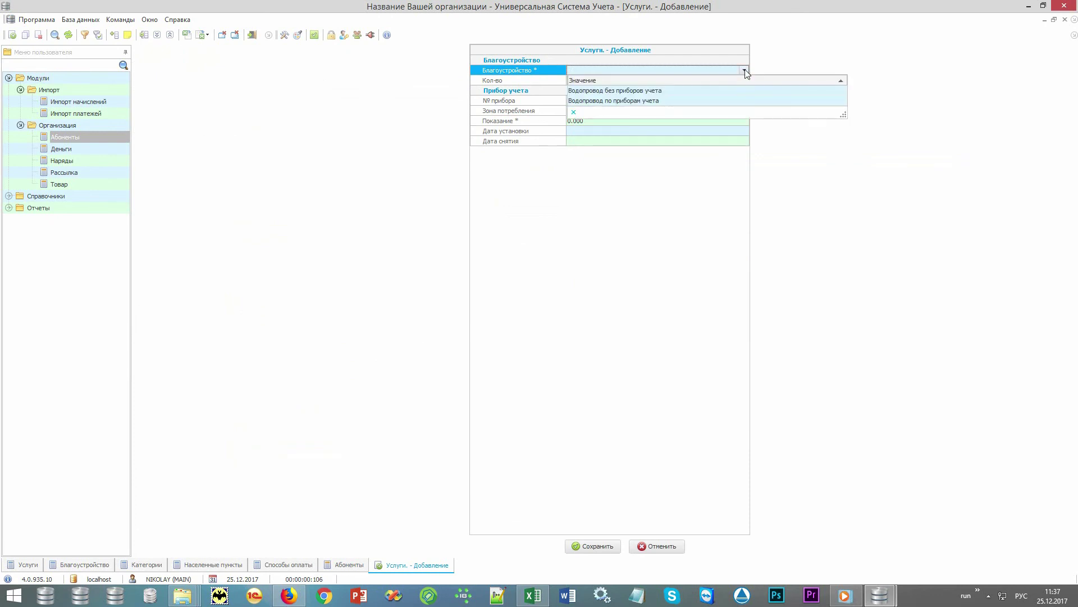
click(680, 101)
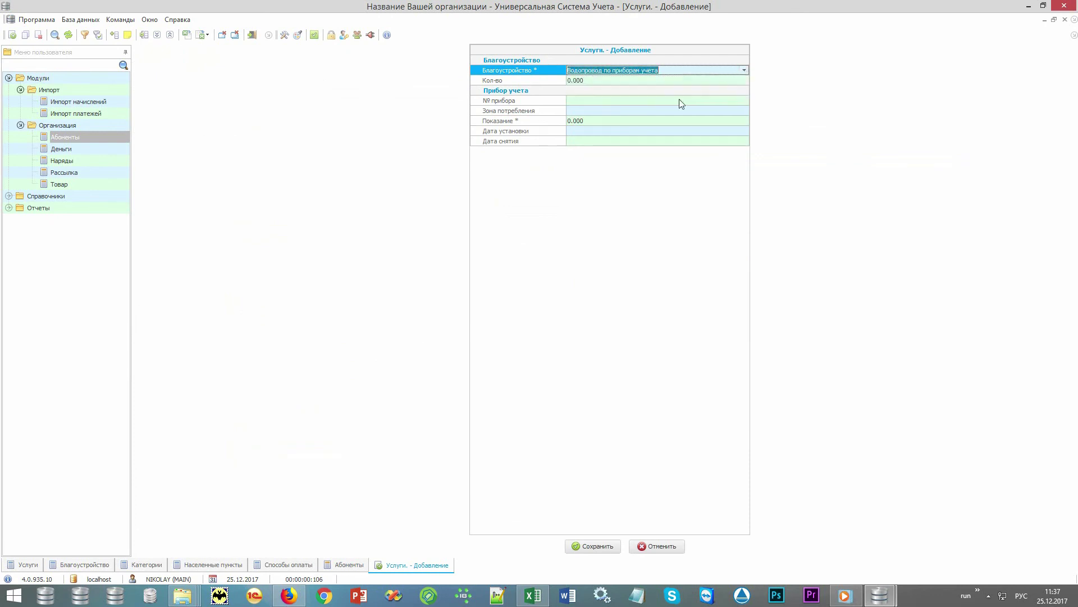
Step: Enter 01 as № прибора and 1000 as Показание for the service's meter
click(535, 93)
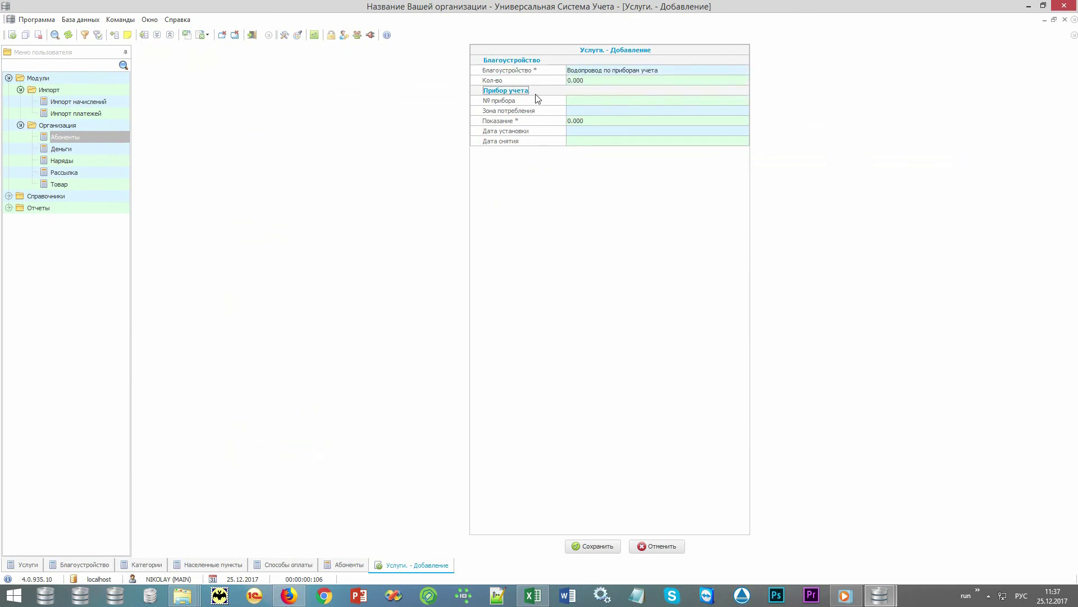
click(536, 105)
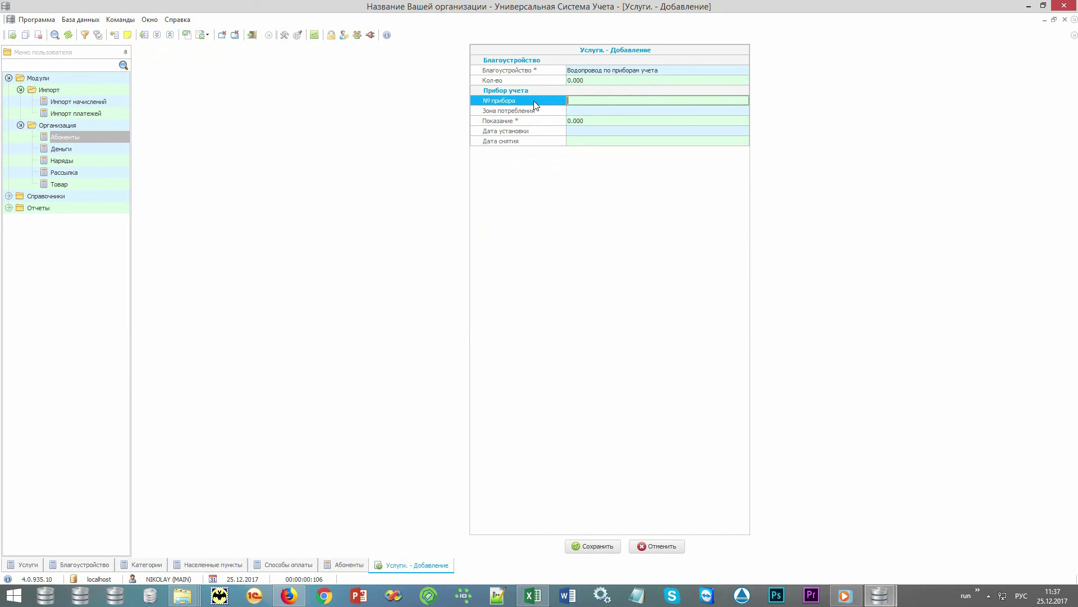
text(01)
key(Tab)
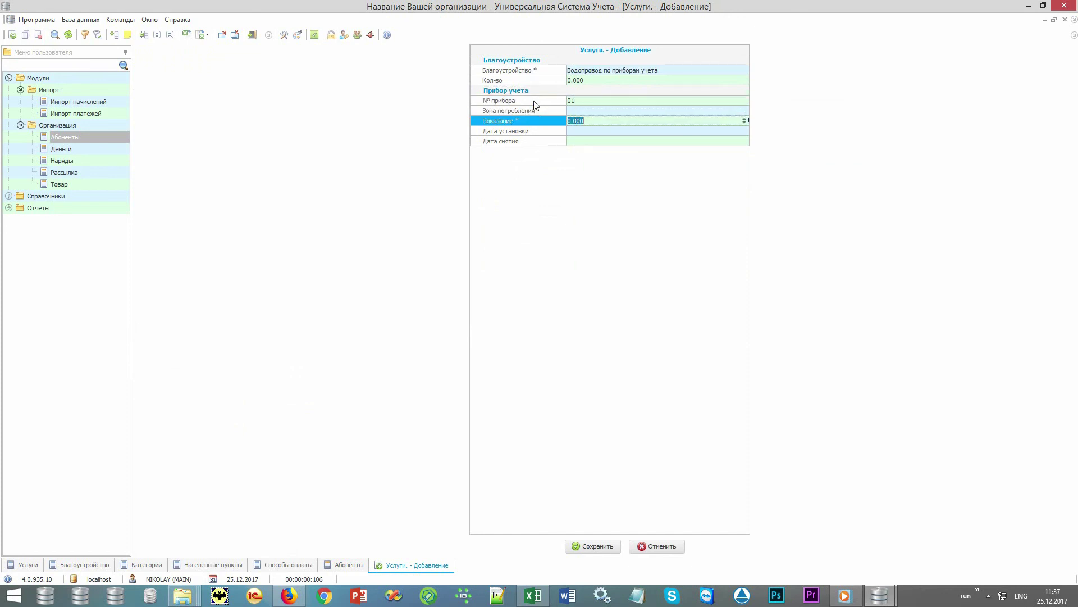
text(1000)
Step: Replace the meter's № прибора with Кухня and save the service record
click(599, 100)
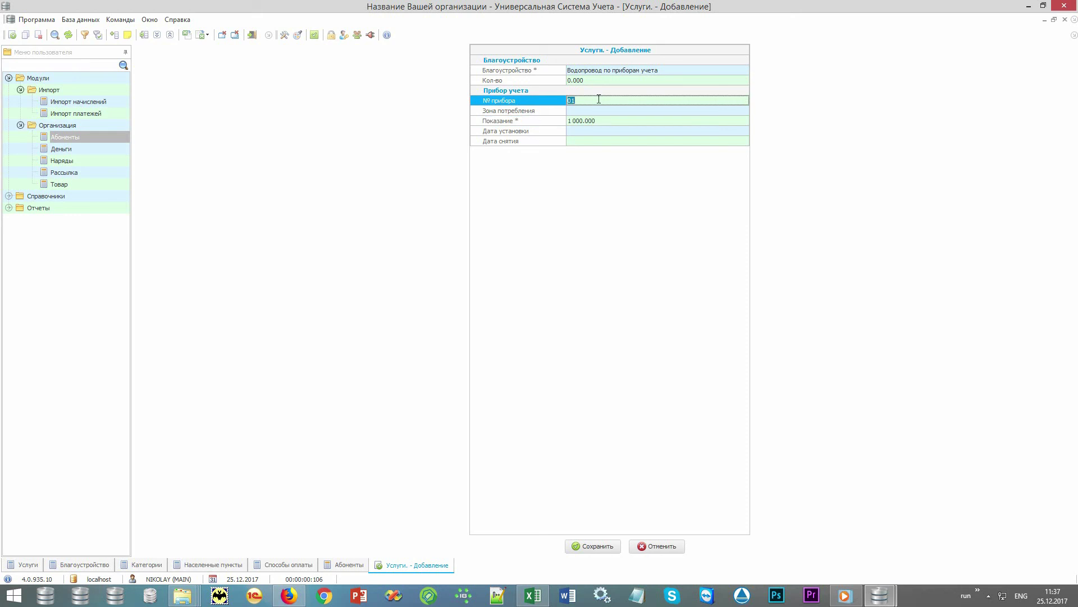
key(alt+shift)
text(Кухня)
click(595, 547)
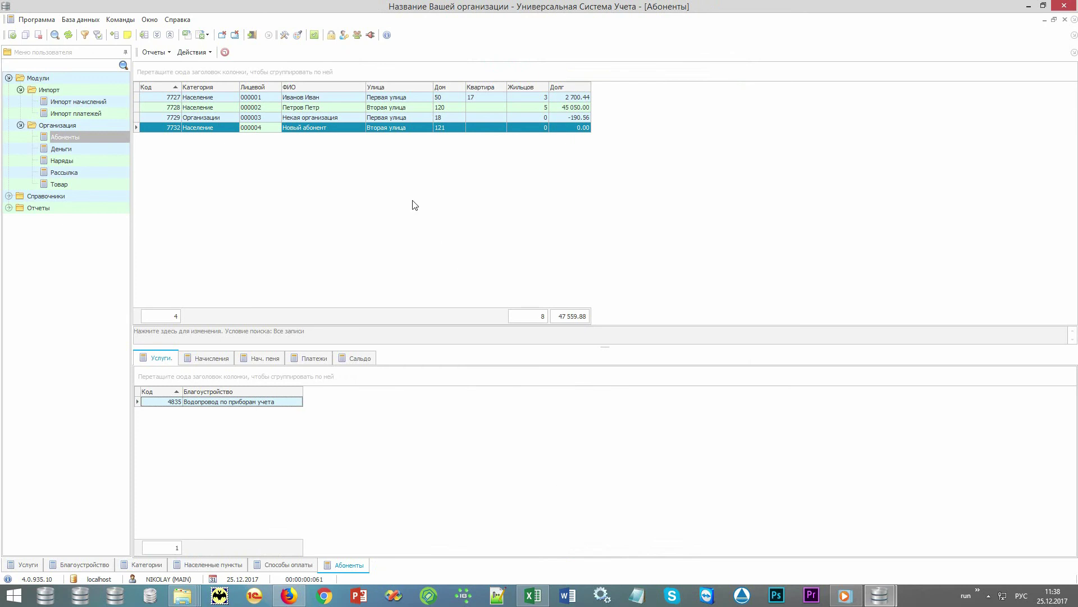
Step: Run the Провести начисления массовые operation from the Абоненты module and close its result form
click(396, 193)
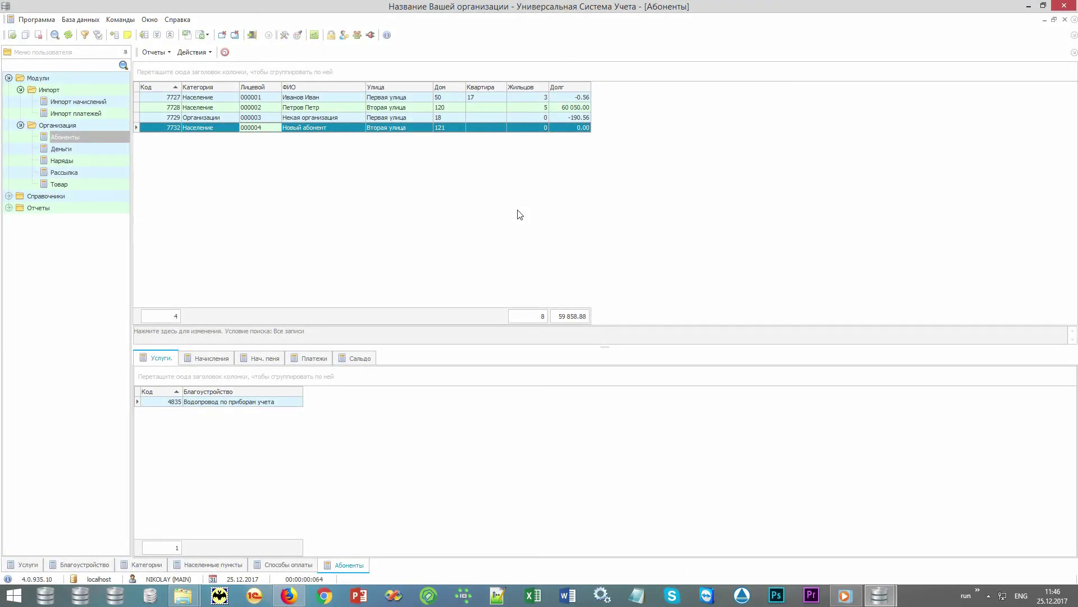
click(205, 53)
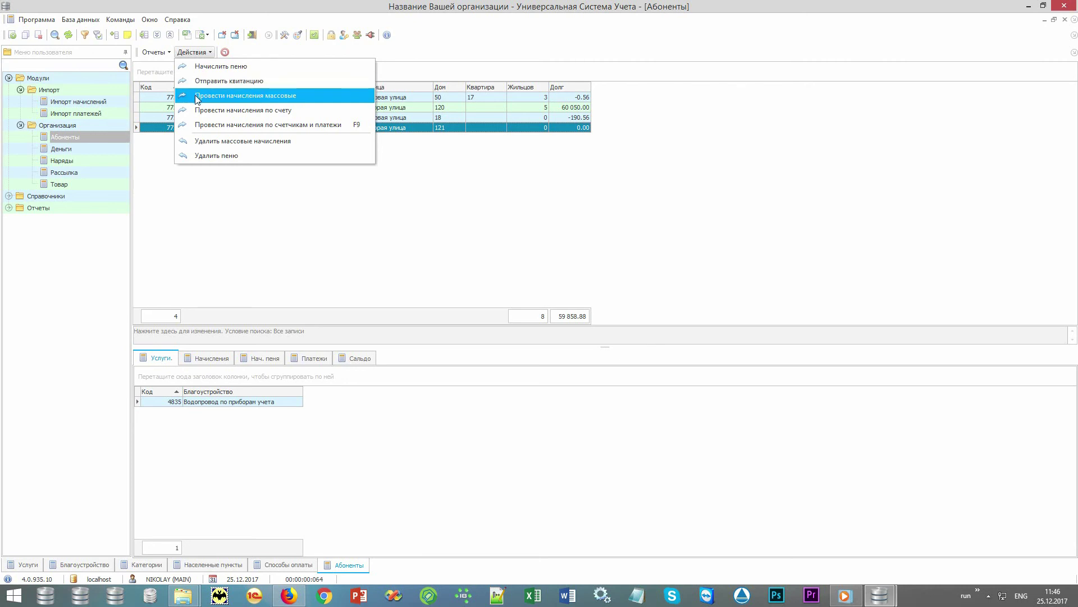
click(313, 95)
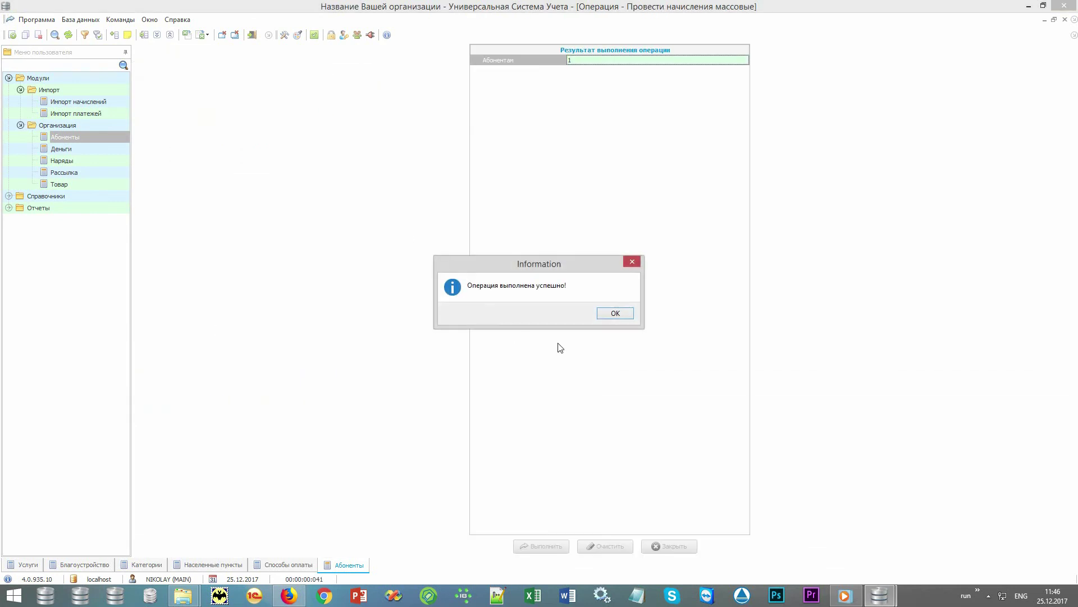
click(615, 313)
click(669, 546)
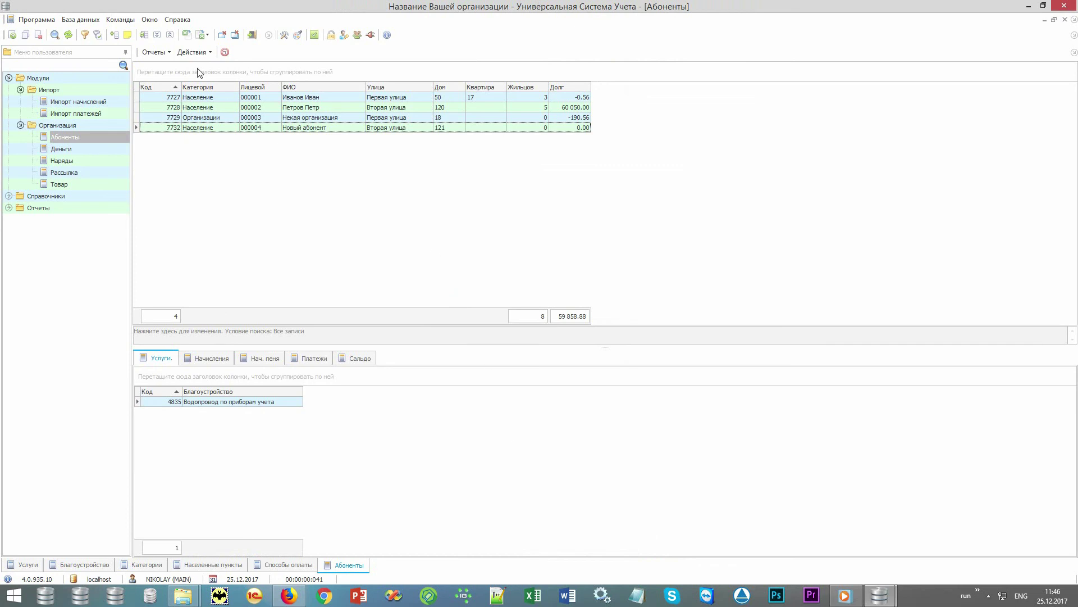
Step: Open Провести начисления по счетчикам и платежи and look up the first and second subscribers by personal account number
click(193, 52)
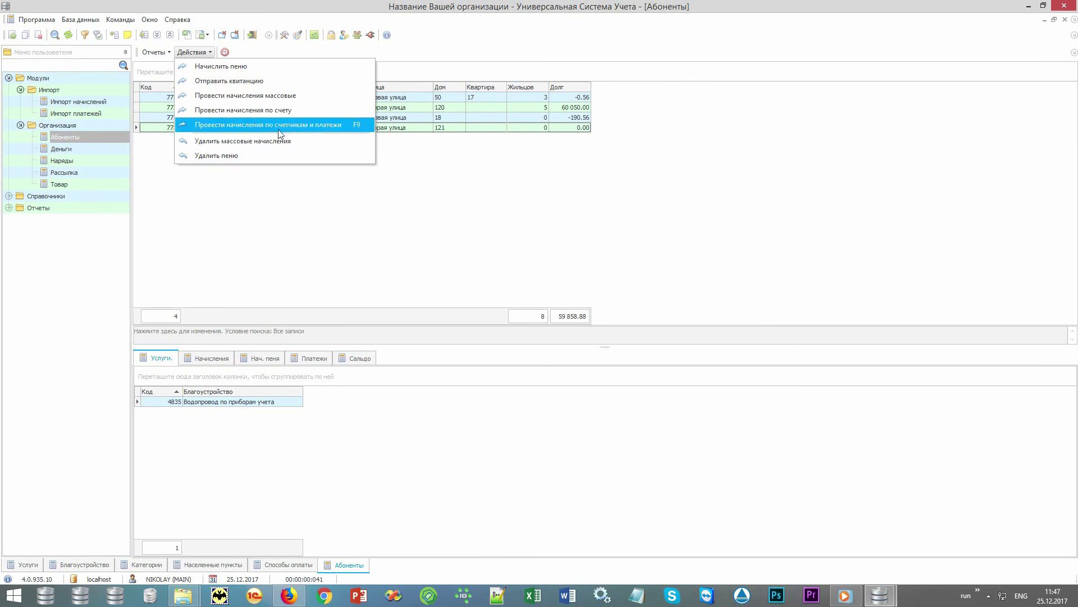
click(354, 125)
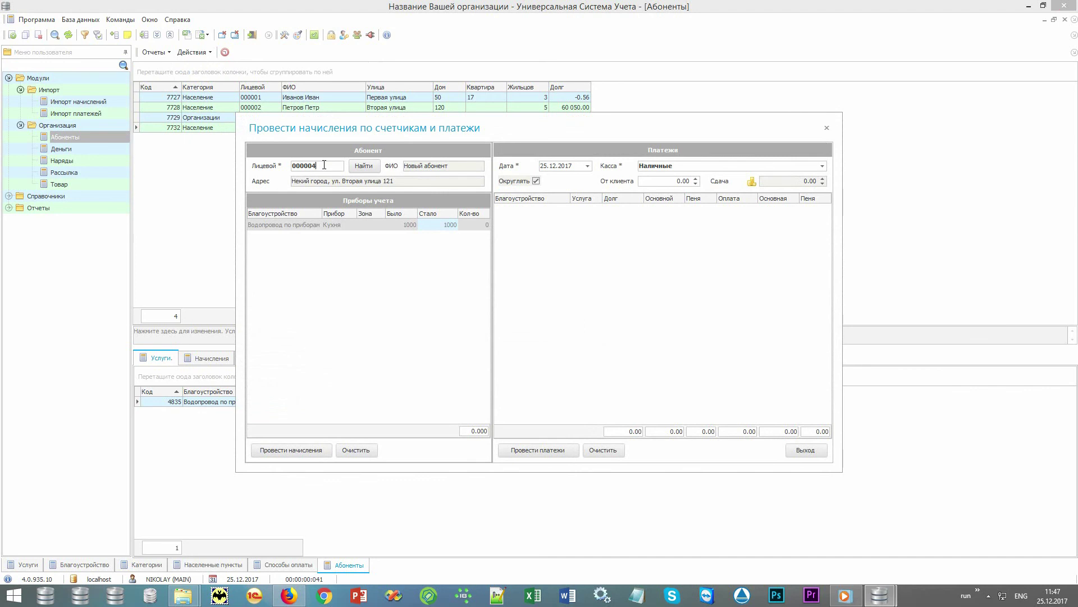
key(BackSpace)
text(1)
key(Return)
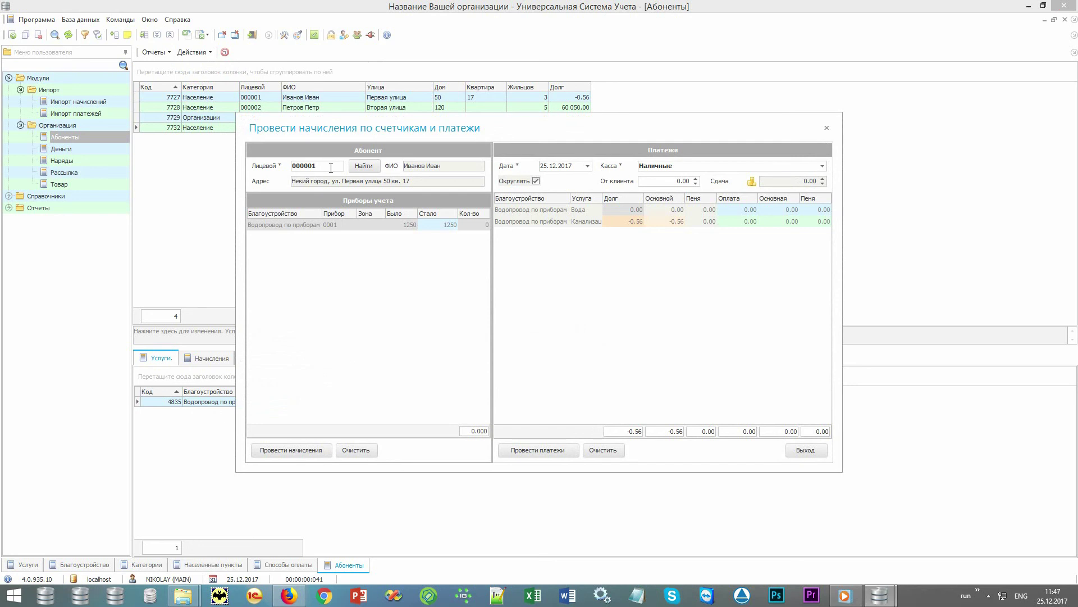
key(BackSpace)
text(2)
key(Return)
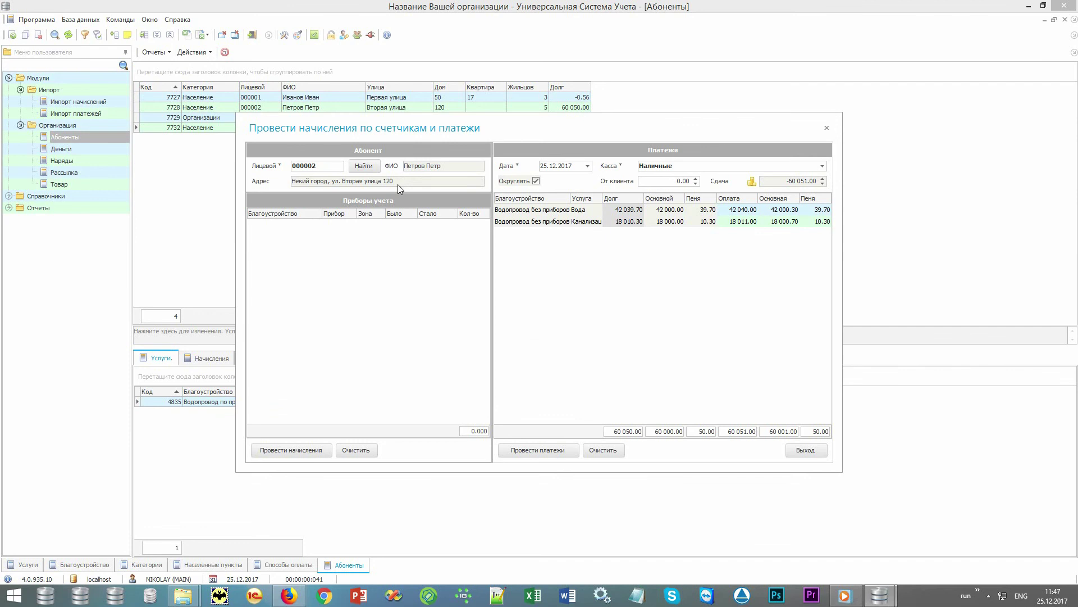
Step: Load Новый абонент by personal account number and set the Кухня meter's Стало reading to 1050
double_click(329, 166)
click(333, 164)
key(shift+Left)
text(4)
key(Return)
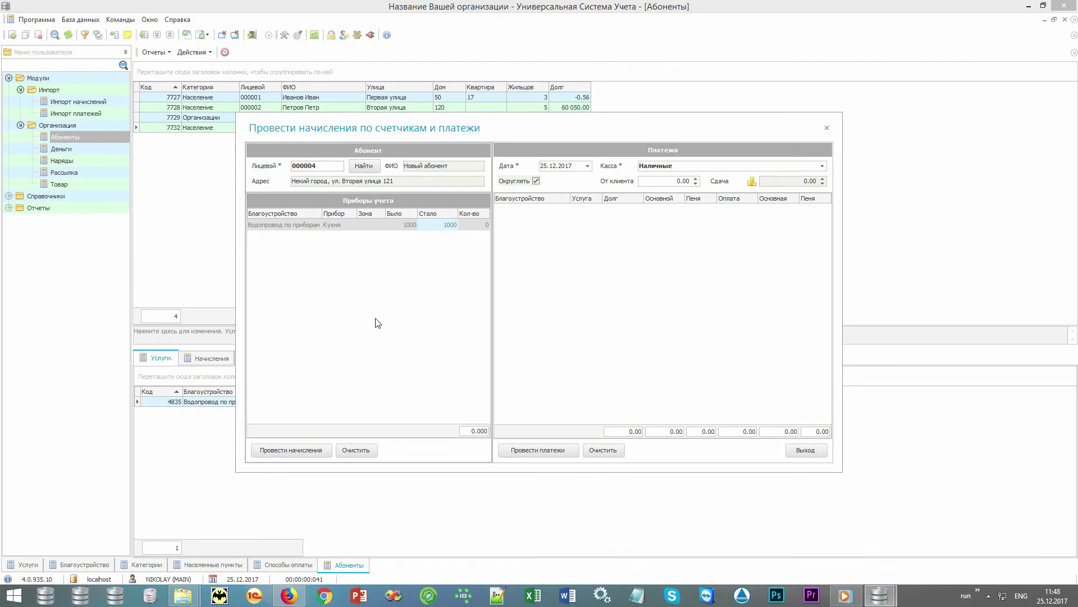
click(441, 224)
text(1050)
key(Return)
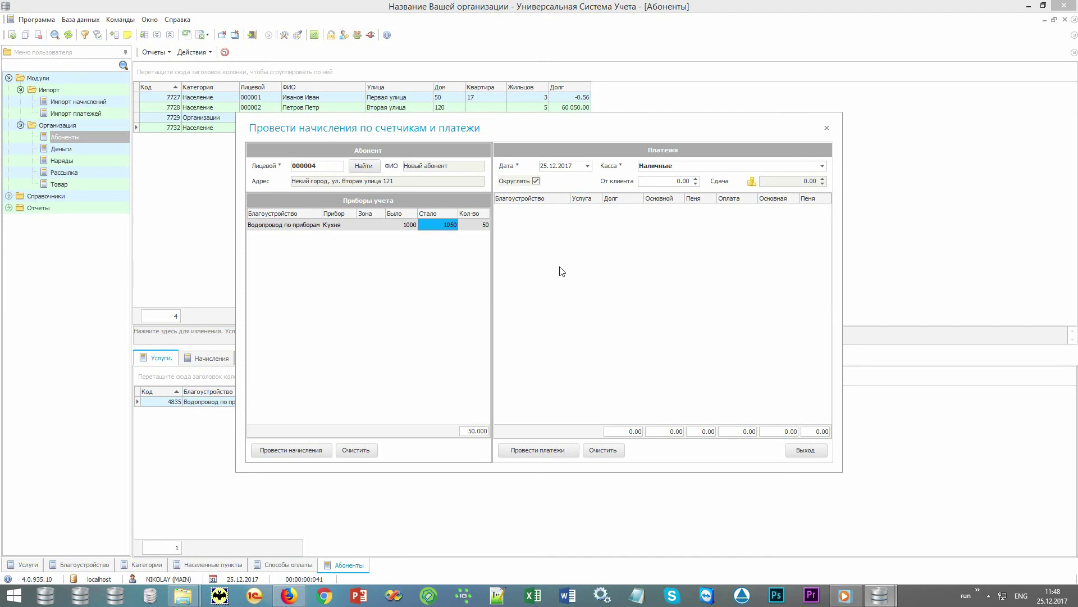
Step: Post the meter charges and the cash payment for Новый абонент, and exit the charges and payments window
click(298, 453)
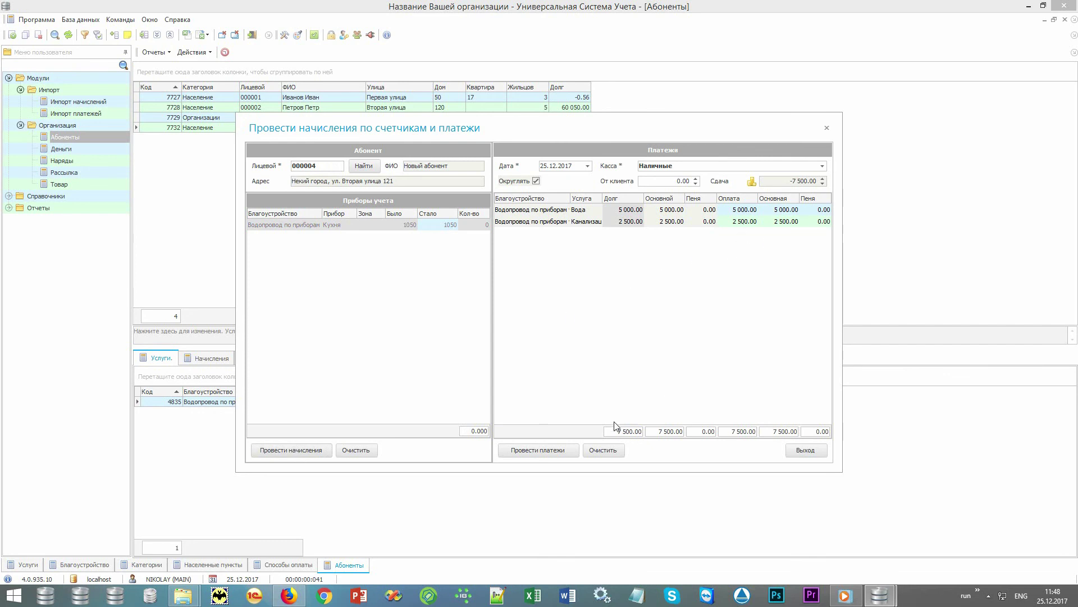
click(571, 450)
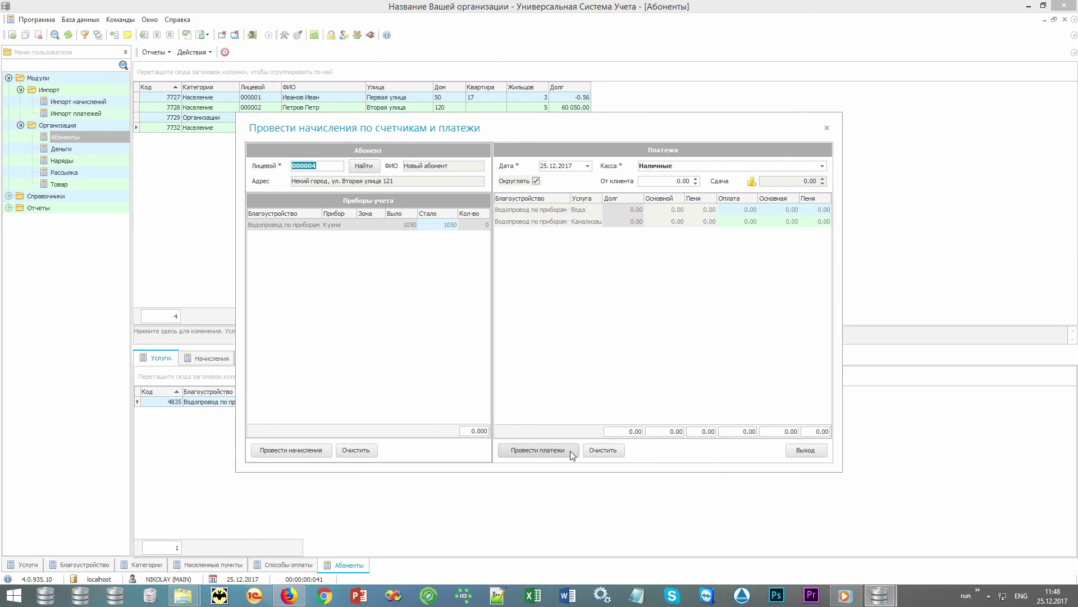
click(800, 451)
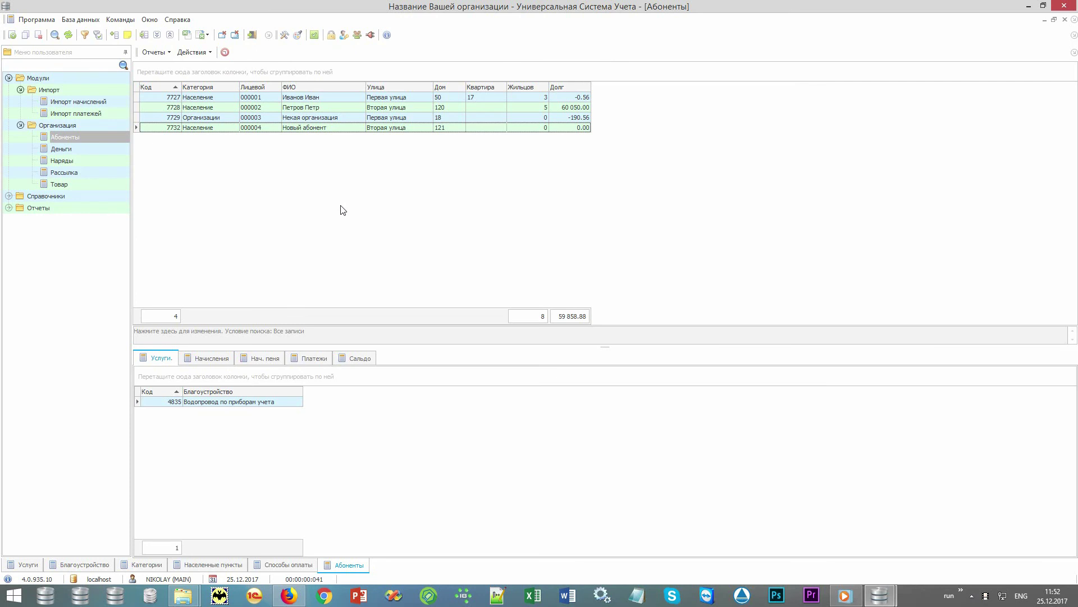
Step: Generate the Акт сверки report for Новый абонент, review it, and close it
click(170, 52)
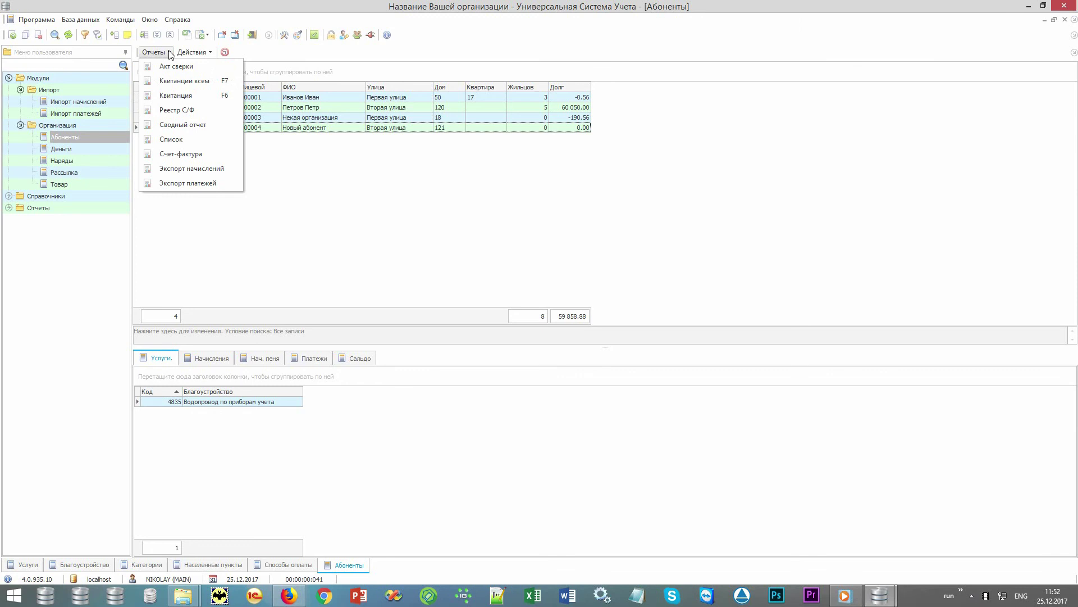
click(176, 67)
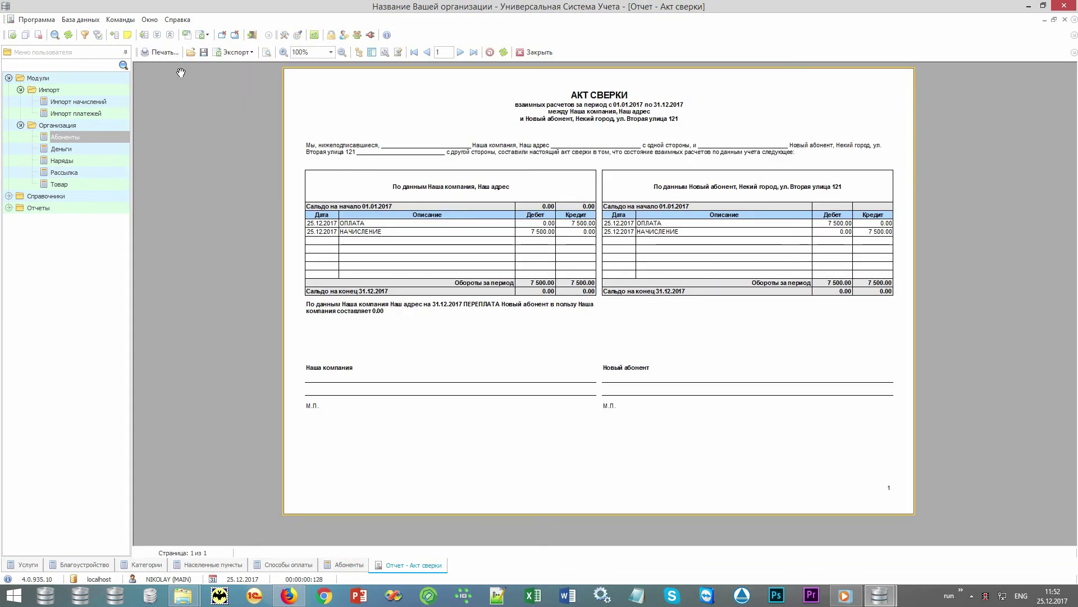
key(Escape)
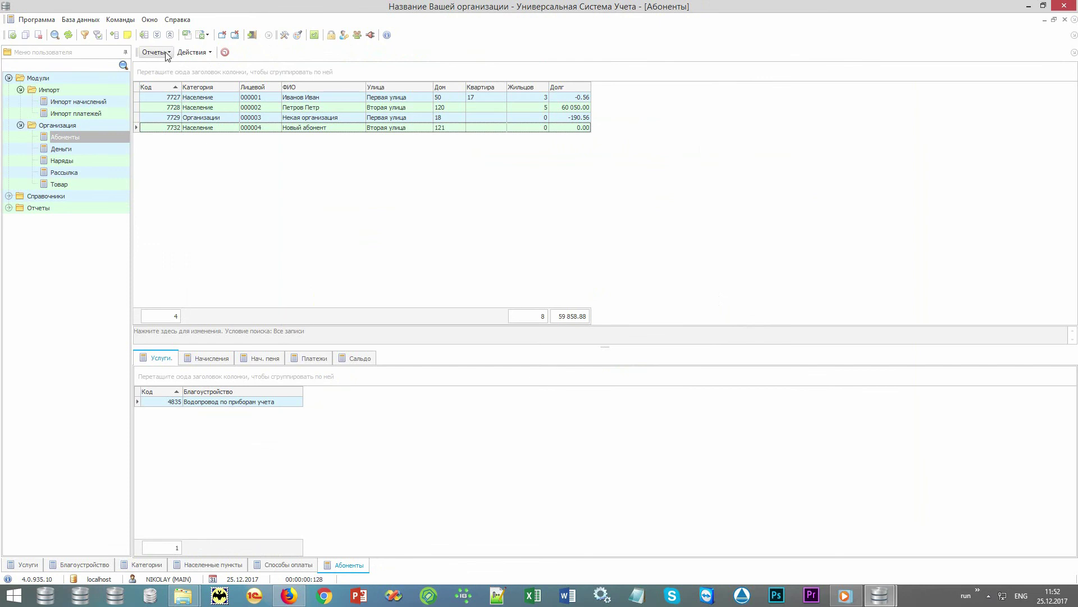
Step: Generate the Квитанции всем report with receipts for all subscribers, review it, and close it
click(167, 52)
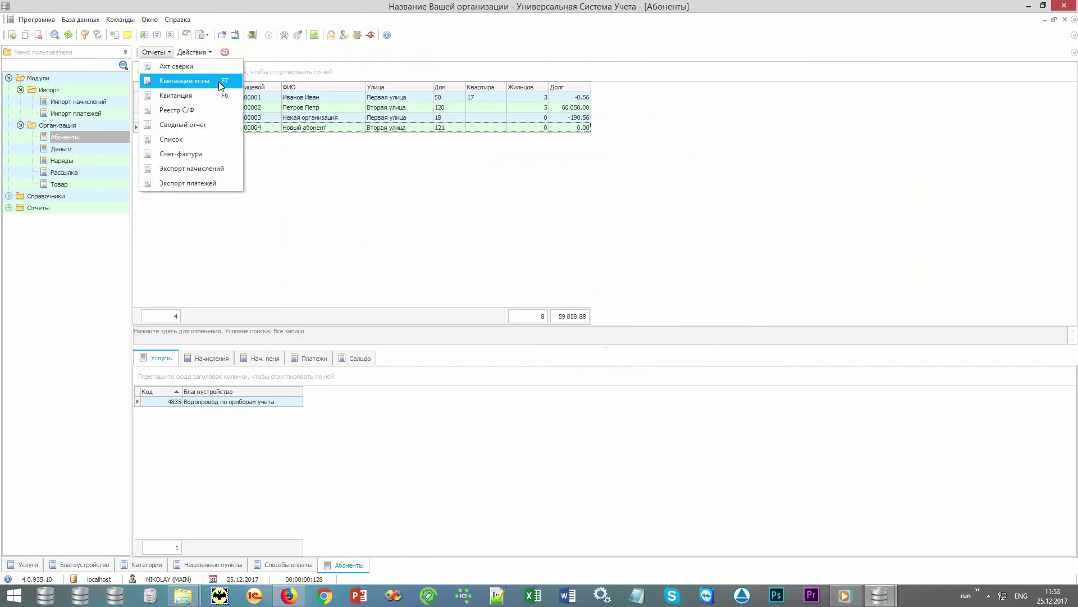
click(221, 86)
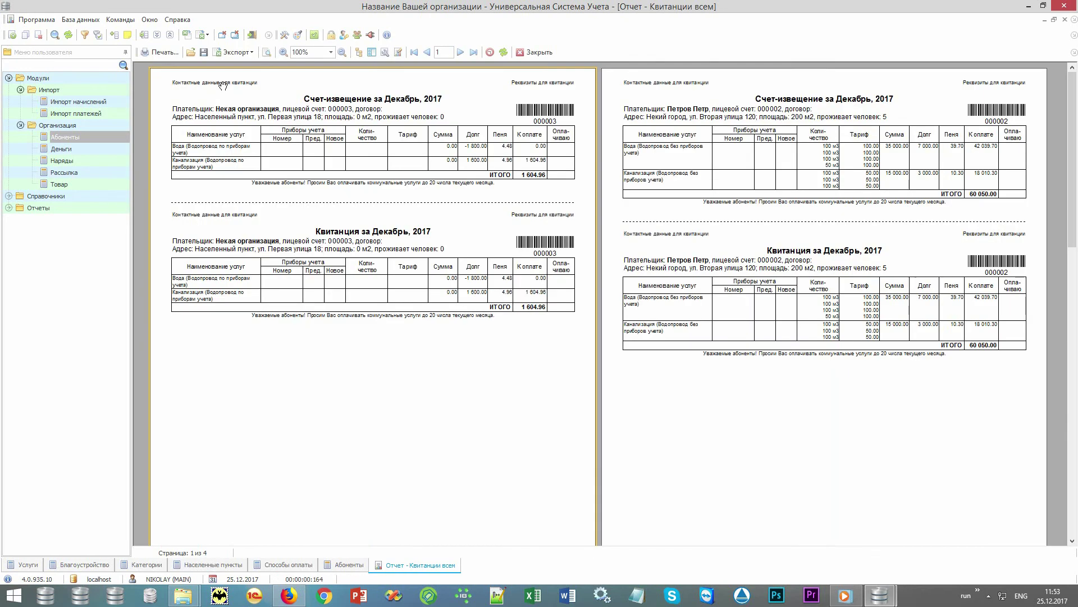
key(Escape)
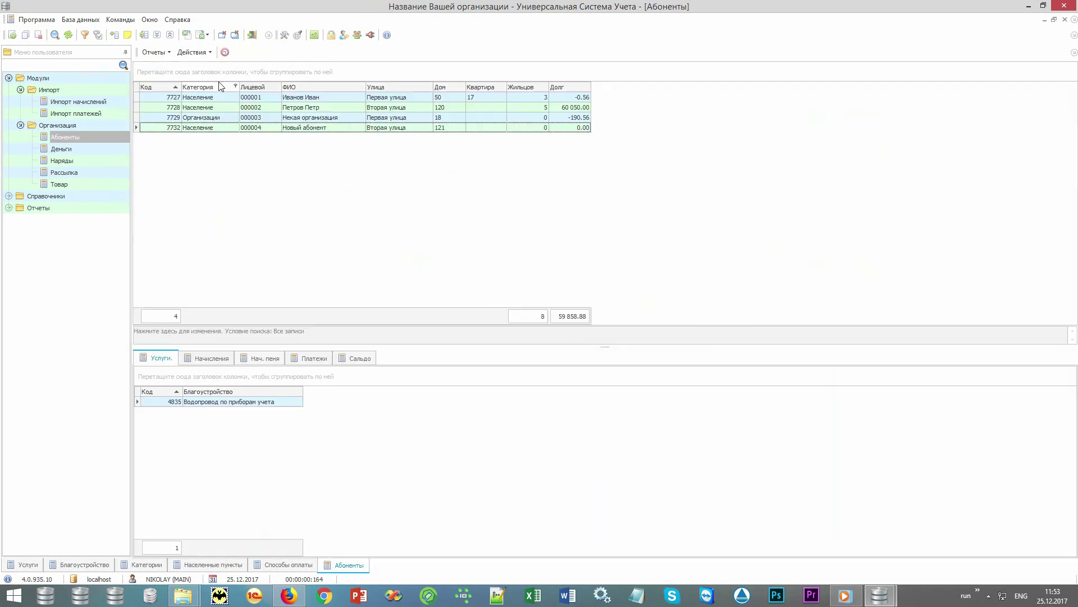
Step: Filter the subscribers by the street Вторая улица, clear the filter, and view the Долг column's filter values
click(430, 87)
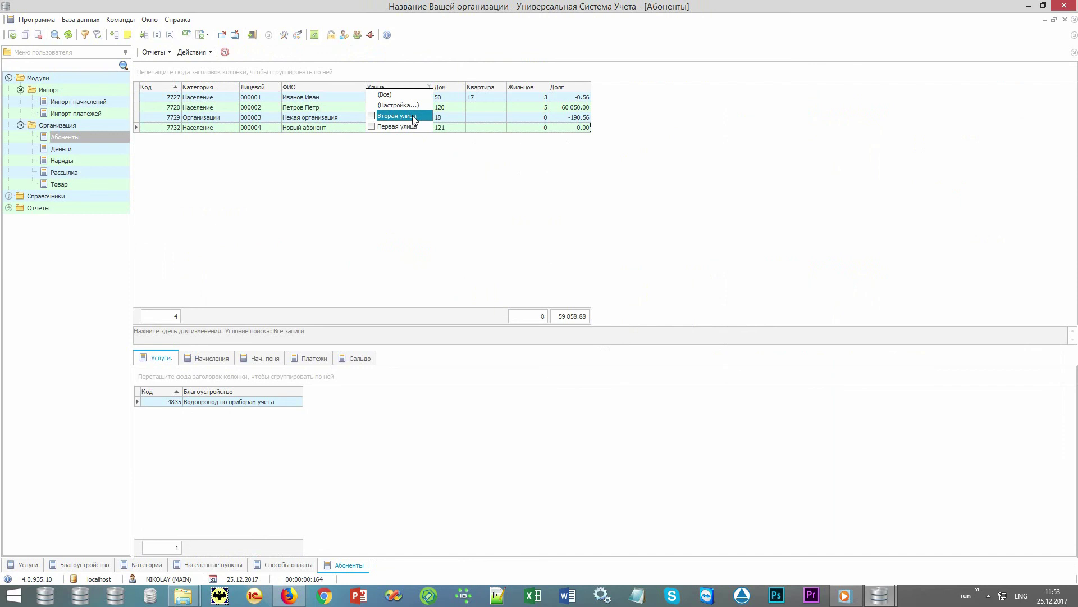
click(414, 118)
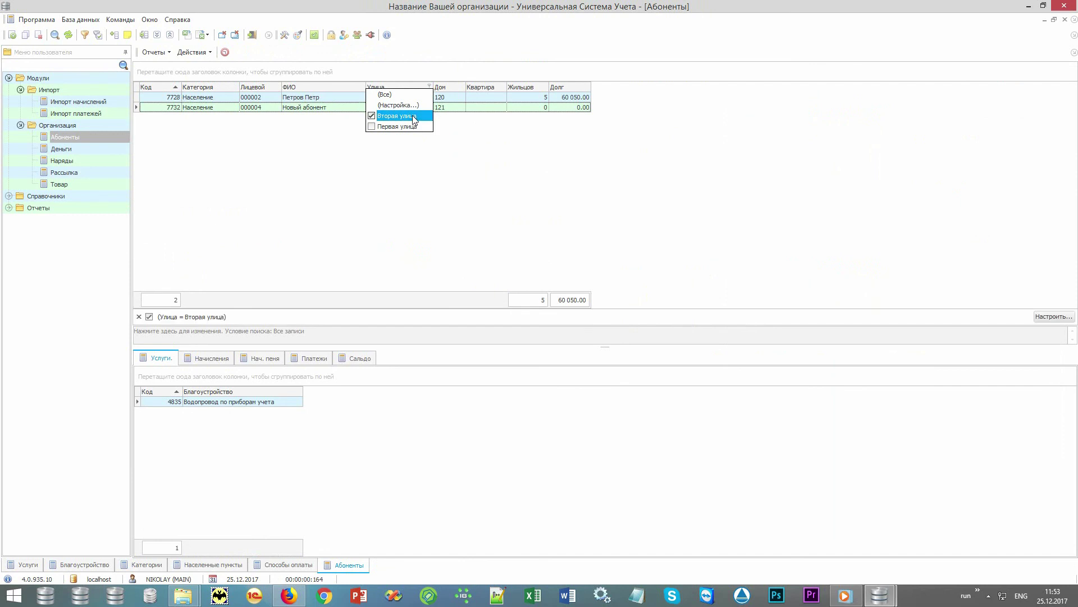
click(413, 117)
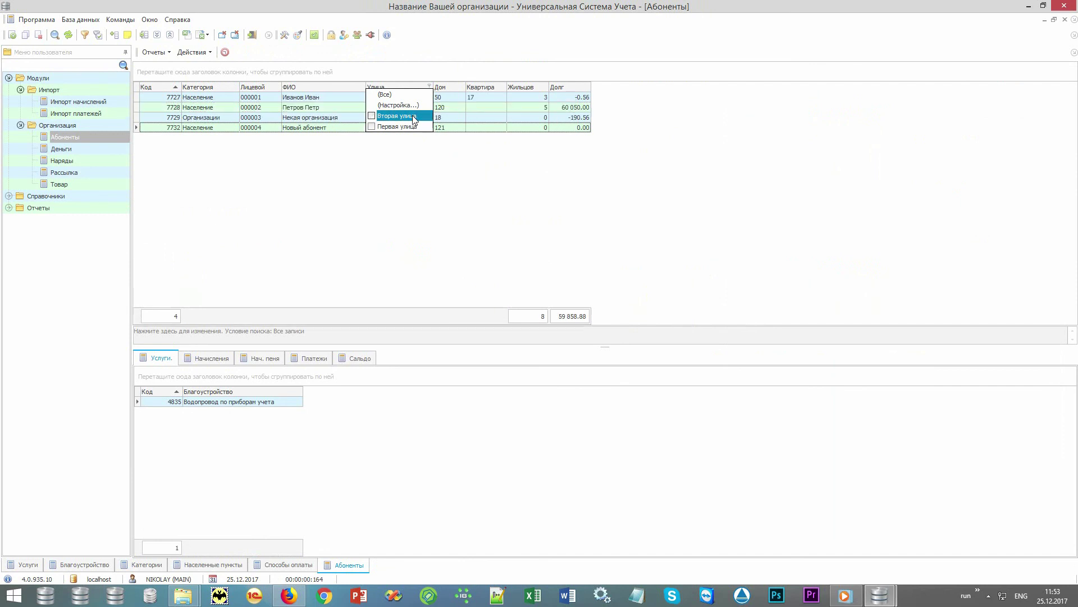
click(302, 108)
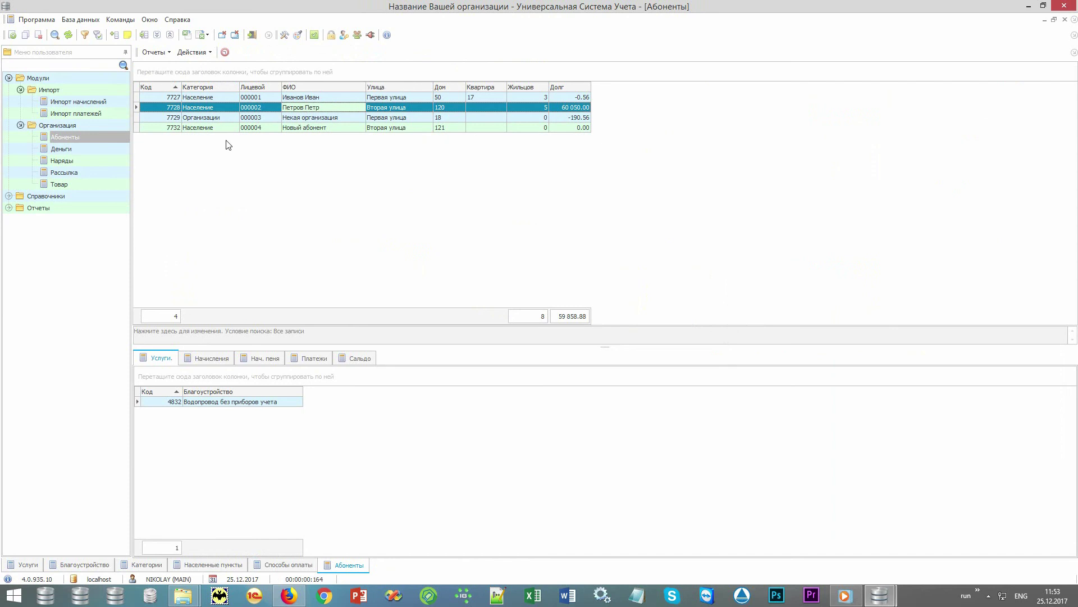
click(588, 87)
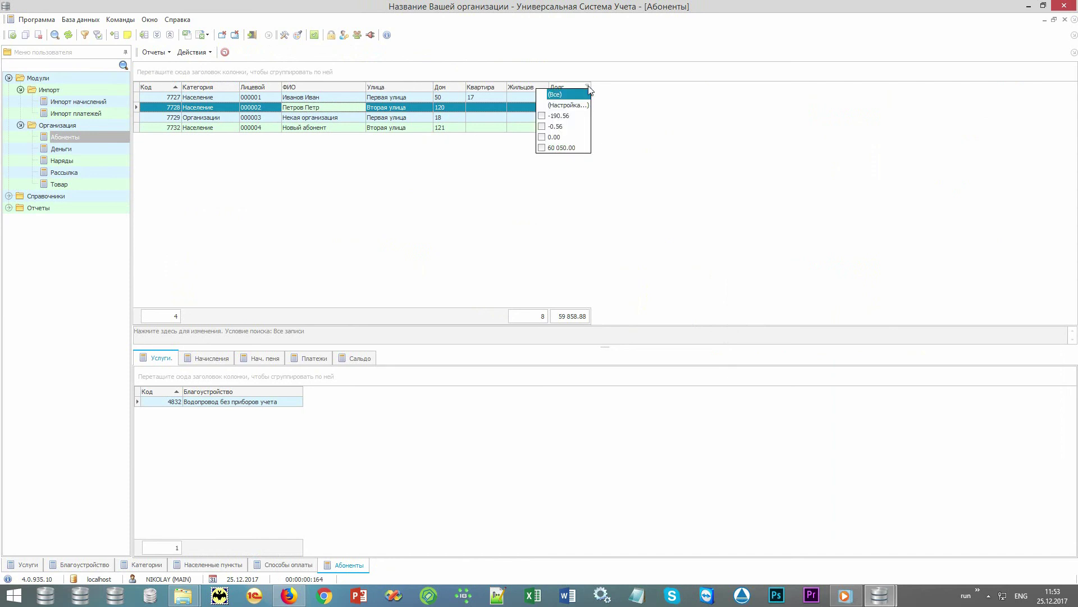
click(342, 111)
Step: Generate the Квитанция report for the second subscriber in the list, review it, and close it
click(155, 53)
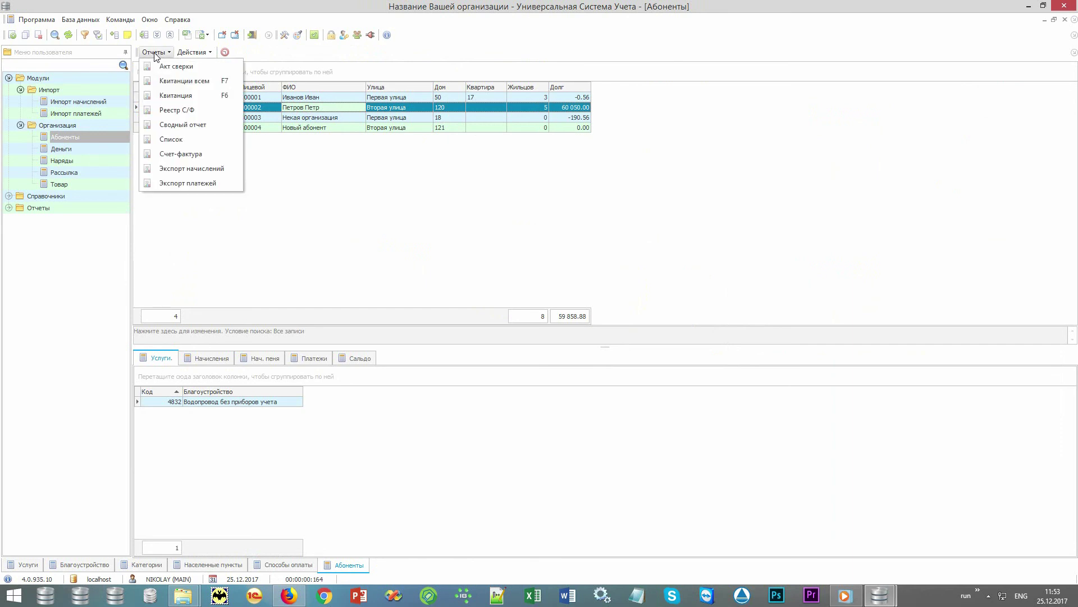
click(192, 52)
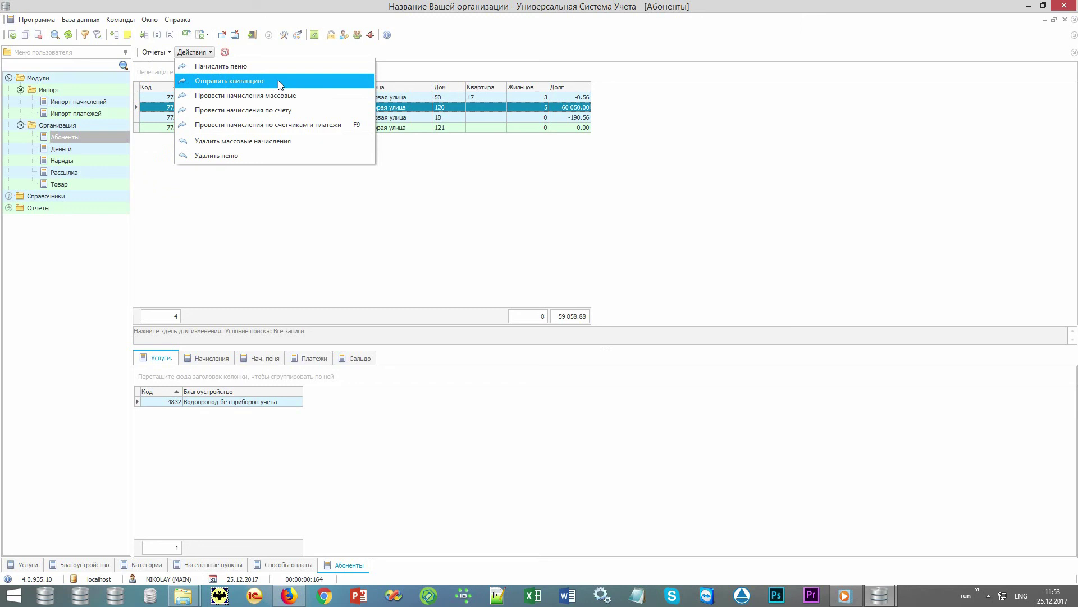
click(153, 52)
click(185, 80)
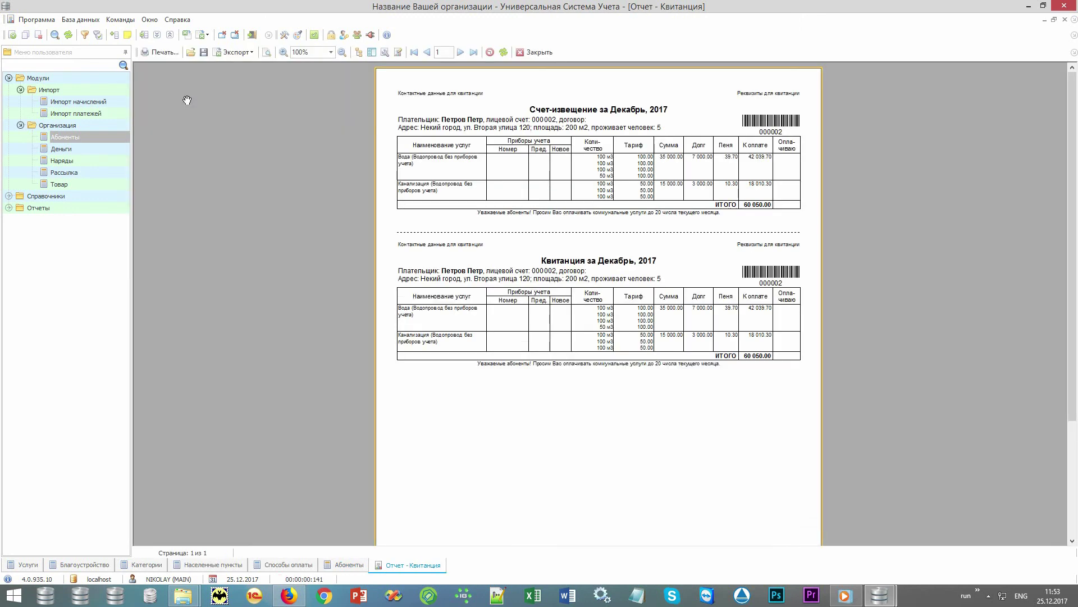
click(536, 52)
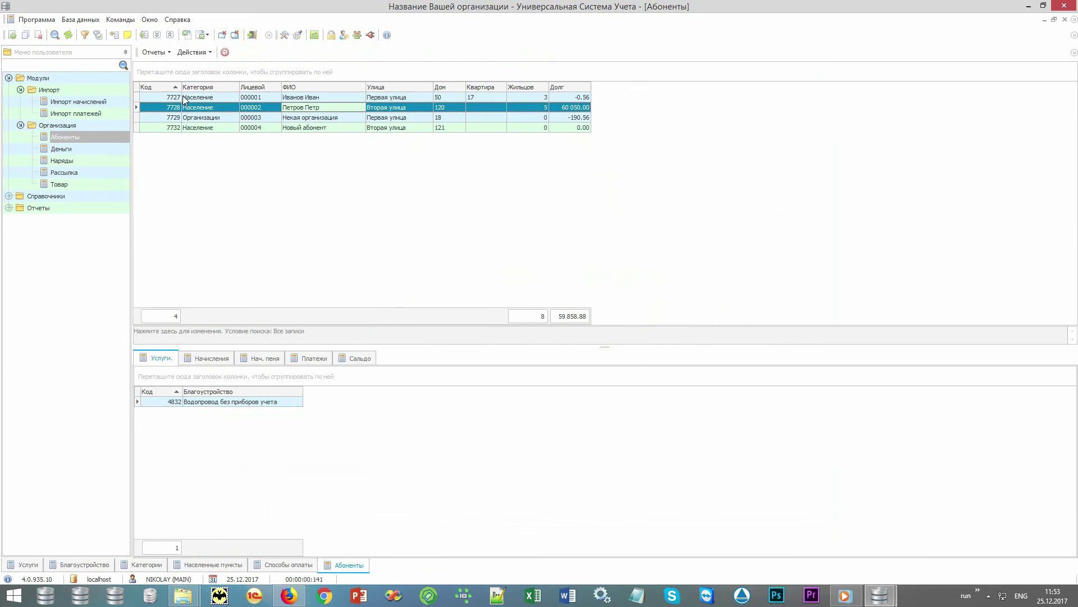
Step: Select the Вода charge of Некая организация, generate the Счет-фактура report, and close it
click(169, 54)
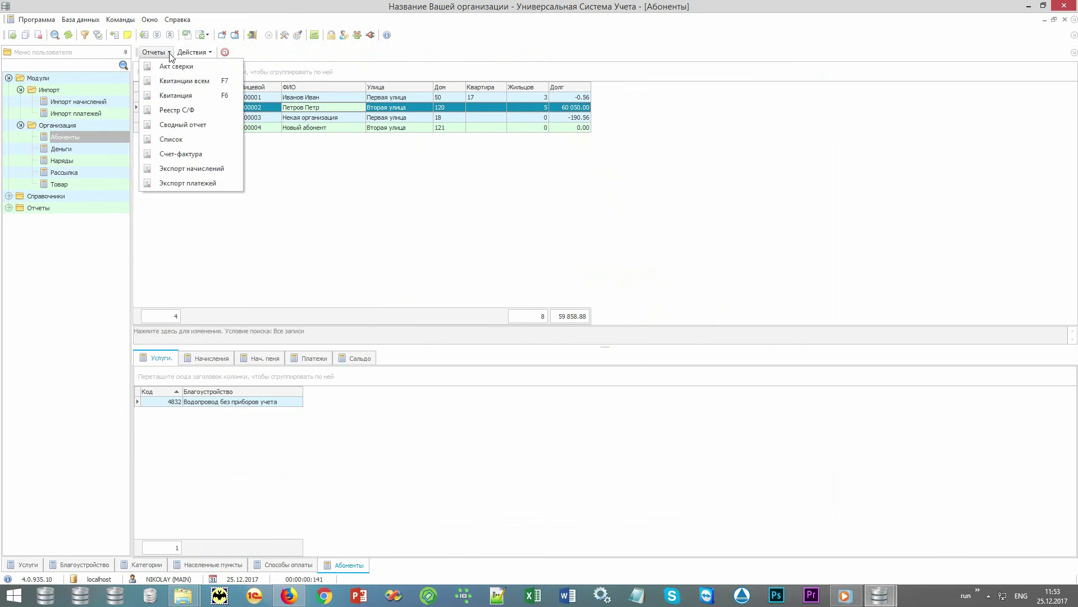
click(322, 117)
click(225, 360)
click(261, 409)
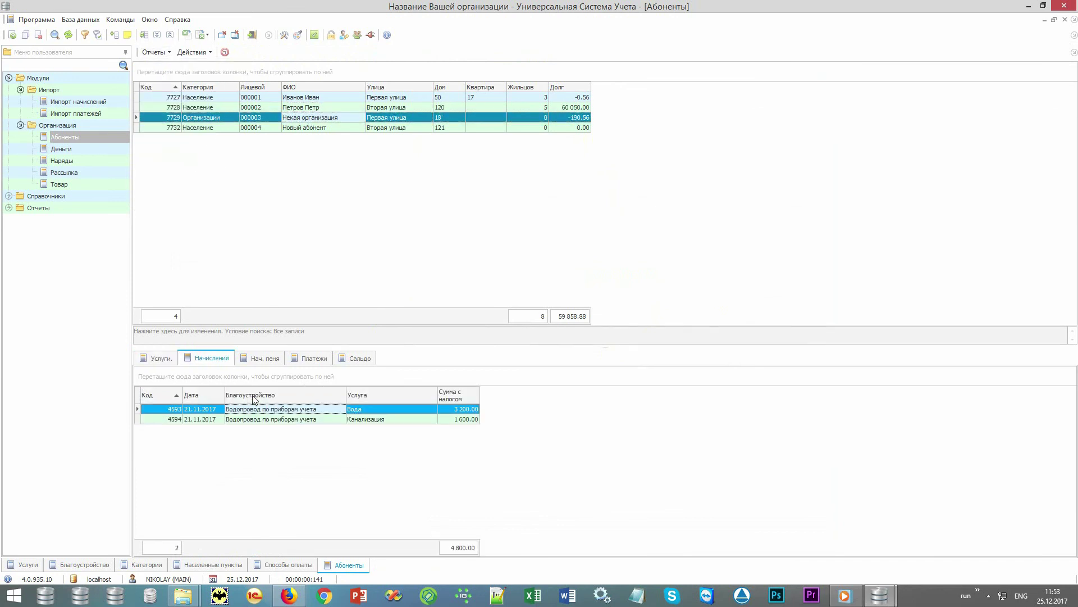
click(155, 52)
click(209, 153)
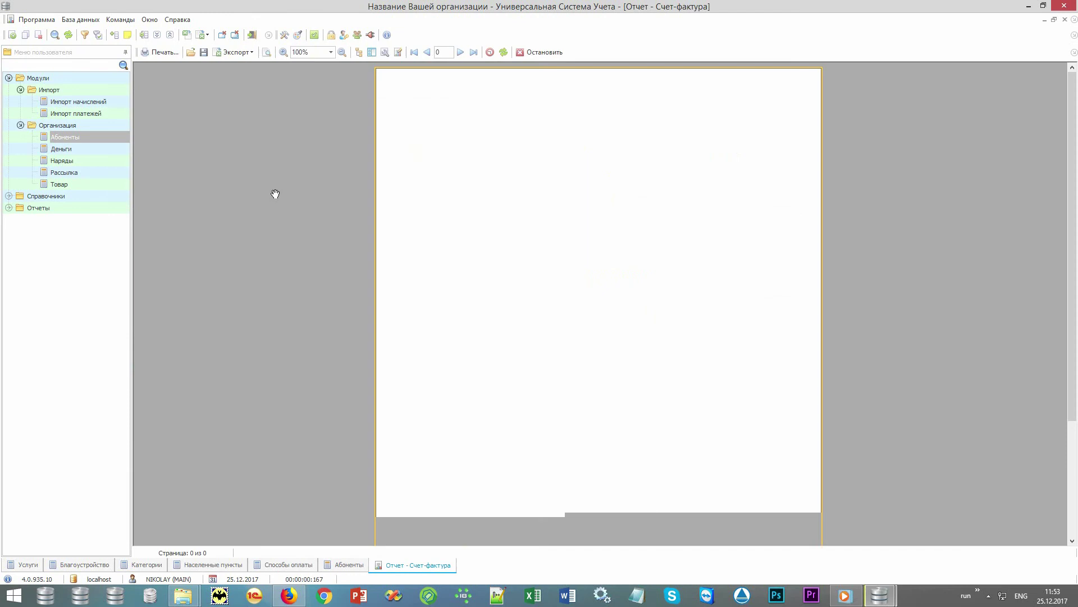
key(Escape)
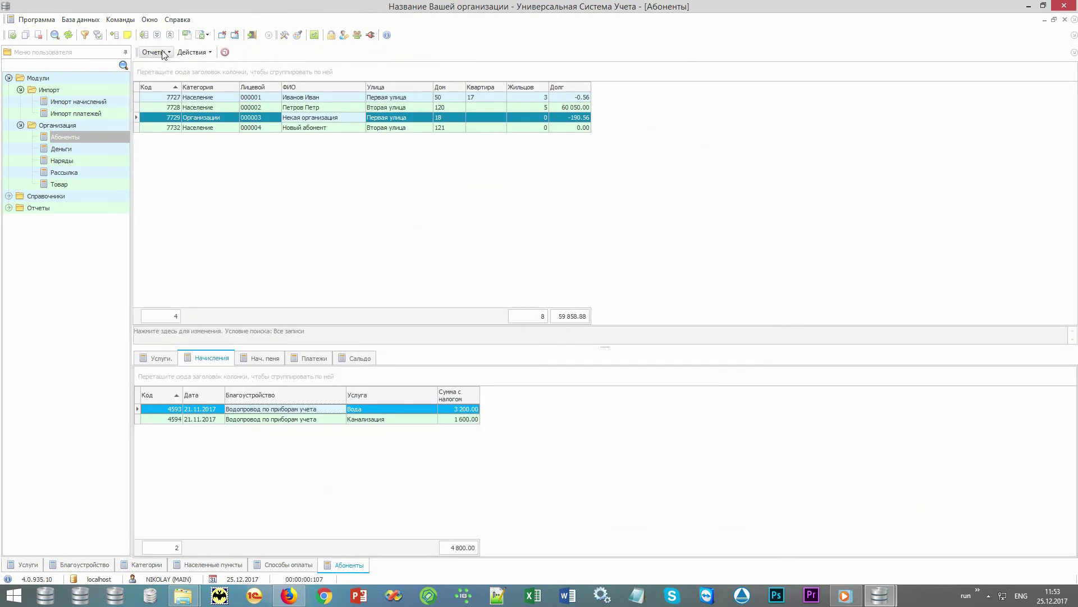
Step: Generate the Сводный отчет for 01.12.2017 to 31.12.2017, review it, and close it
click(155, 52)
click(178, 126)
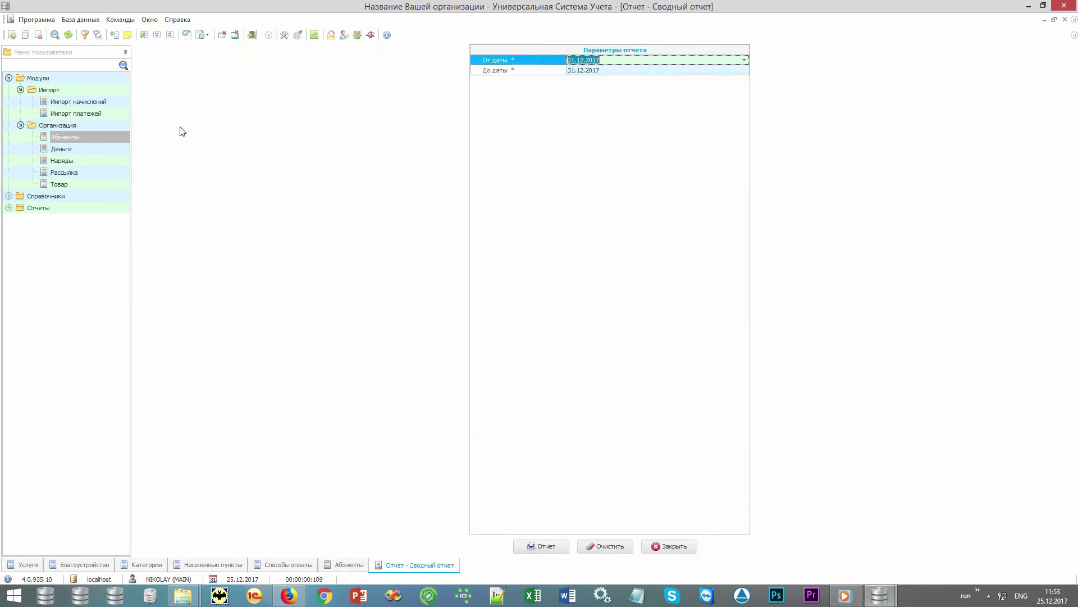
key(Return)
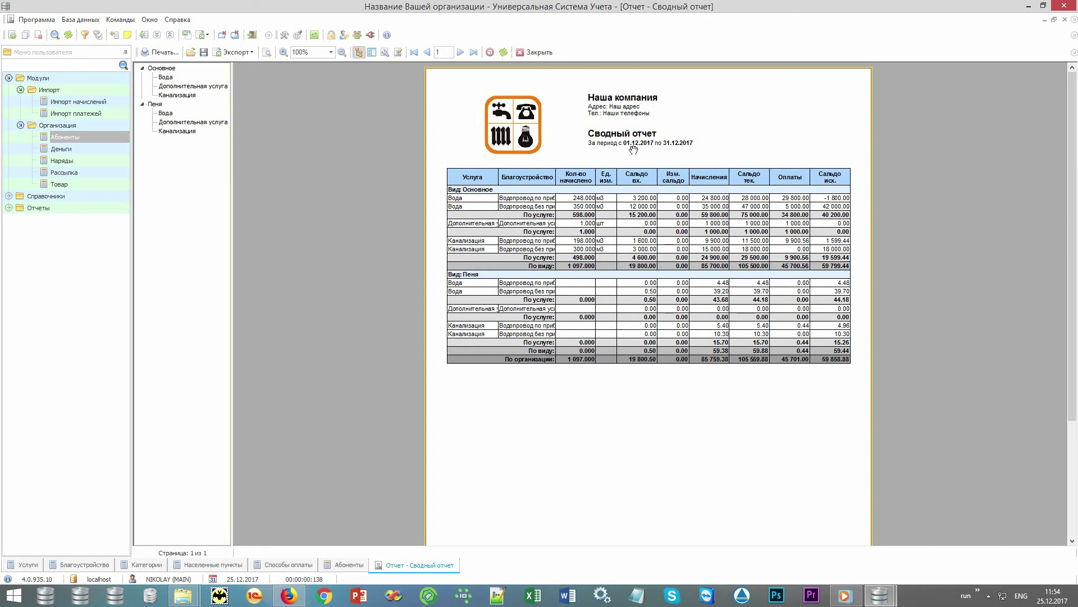
click(538, 52)
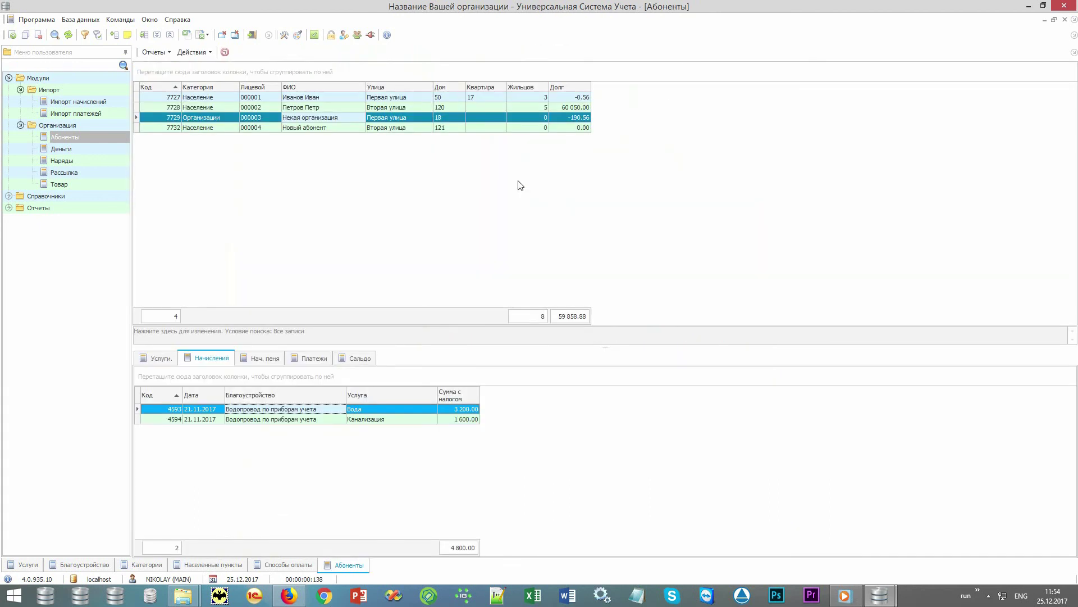
Step: Filter the subscribers by the category Население and clear the filter again
click(235, 86)
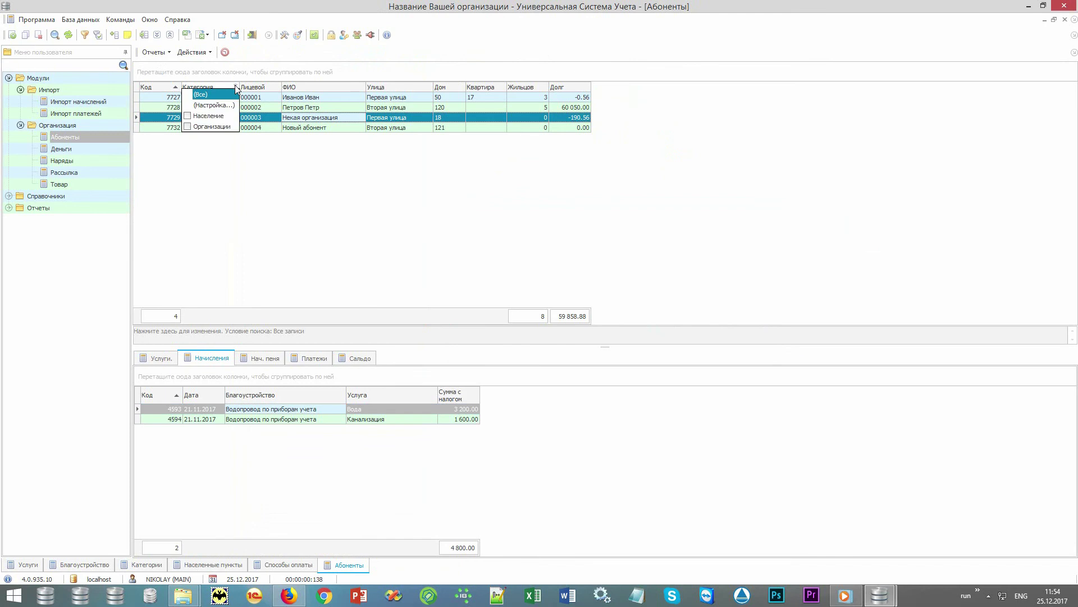
click(224, 115)
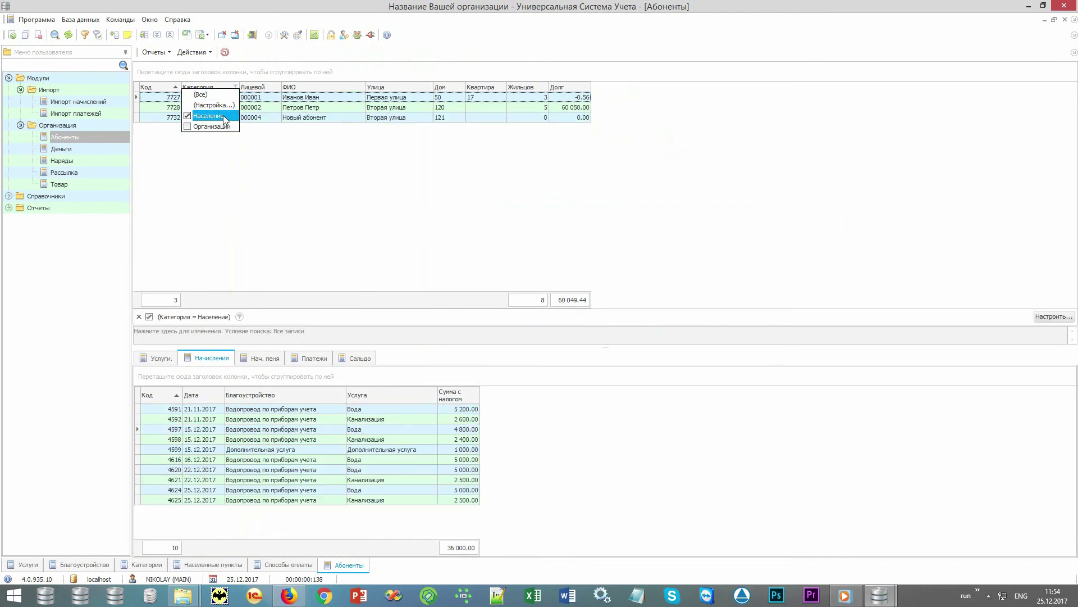
click(223, 116)
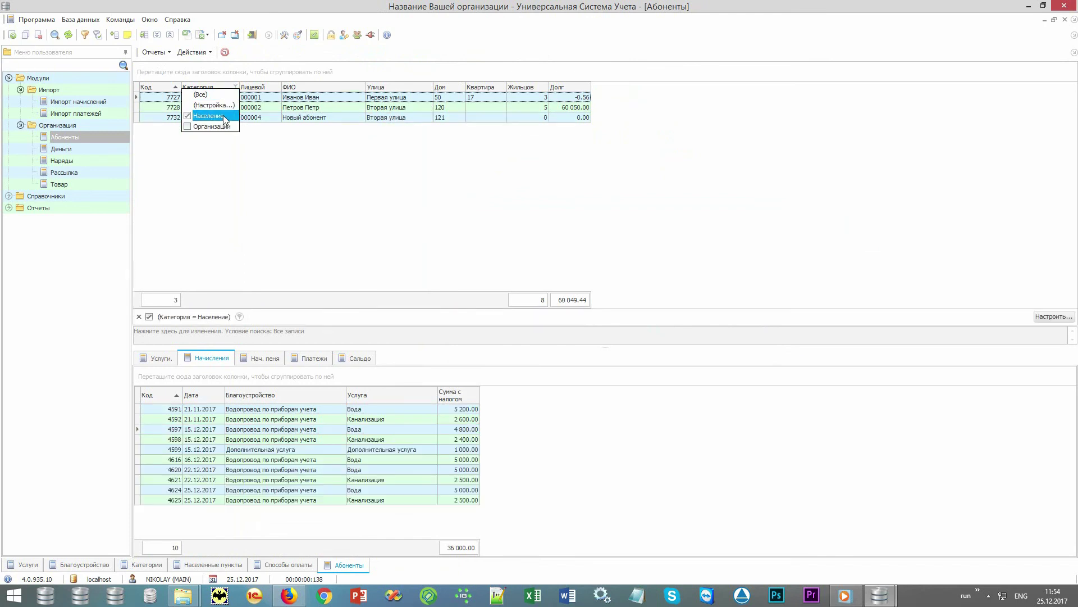
click(318, 187)
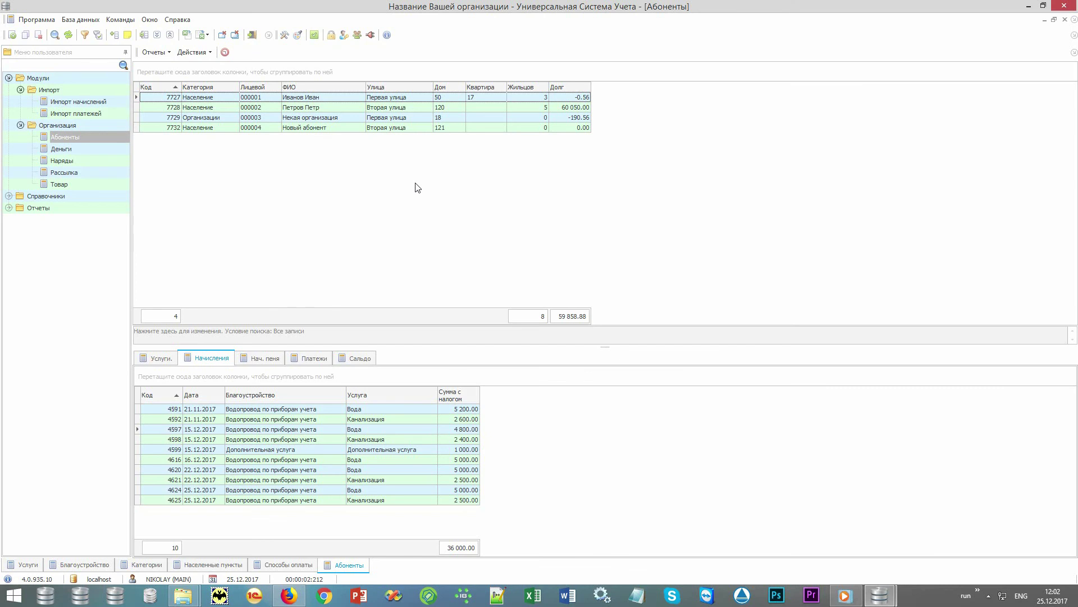
Step: Generate the Экспорт начислений report for 01.01.2017 to 31.12.2017 and view the available export file formats
click(89, 103)
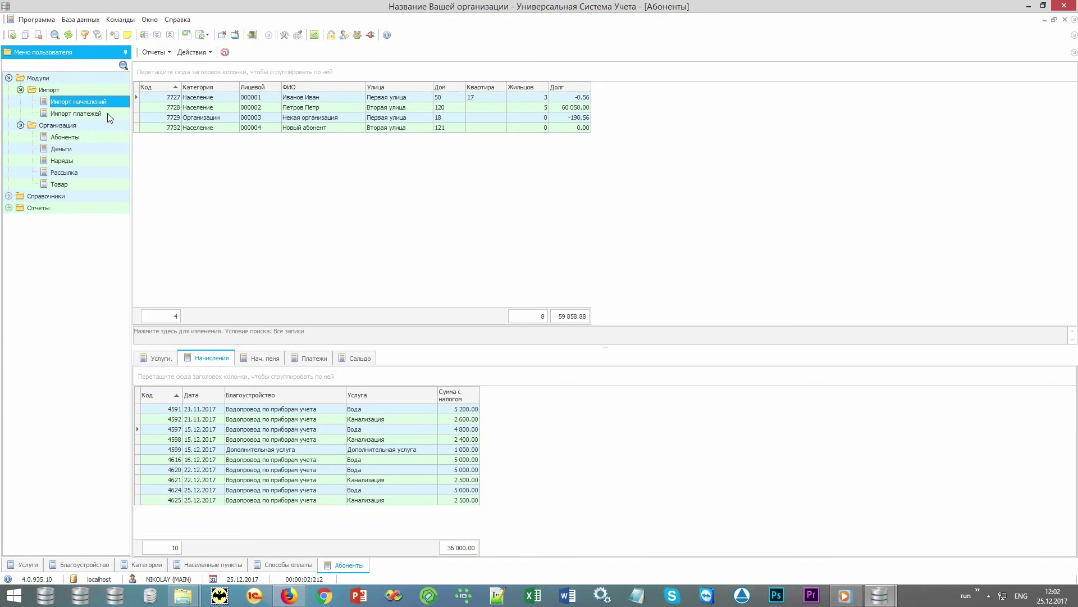
click(107, 113)
click(160, 53)
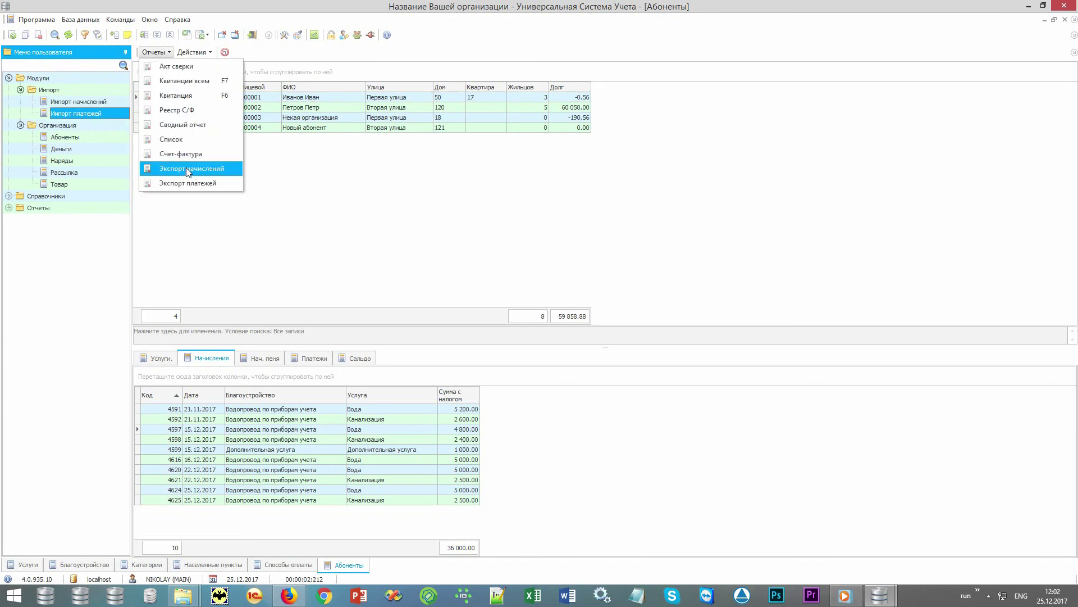
click(231, 167)
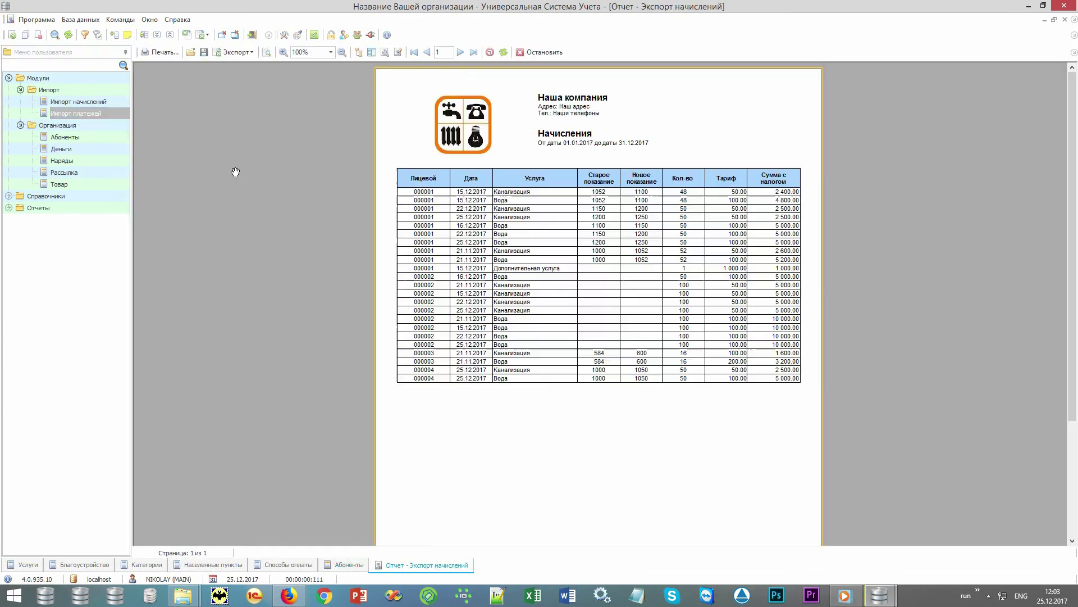
click(236, 52)
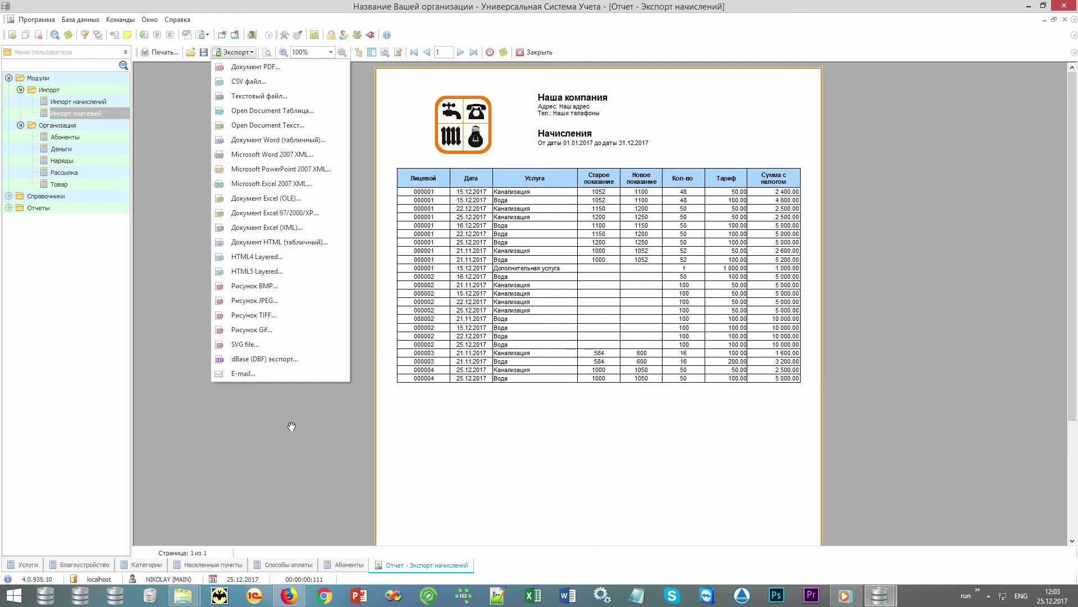
click(485, 459)
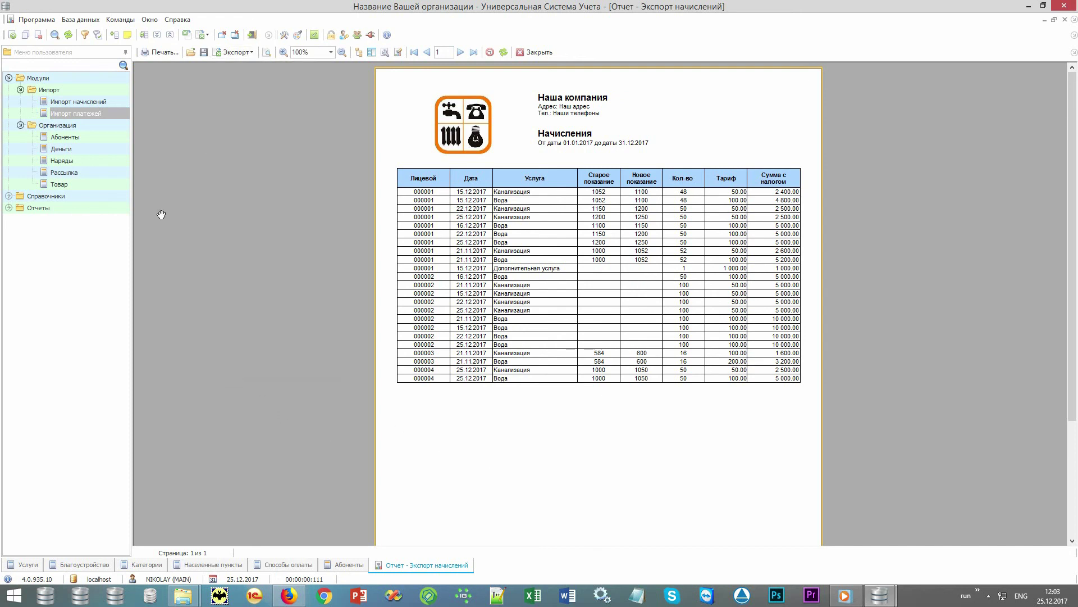
Step: Open the Наряды module and select the work order for Некая проблема
click(93, 159)
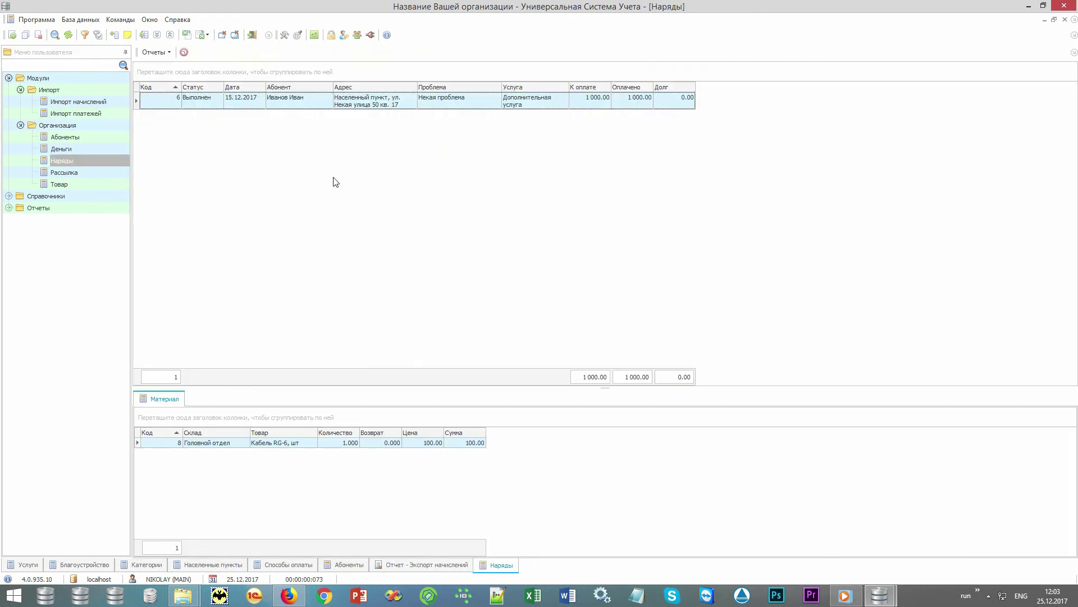
click(449, 105)
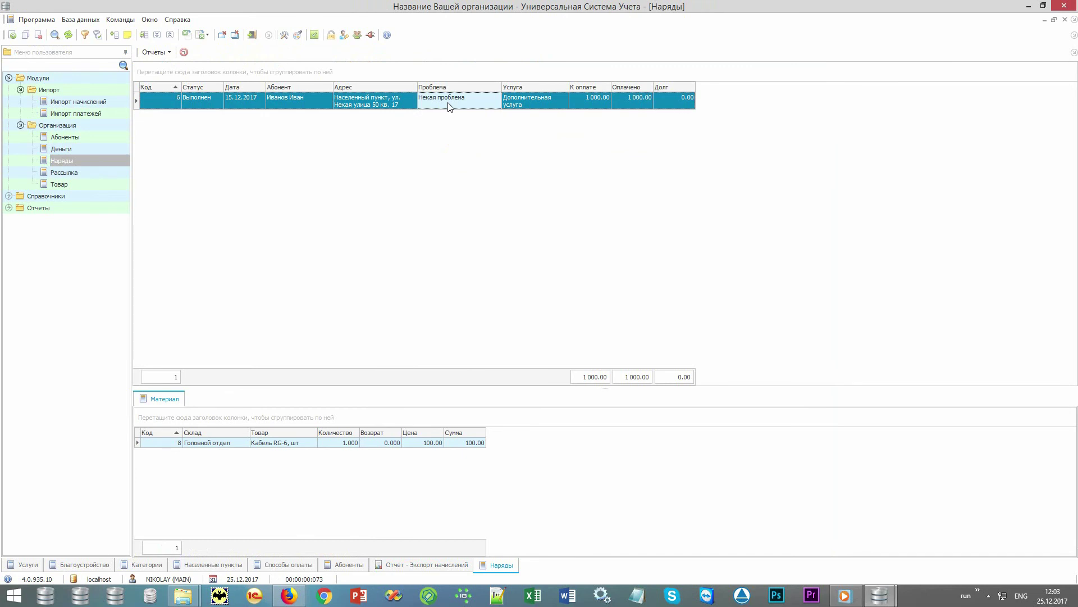
Step: Return to the Абоненты module and add the Телефон column after Долг using the column visibility settings
click(109, 137)
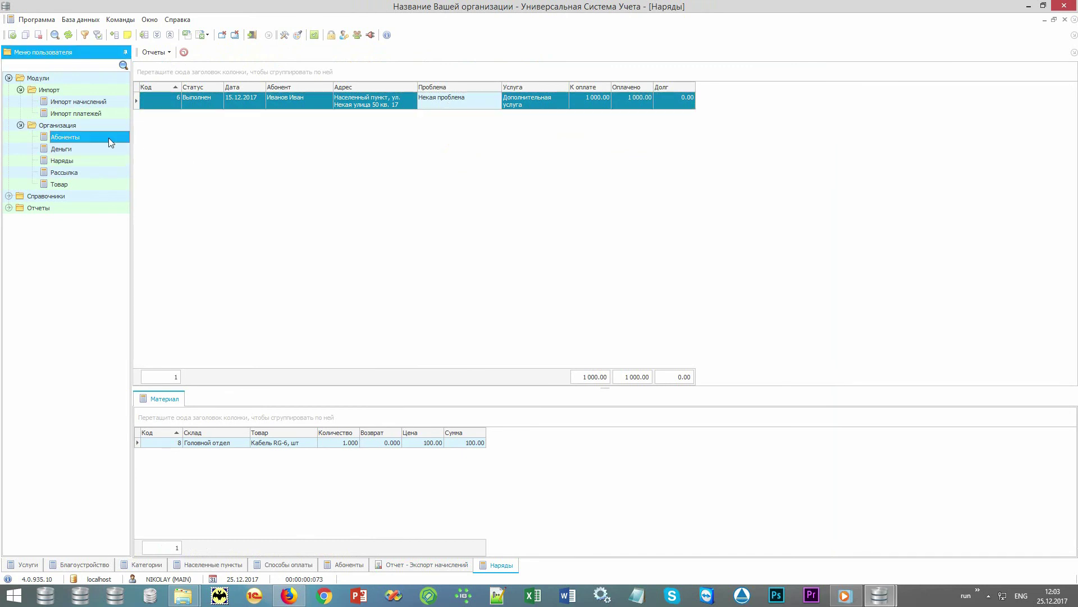
right_click(526, 192)
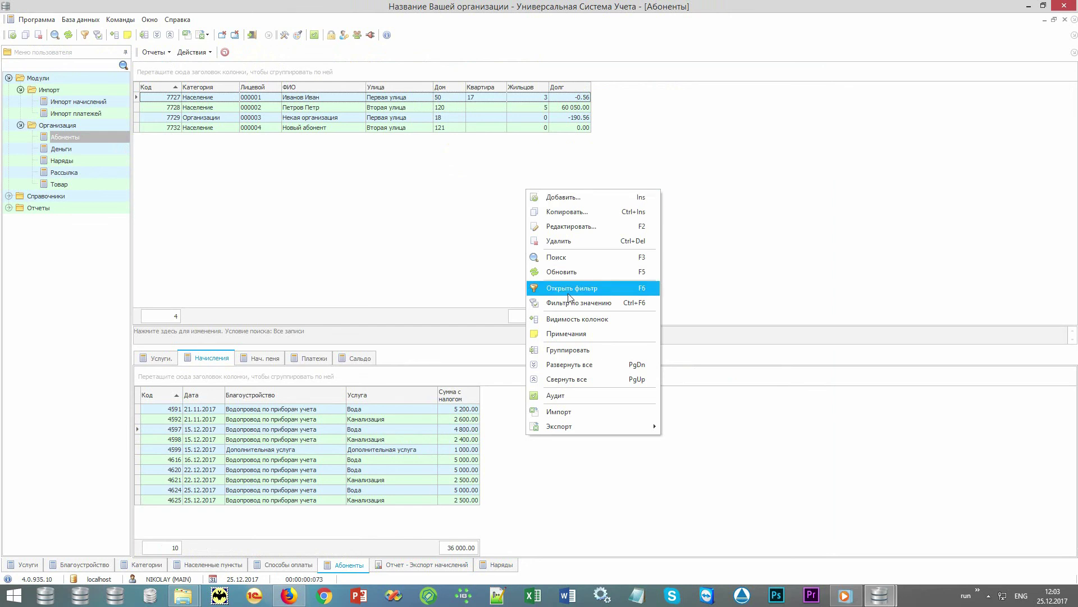
click(576, 318)
drag(999, 172, 685, 150)
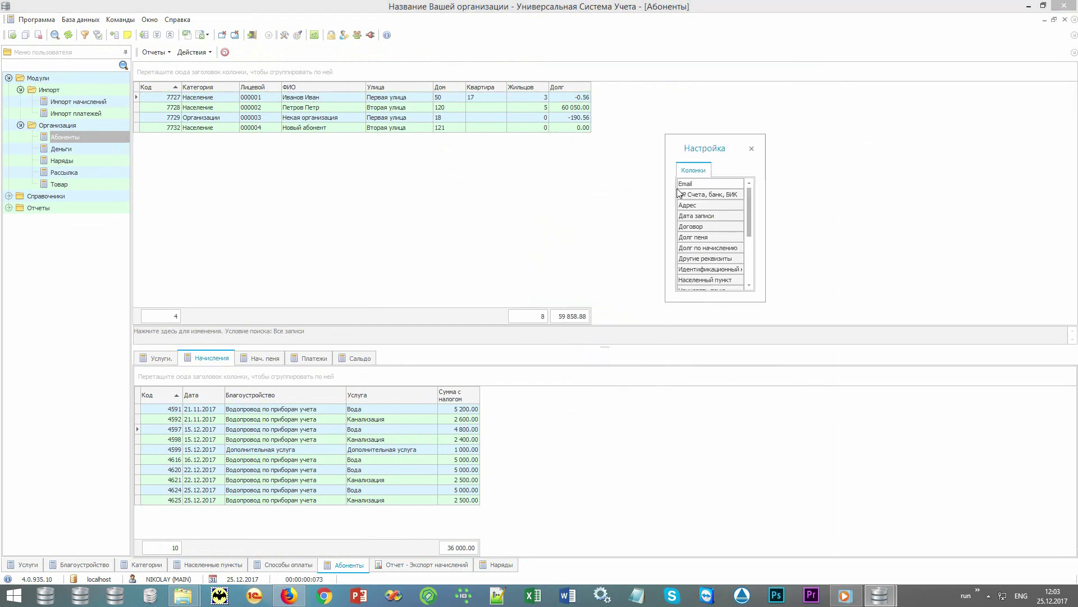
drag(667, 301, 617, 418)
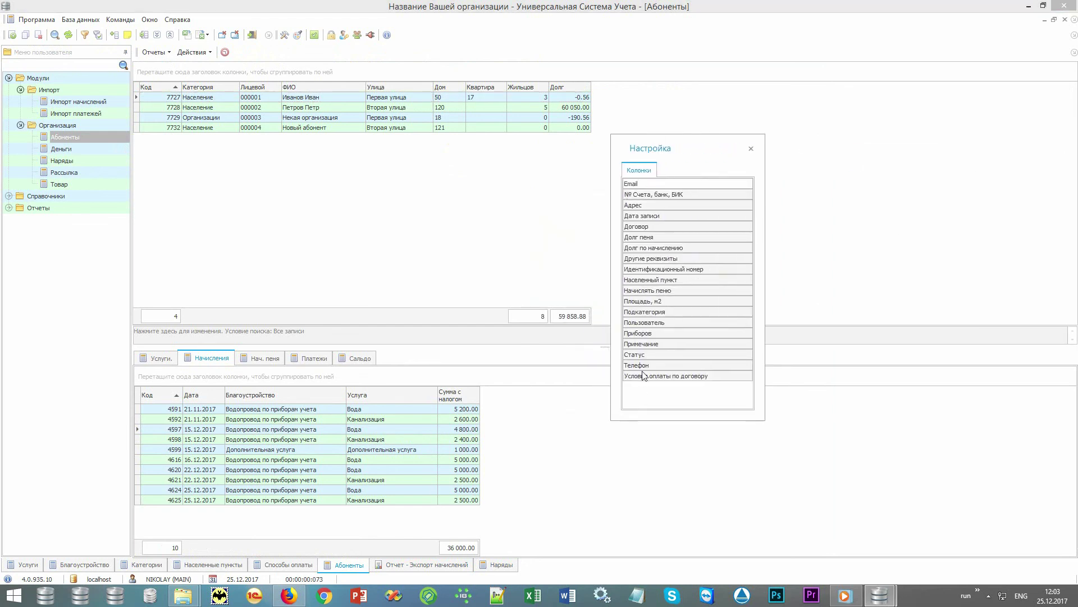
drag(640, 365, 615, 89)
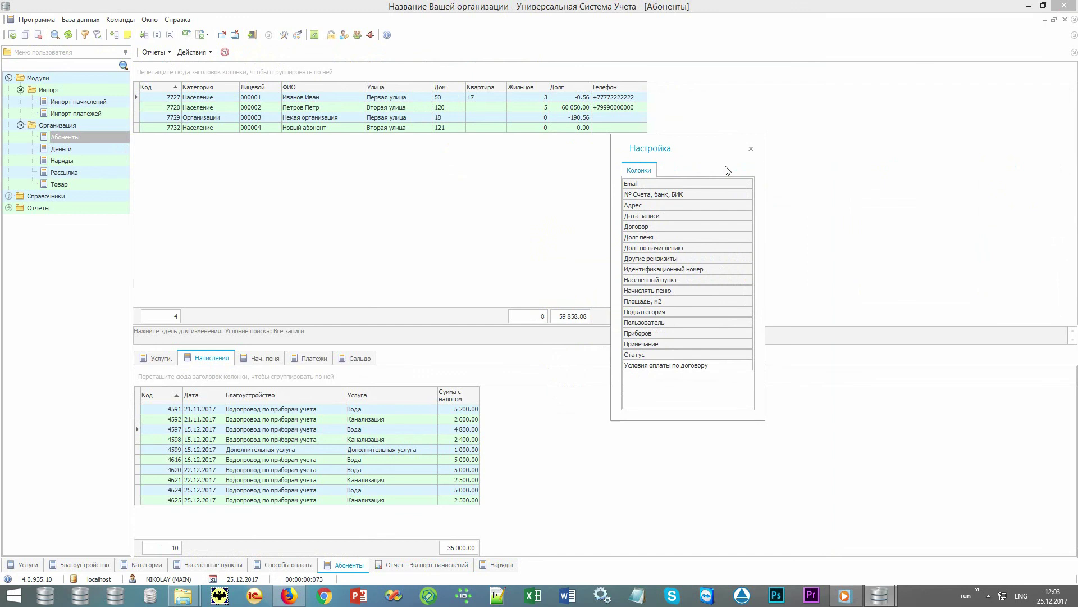
click(751, 149)
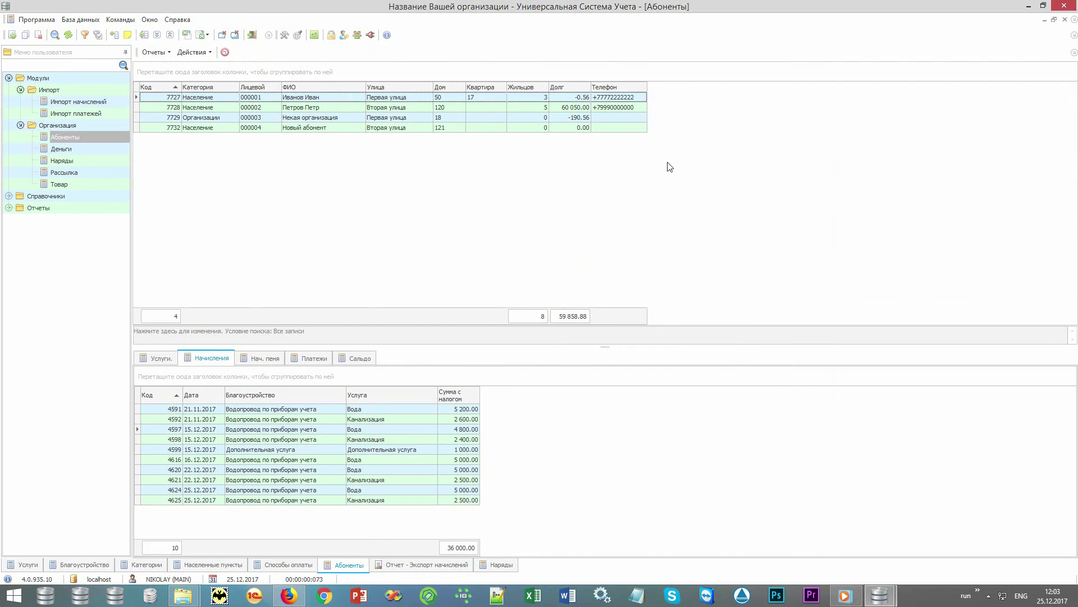
Step: Examine the phone number entries of the first two subscribers in the Телефон column
click(634, 98)
click(632, 107)
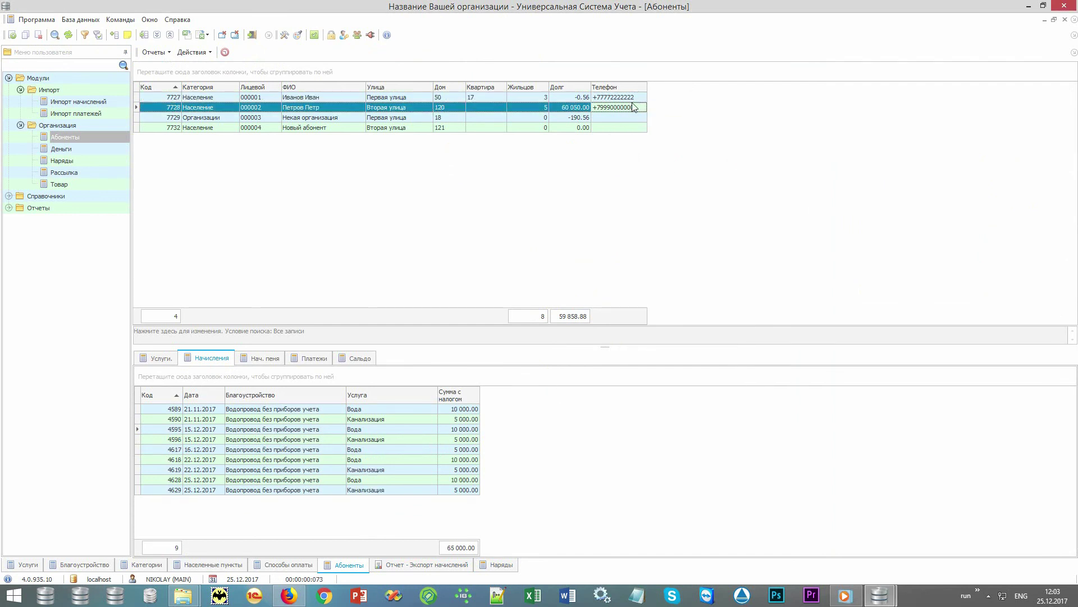
click(633, 100)
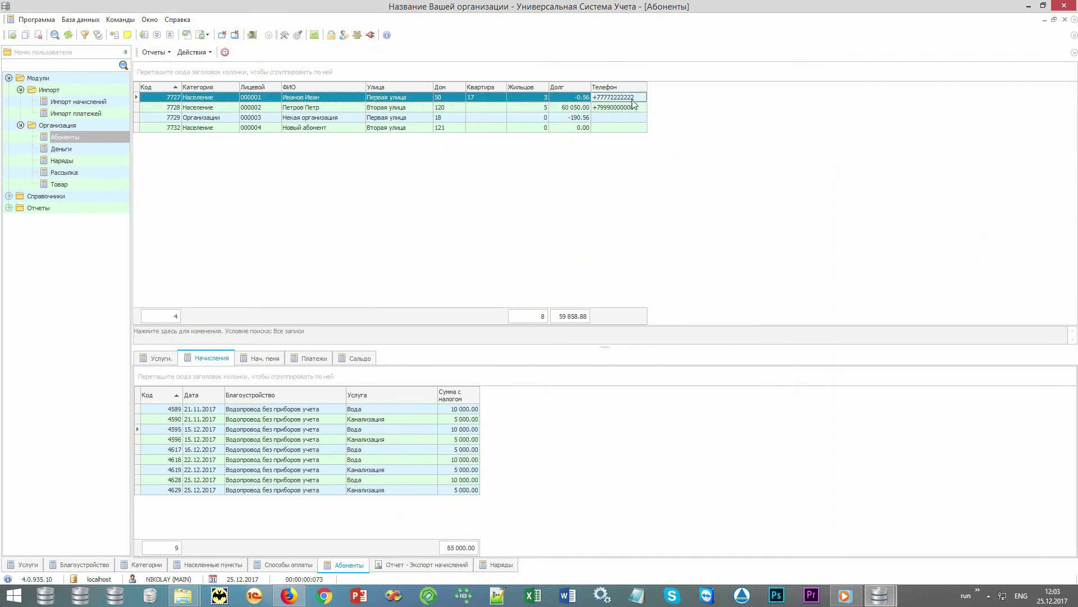
Step: View the Товар module, and select the Кабель RG-6 material entry of the work order in the Наряды module
click(333, 99)
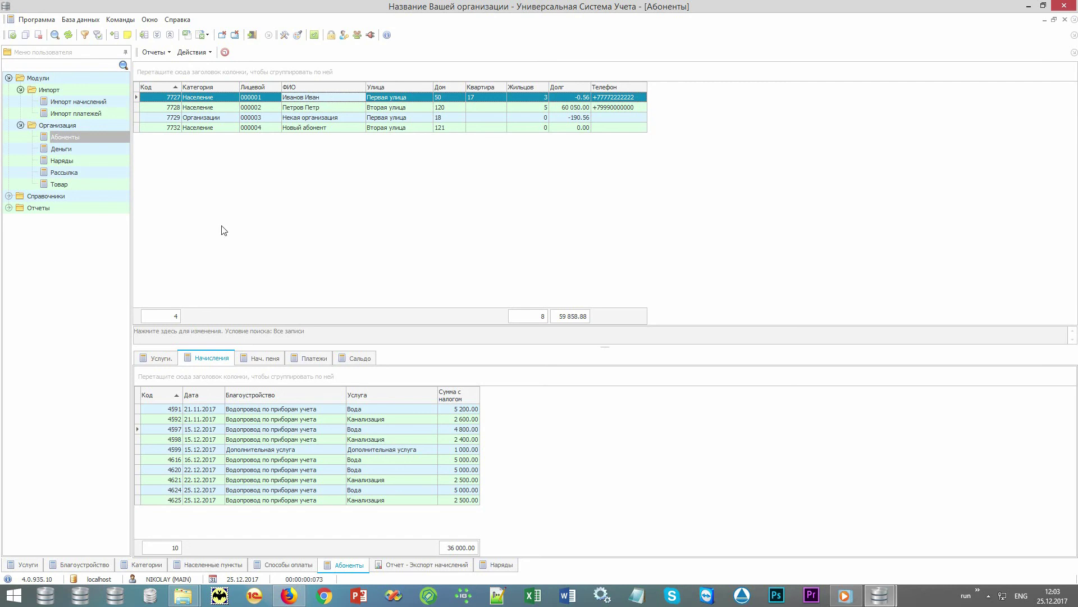
click(96, 184)
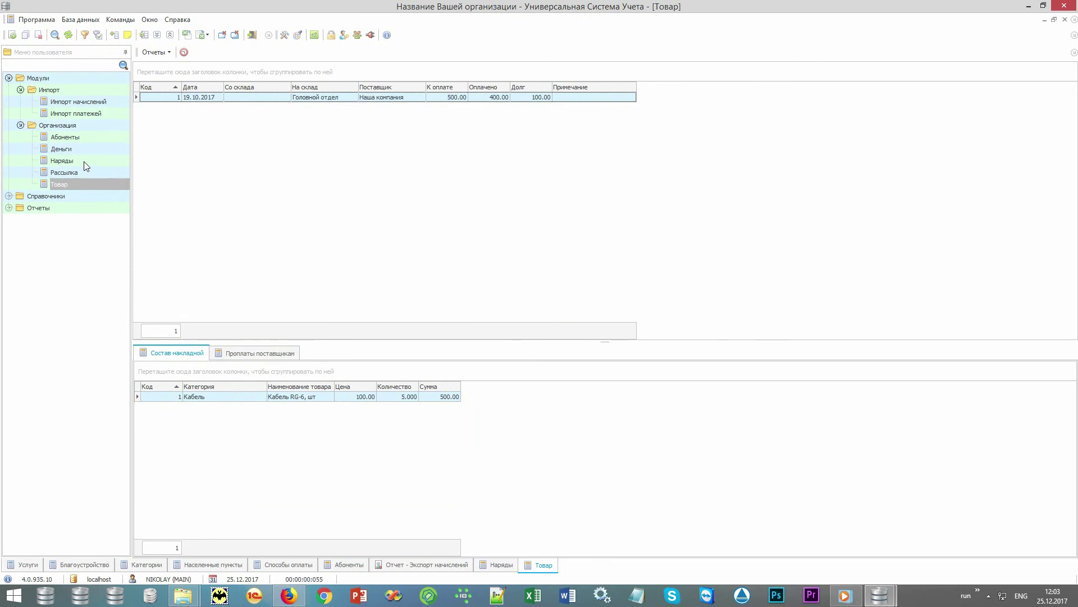
click(83, 161)
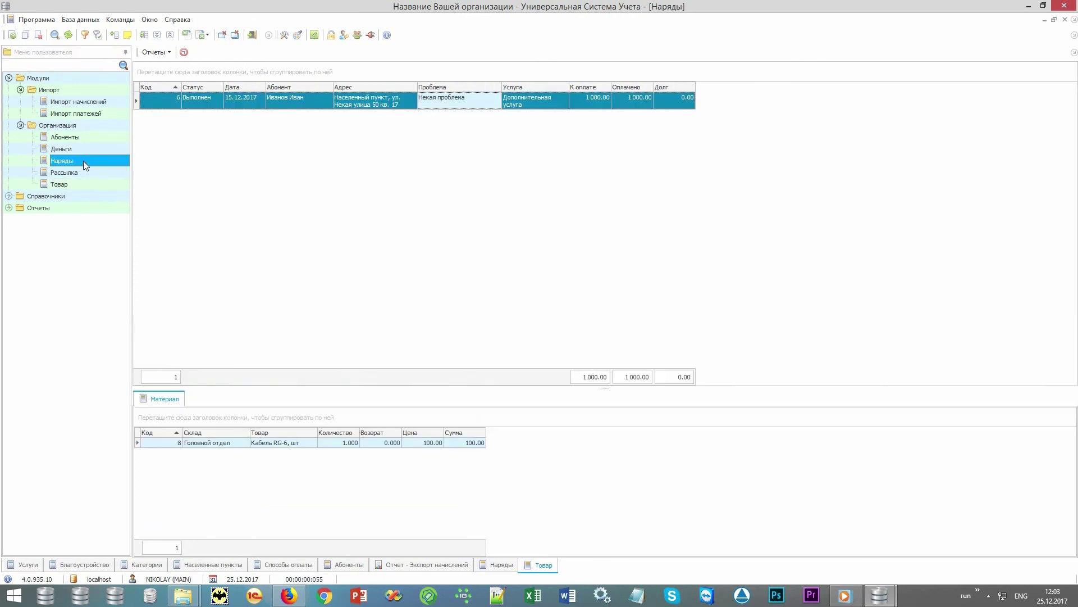
click(297, 101)
click(270, 444)
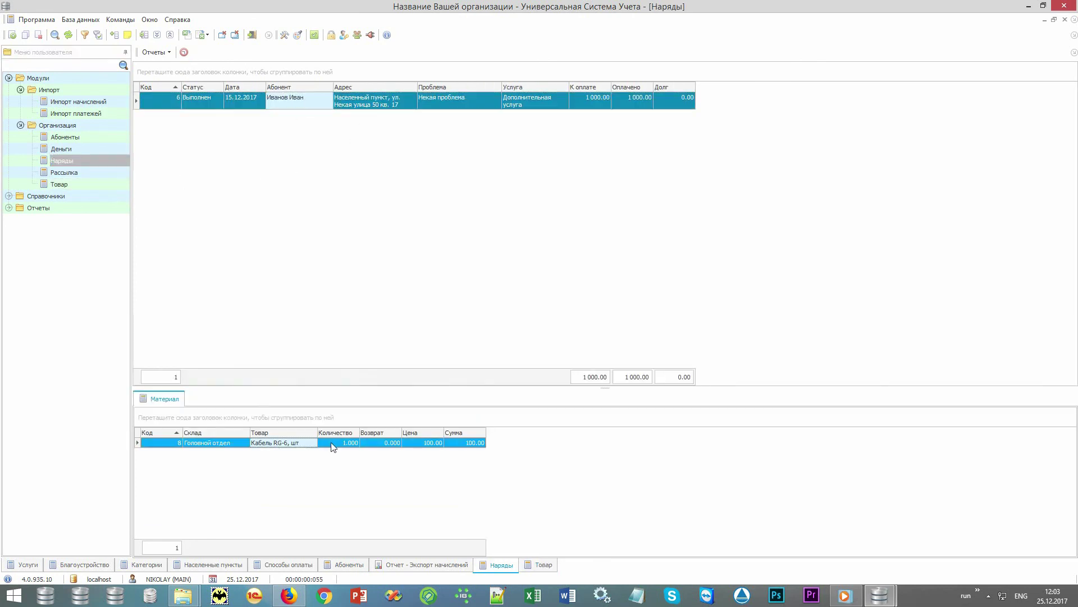
click(331, 443)
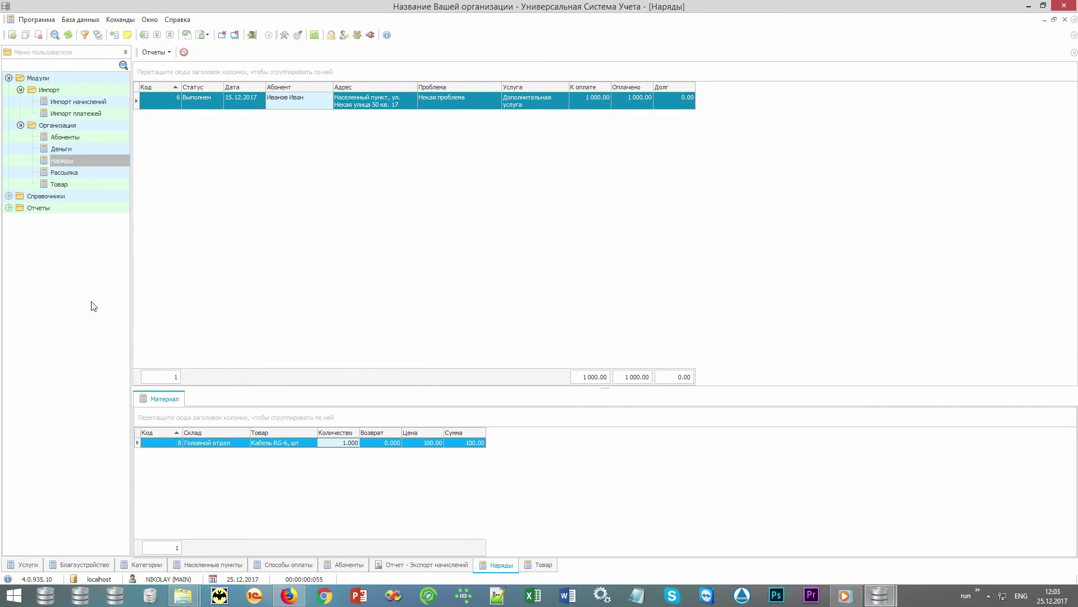
Step: Expand the Склад group under Отчеты and highlight its Остатки and Заканчивается reports
click(8, 208)
click(20, 255)
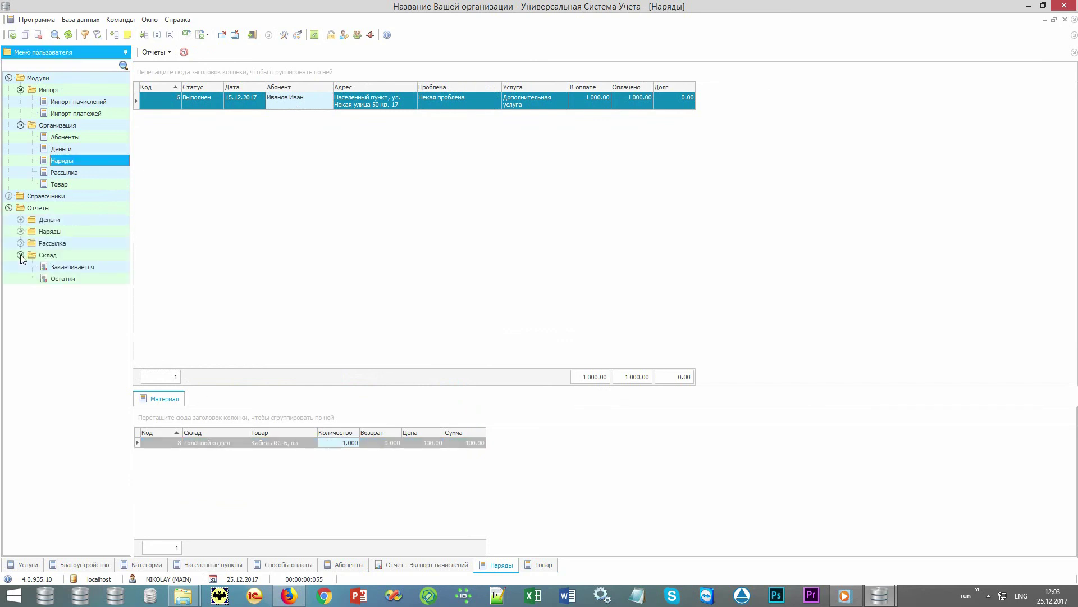
click(85, 279)
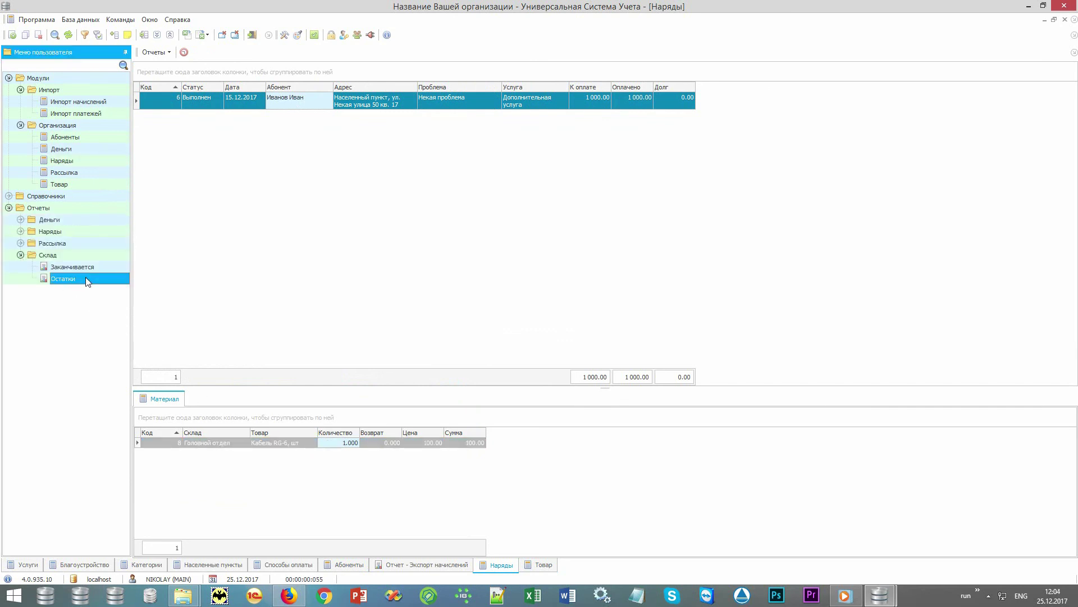
click(106, 267)
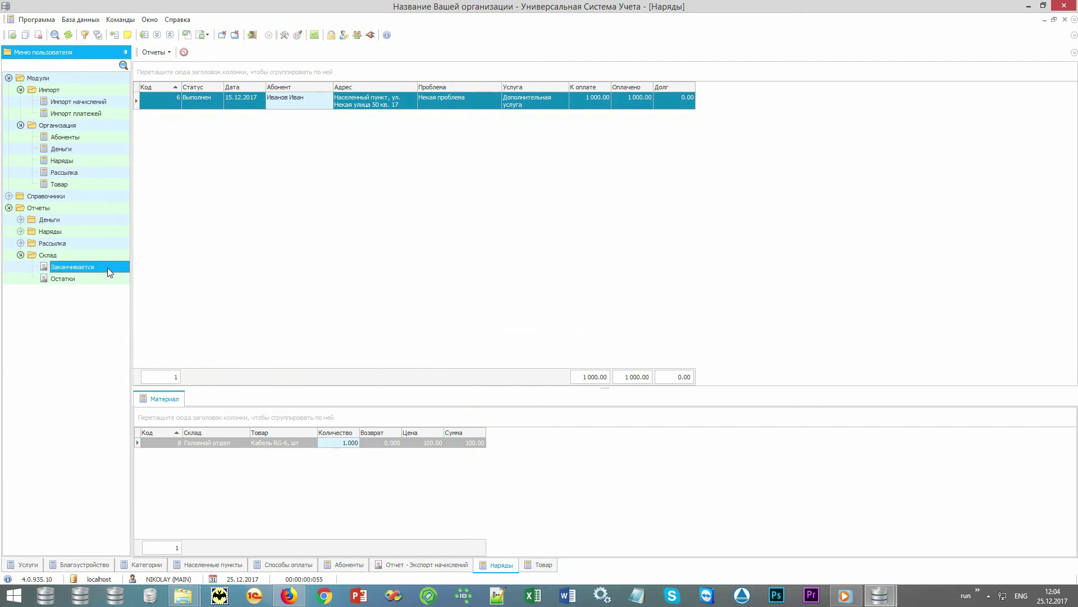
Step: Open the Деньги module and examine the Зарплата and Хоз.расходы expense entries
double_click(87, 148)
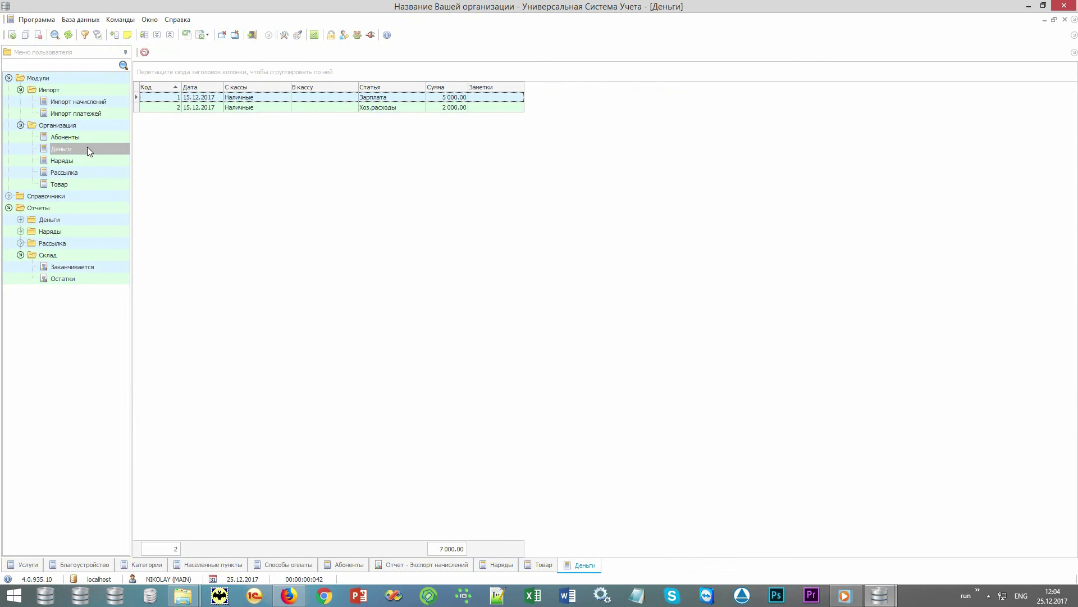
click(408, 99)
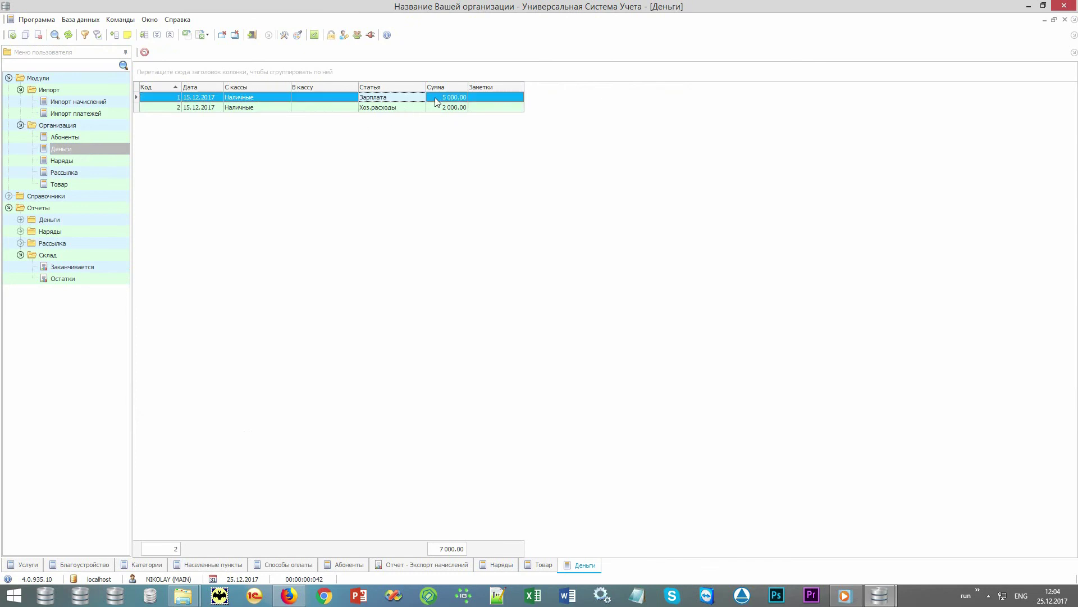
click(433, 107)
click(432, 106)
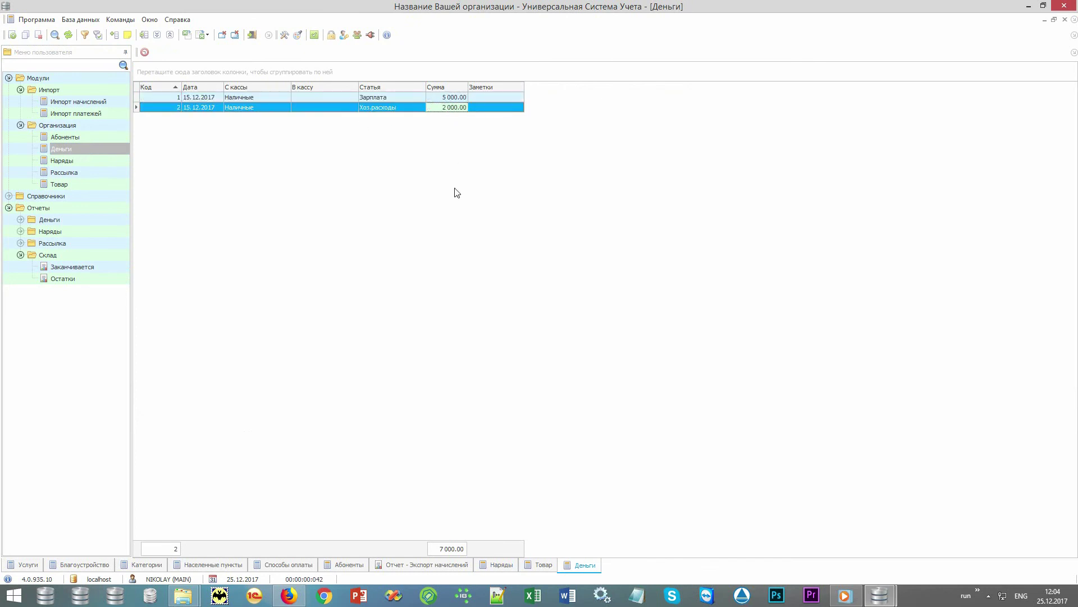
Step: Generate the Прибыль report from the Деньги report group for 01.01.2017 to 31.12.2017
double_click(49, 221)
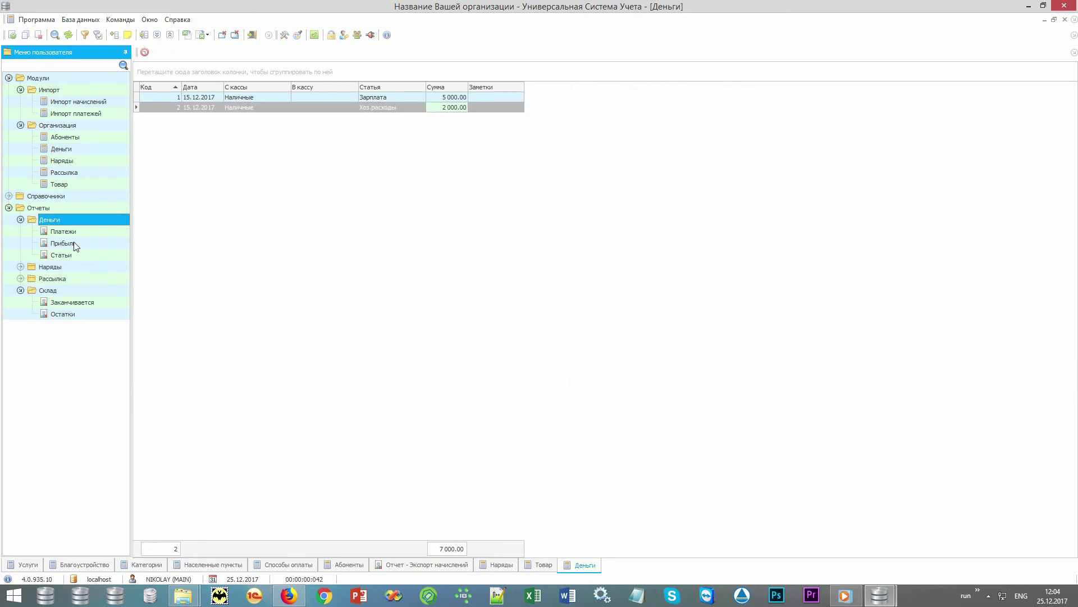
double_click(75, 246)
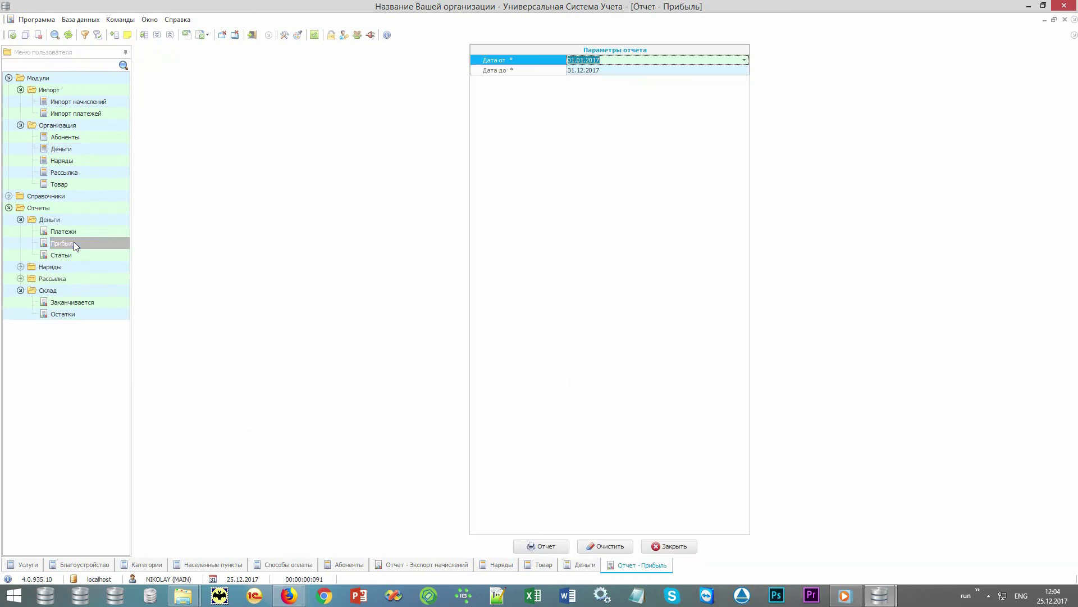
key(Return)
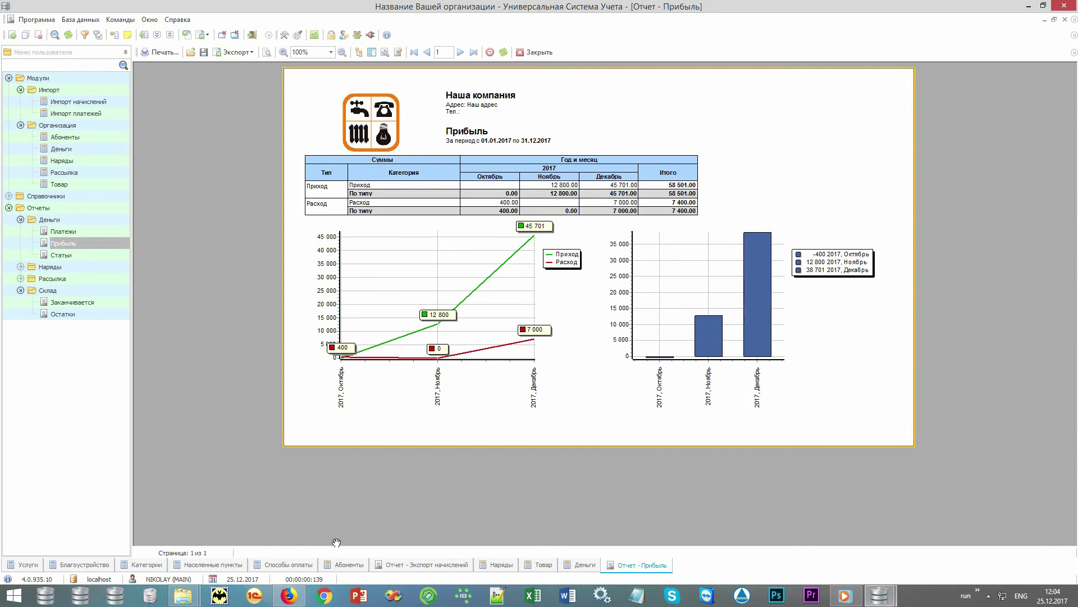
Step: Switch to Firefox, open the Контакты page of the usu.kz site and look through the contact details listed by country
click(289, 596)
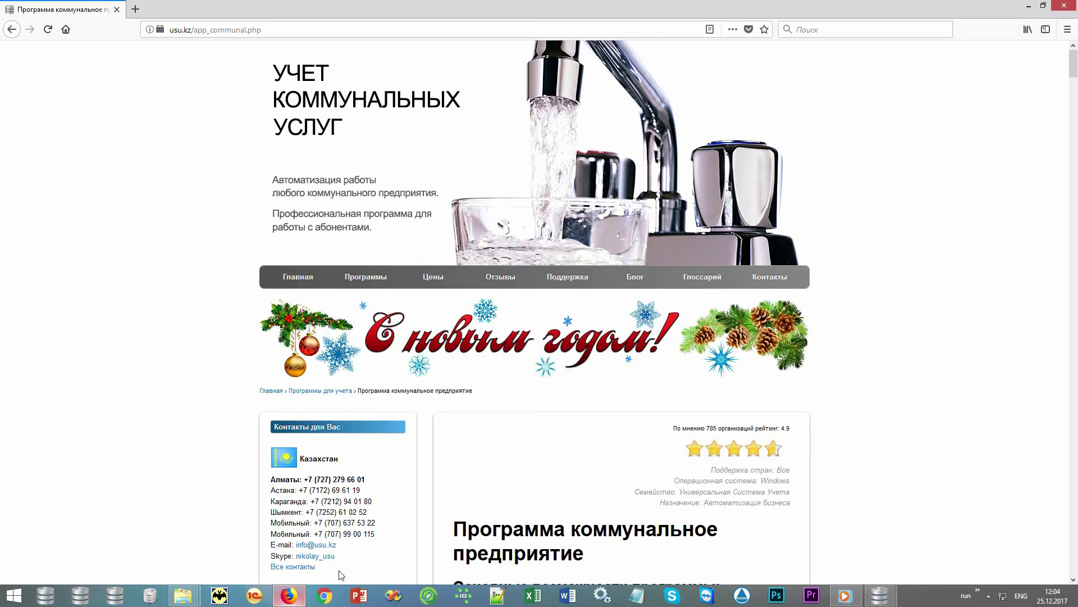
click(783, 278)
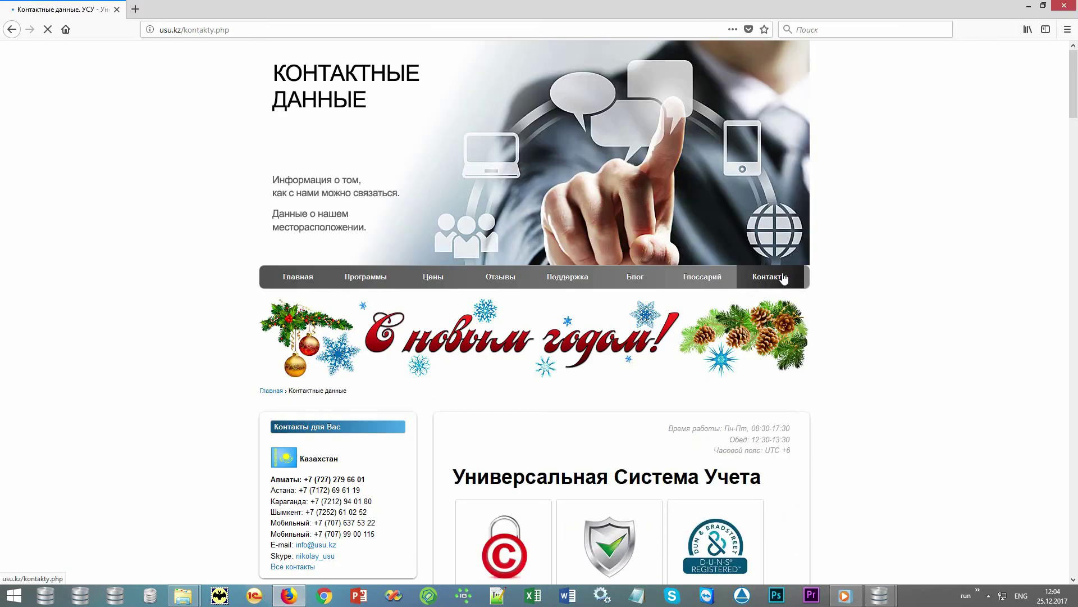
scroll(896, 307, down, 7)
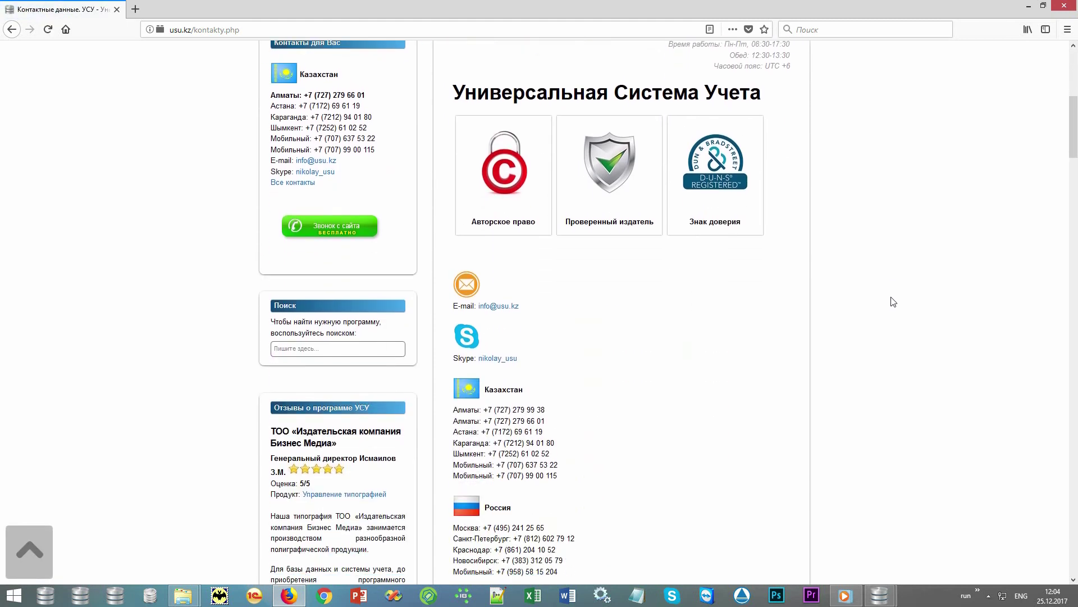
scroll(892, 302, down, 5)
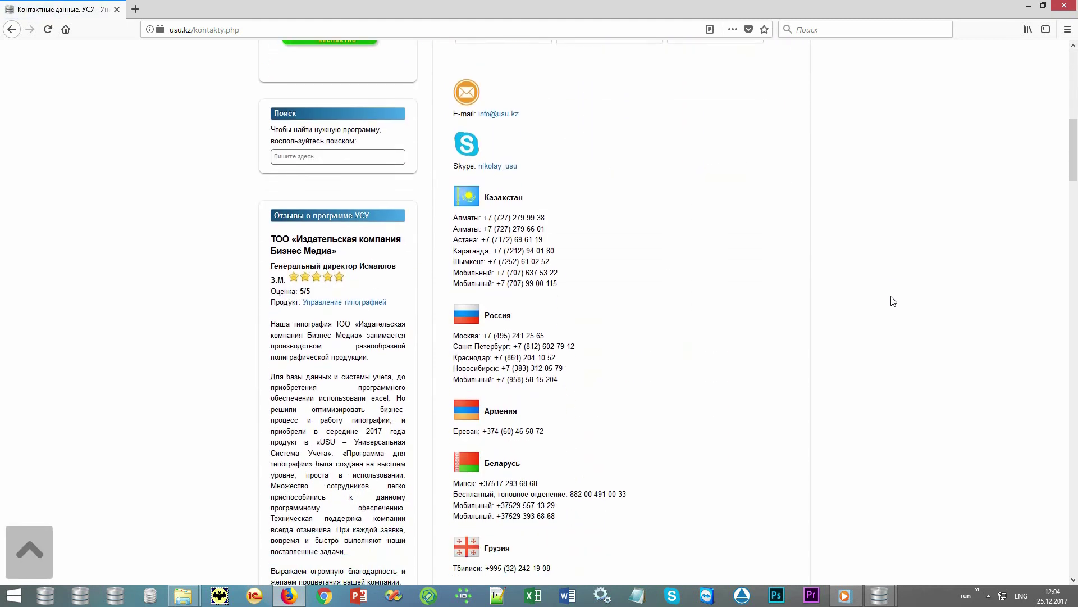
scroll(893, 302, down, 5)
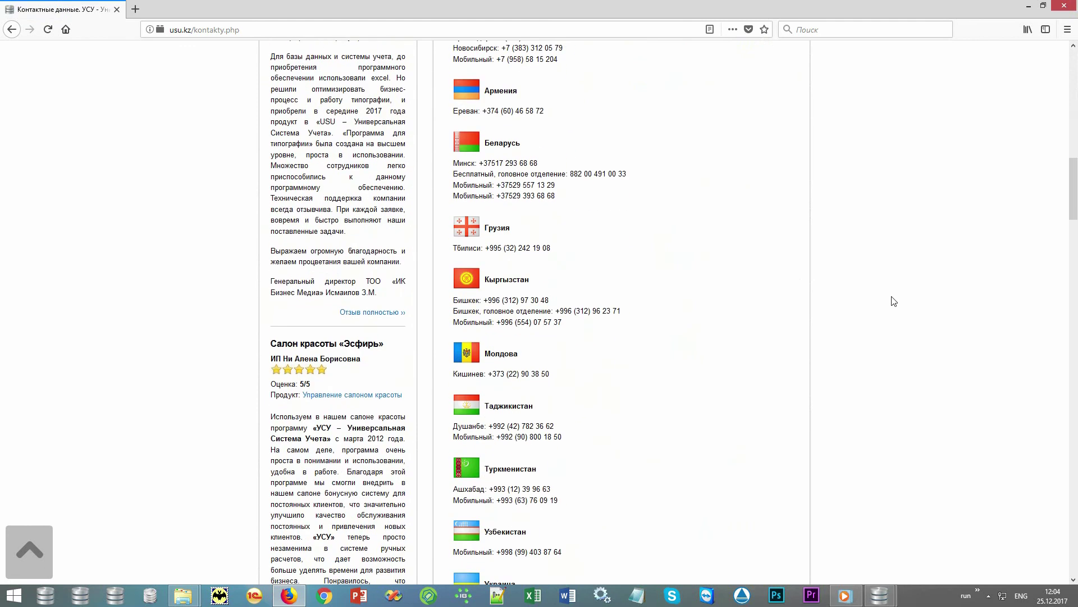
scroll(893, 301, down, 2)
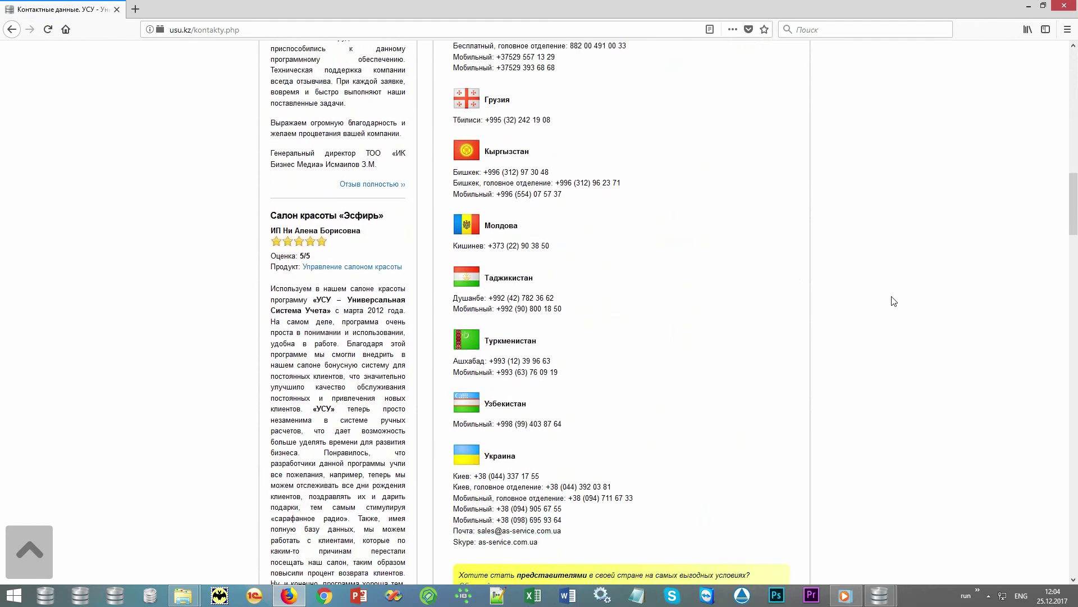